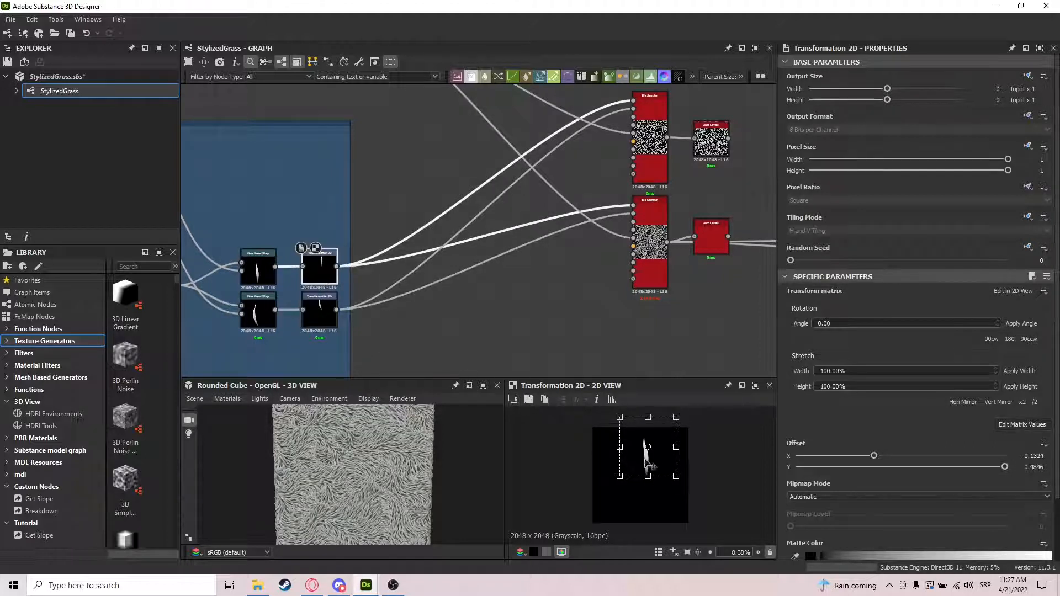
Try shrinking the blade shapes in both Transformation 2D nodes and inspect the resulting grass in the 3D view
left_click_drag(619, 476, 634, 463)
left_click(324, 310)
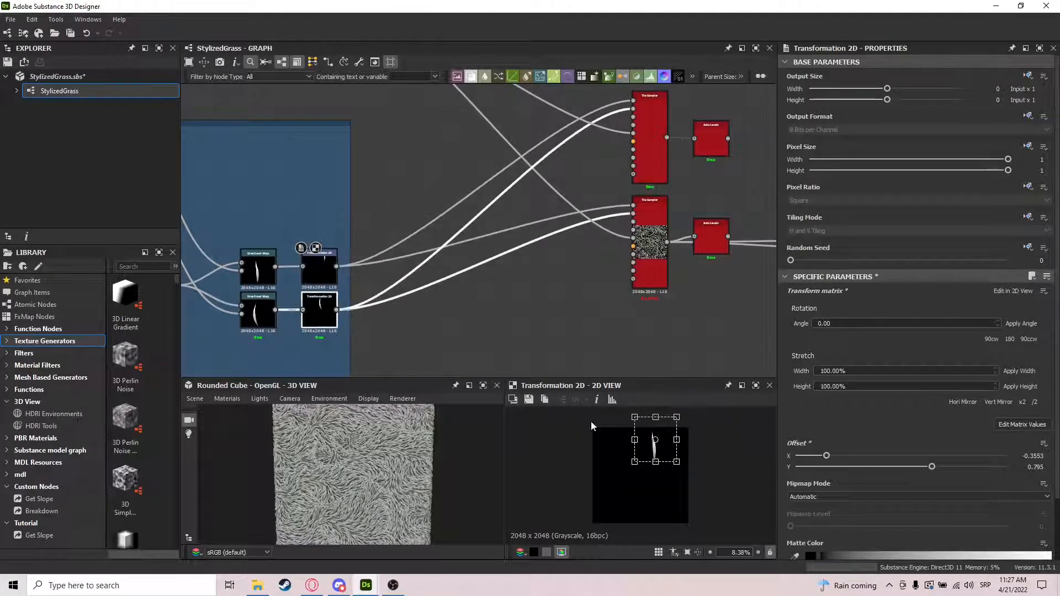
left_click_drag(621, 474, 636, 460)
scroll(371, 473, "up", 5)
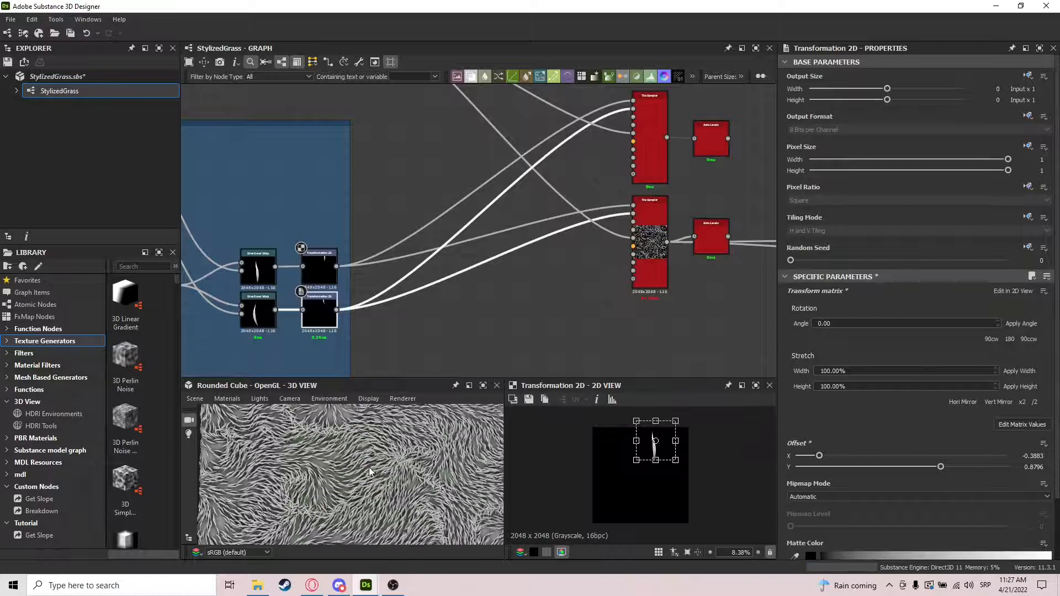
scroll(363, 464, "down", 8)
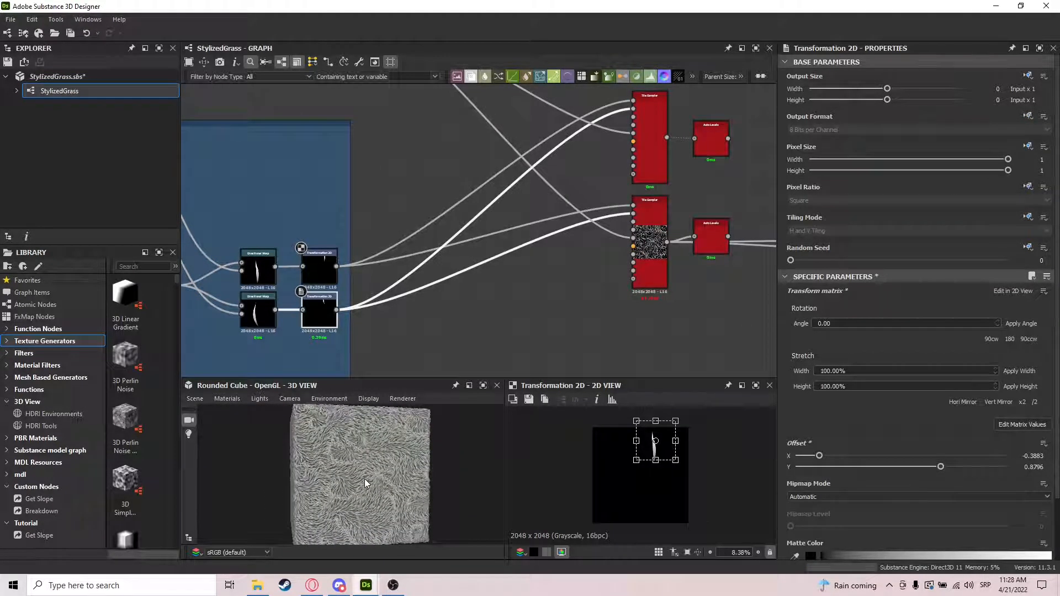
scroll(373, 436, "up", 5)
scroll(378, 472, "down", 5)
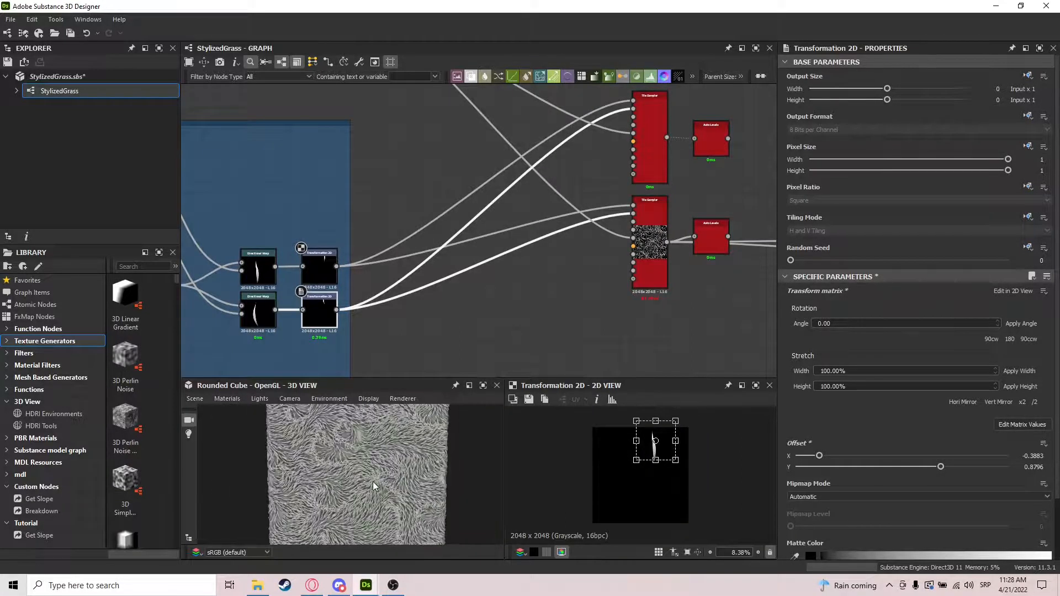
scroll(374, 478, "up", 1)
Enlarge the blades in both Transformation 2D nodes, ending with offsets of about -0.157, 0.521 (lower) and -0.193, 0.550 (upper)
mouse_move(636, 460)
left_mouse_down()
mouse_move(635, 476)
mouse_move(644, 472)
left_mouse_up()
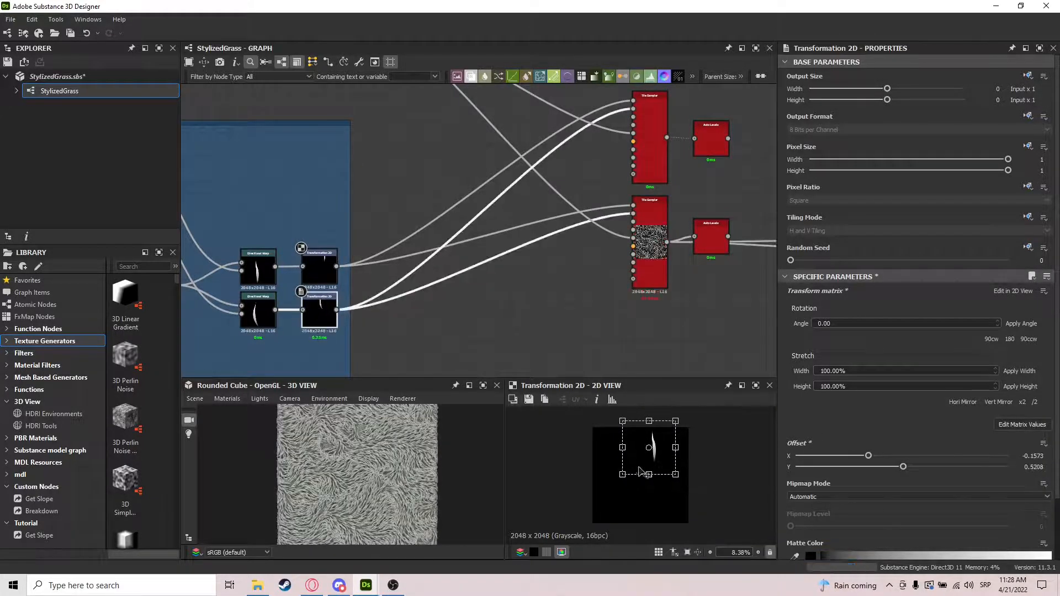
double_click(327, 311)
double_click(326, 273)
double_click(326, 309)
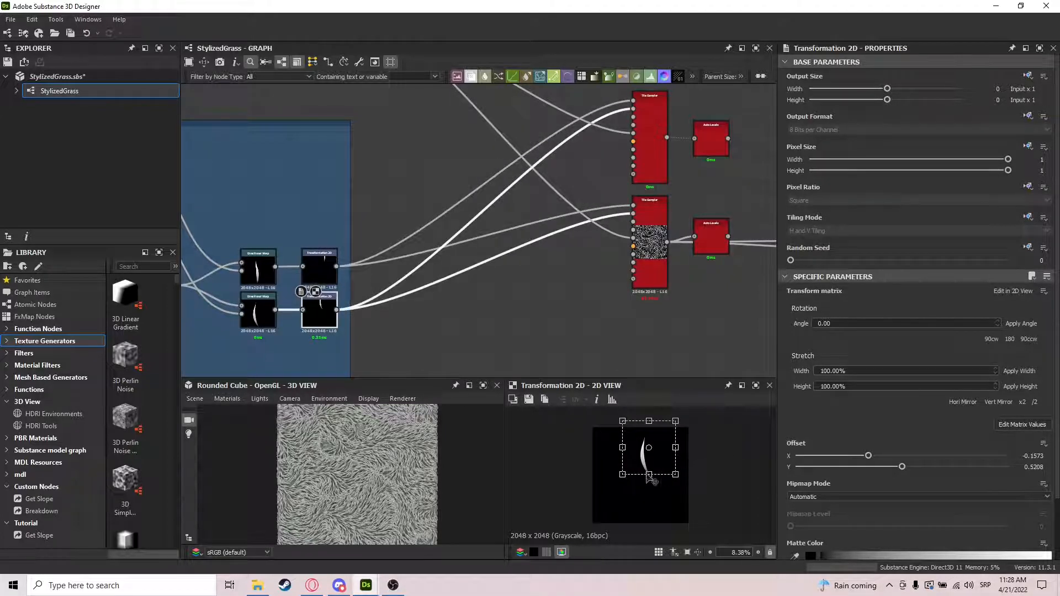
double_click(325, 272)
left_click_drag(634, 463, 624, 473)
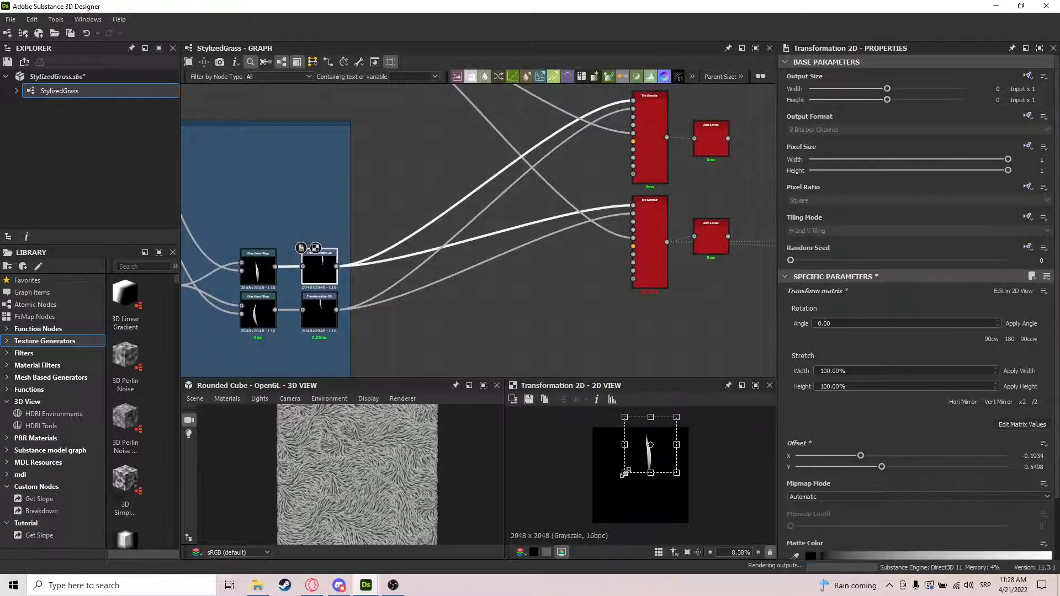
Display the lower Tile Sampler in the 2D view and examine the grass pattern closely in 2D and 3D
scroll(331, 462, "up", 5)
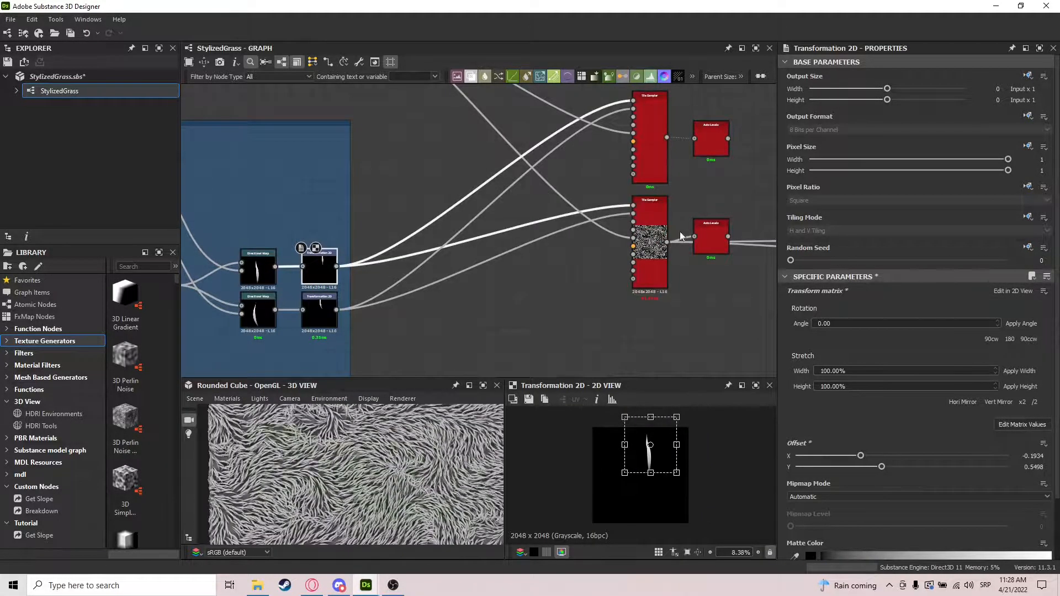
double_click(654, 243)
scroll(631, 464, "up", 3)
scroll(630, 465, "up", 6)
scroll(591, 452, "down", 6)
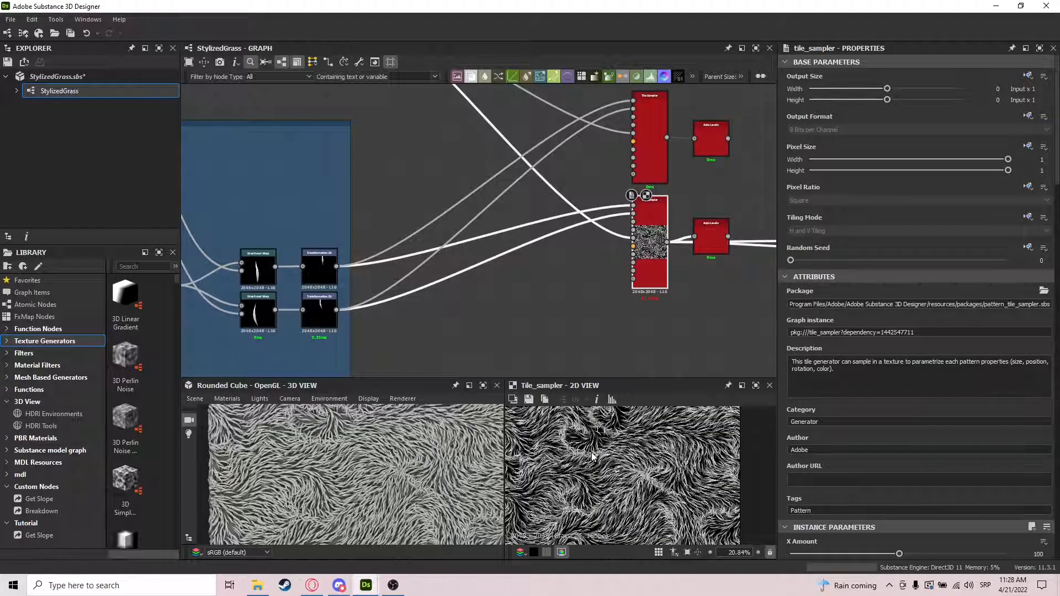
scroll(369, 465, "down", 3)
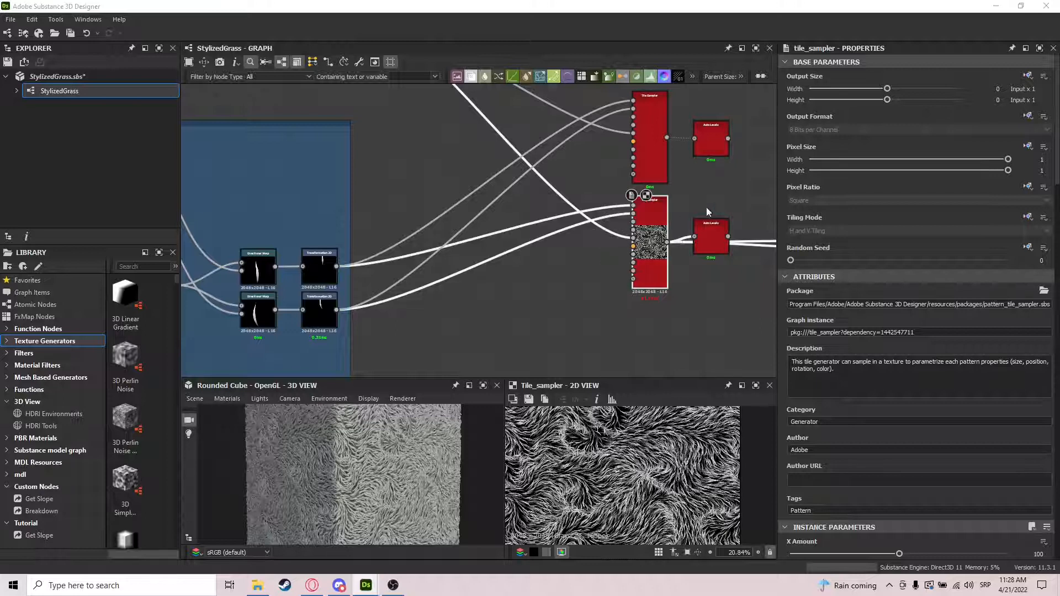
Add a Levels node after the lower Auto Levels and strongly reduce its white output level to darken the pattern
middle_click_drag(702, 209, 586, 248)
left_click(598, 176)
double_click(605, 274)
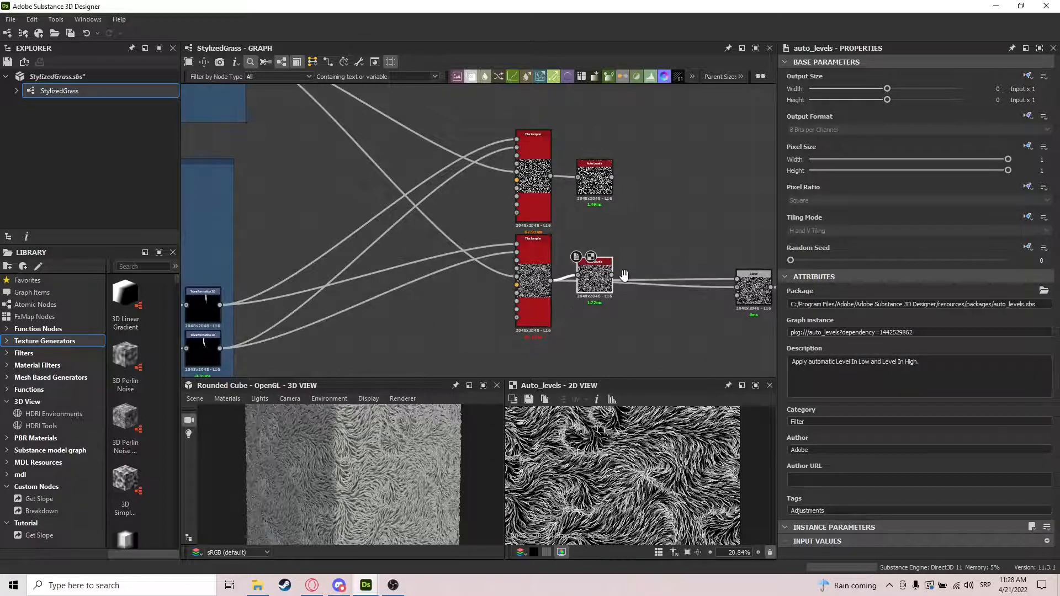
scroll(557, 273, "up", 3)
left_click_drag(519, 272, 562, 235)
type("levels")
key("Return")
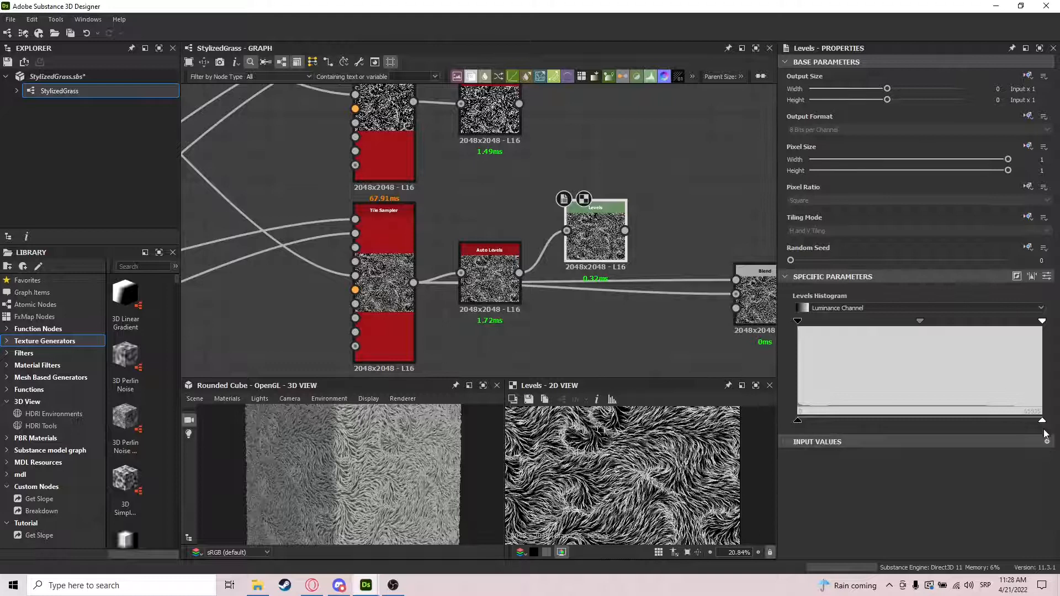
left_click_drag(1043, 423, 834, 423)
Add a Blend node with the upper Auto Levels as foreground and the darkened Levels as background
middle_click_drag(613, 166, 563, 236)
left_click_drag(575, 299, 626, 236)
left_click(626, 237)
left_click_drag(470, 174, 602, 202)
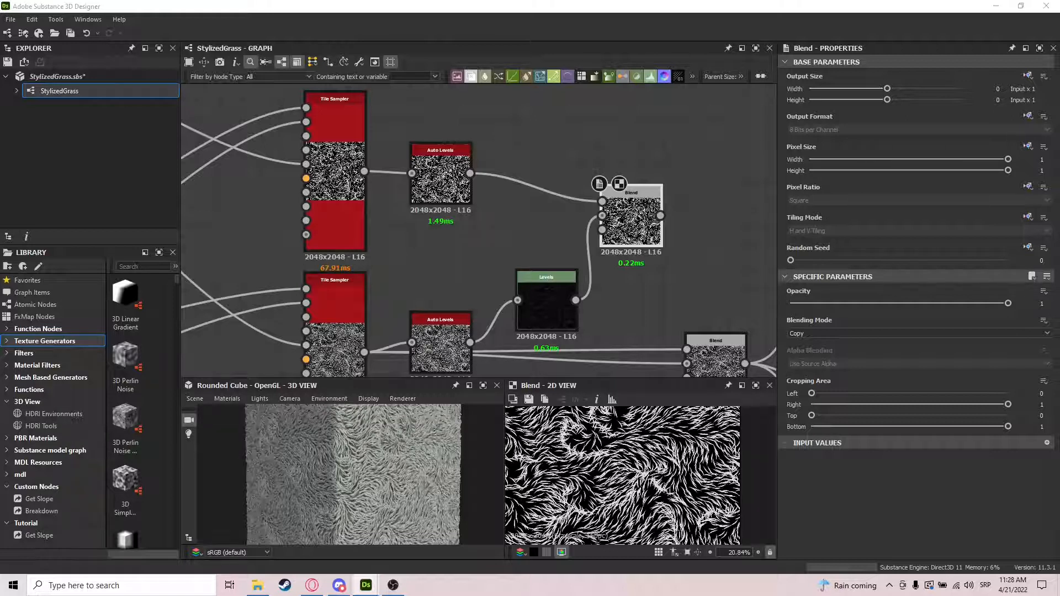
Try Min (Darken), settle on Max (Lighten) for the new Blend, and connect it to the final Blend feeding the outputs
left_click(840, 336)
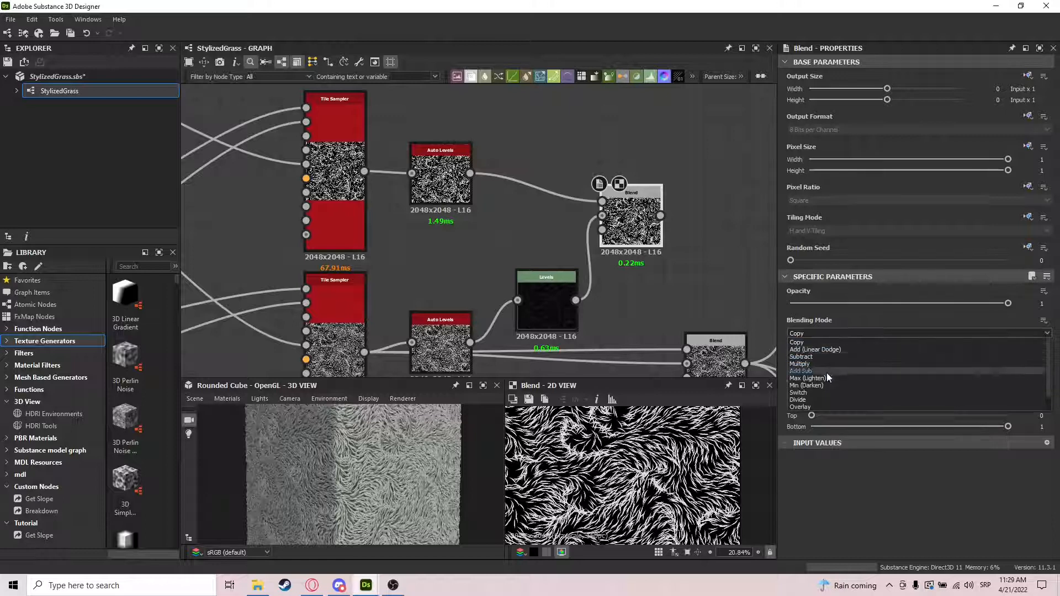
left_click(823, 384)
left_click(827, 335)
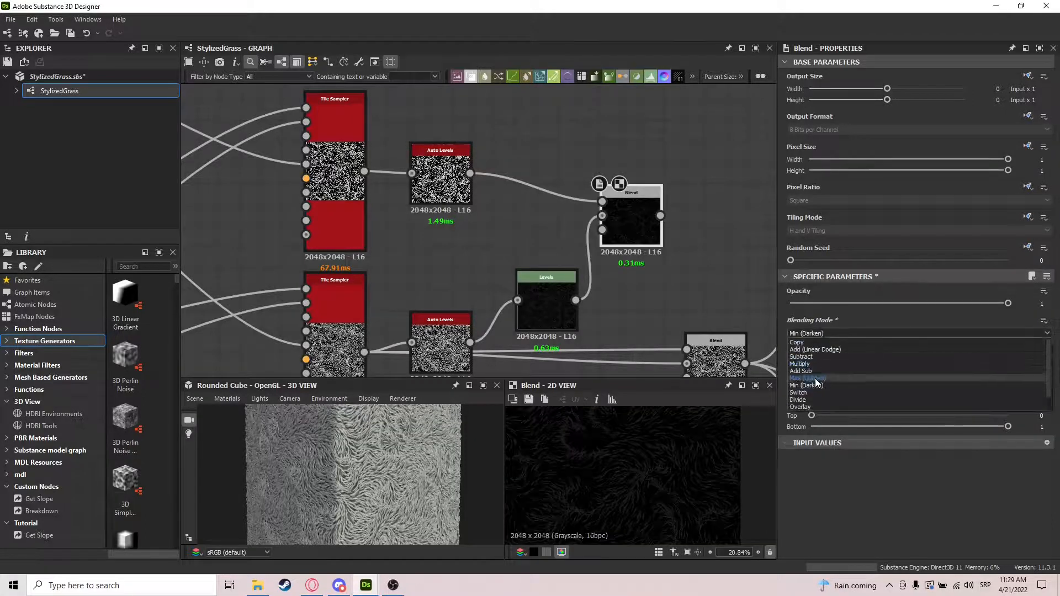
left_click(817, 382)
scroll(609, 428, "up", 10)
scroll(568, 243, "down", 3)
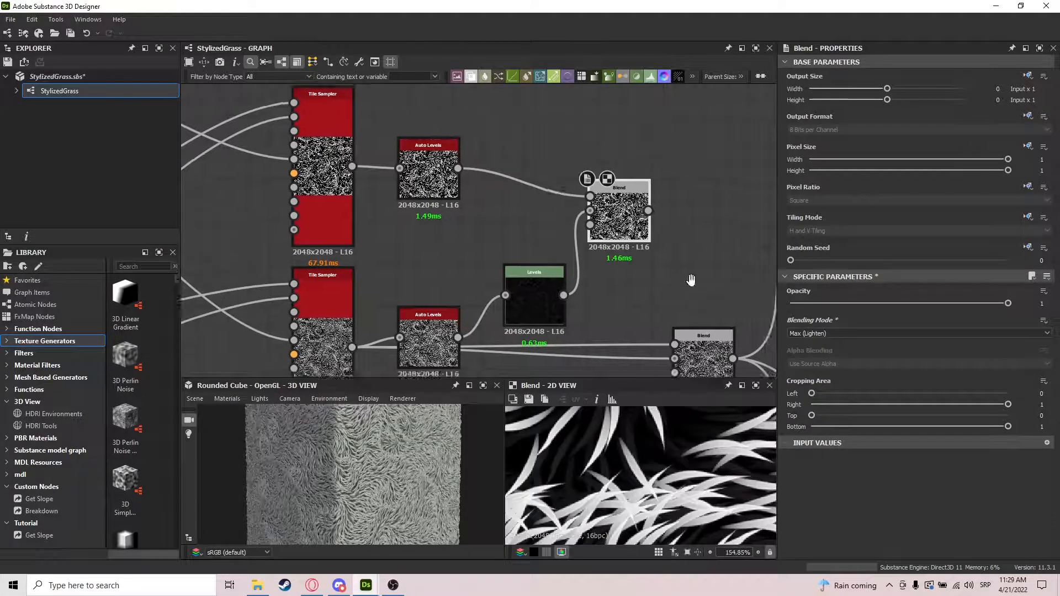
left_click_drag(514, 200, 529, 277)
scroll(344, 476, "up", 5)
Raise the Levels node's white output level to about the middle of the range
left_click(445, 249)
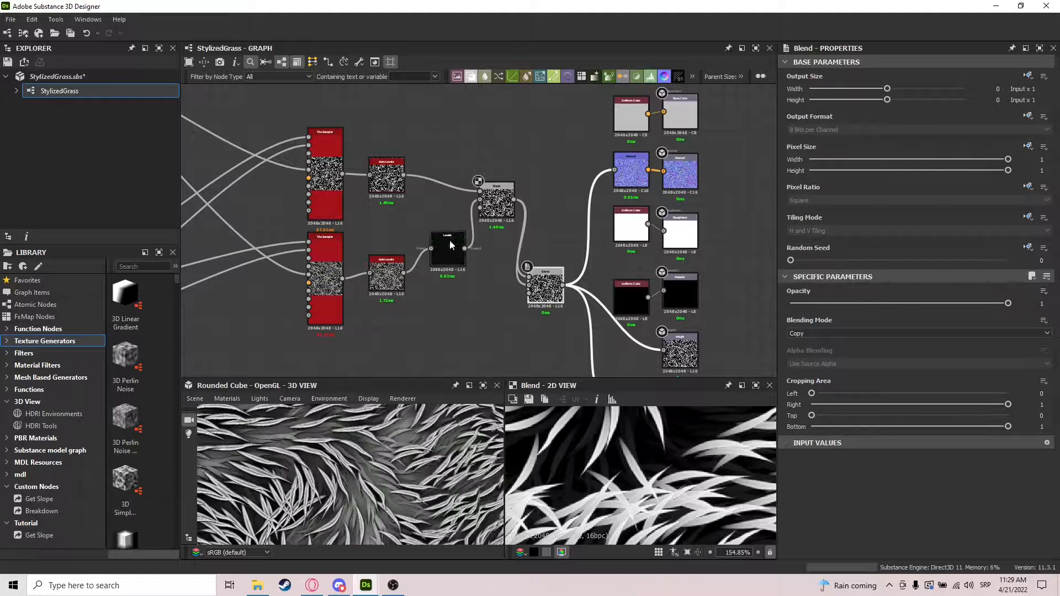
left_click_drag(833, 422, 915, 422)
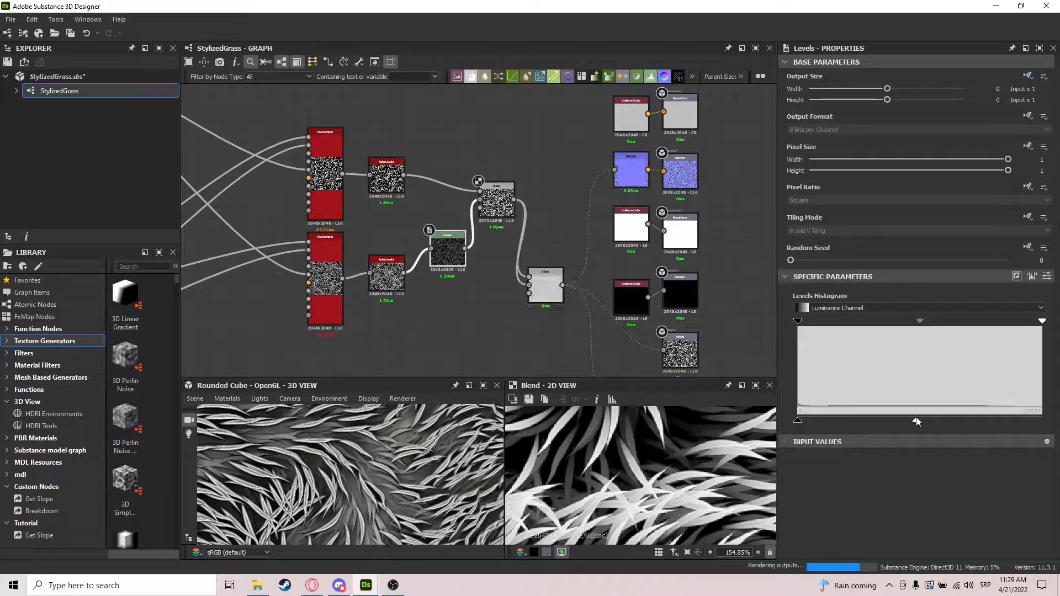
scroll(371, 455, "down", 3)
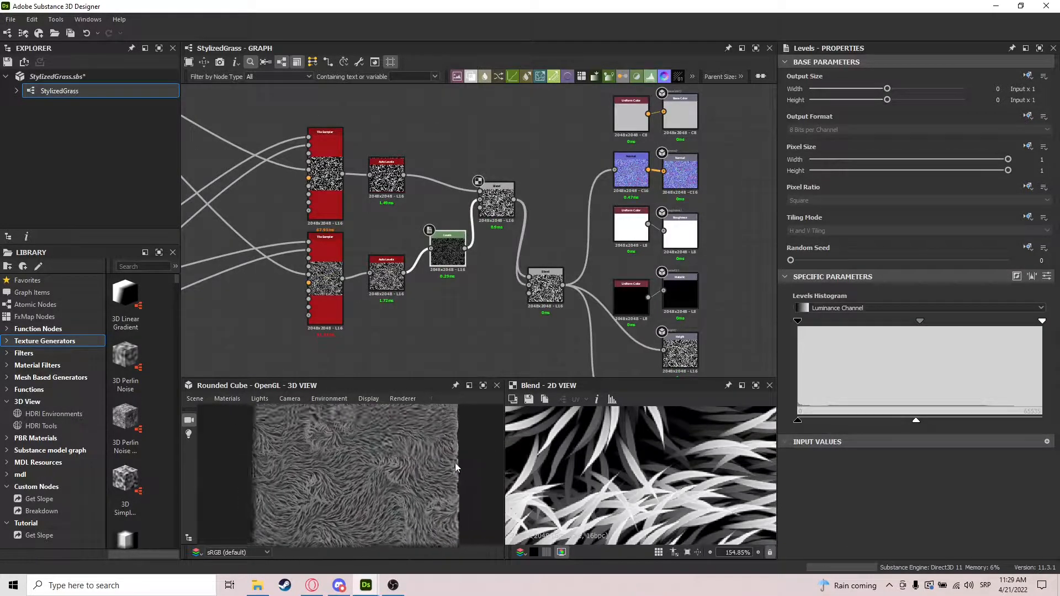
Check the Max (Lighten) Blend in 2D and 3D, delete it, and reconnect the lower Auto Levels to the final Blend
left_click(497, 200)
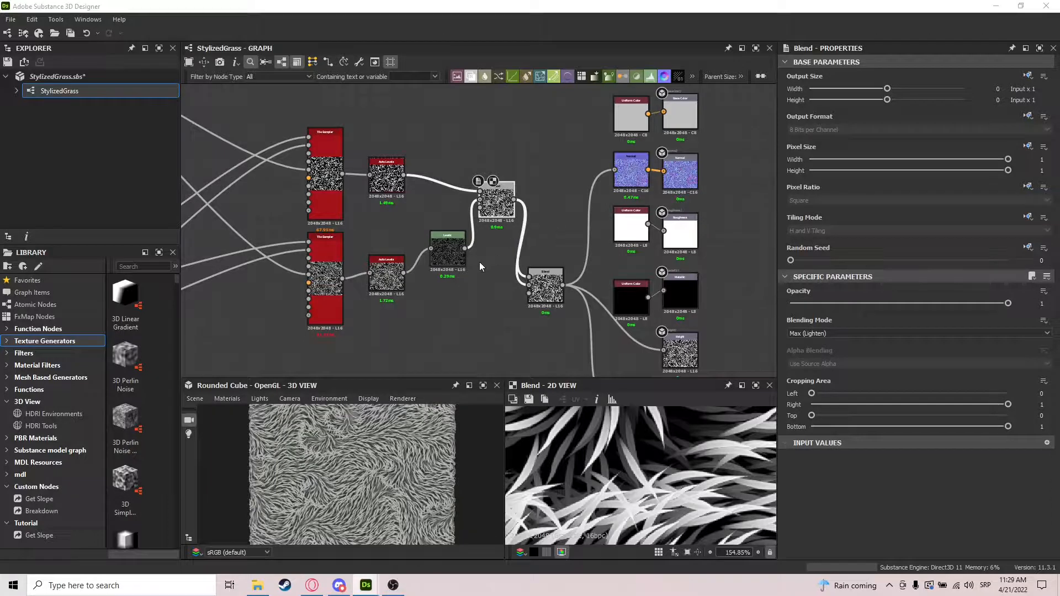
middle_click_drag(481, 264, 499, 247)
scroll(613, 502, "down", 5)
scroll(613, 502, "up", 4)
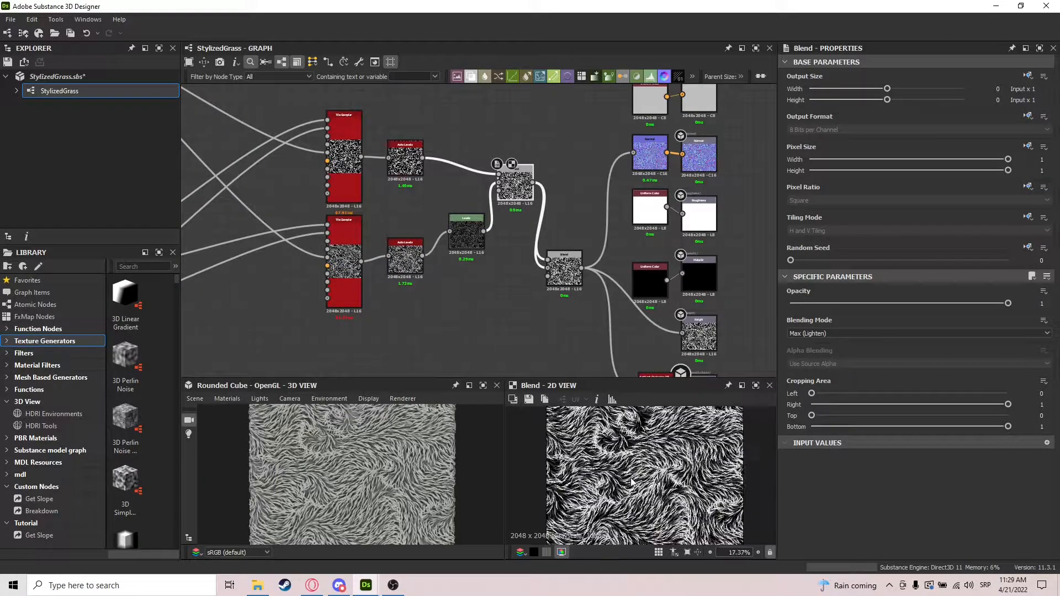
left_click_drag(309, 480, 381, 444)
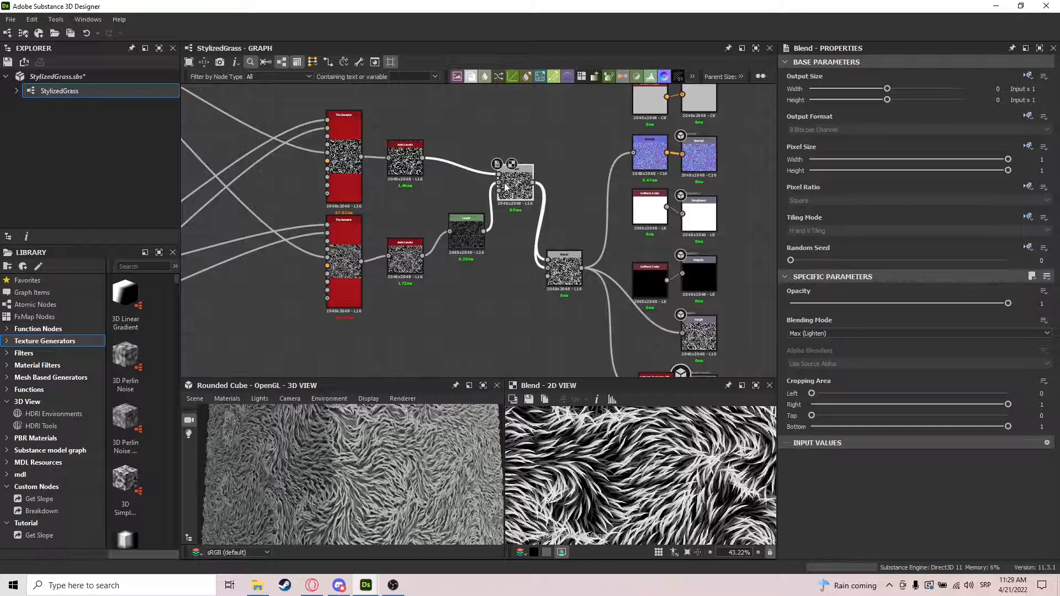
key("Delete")
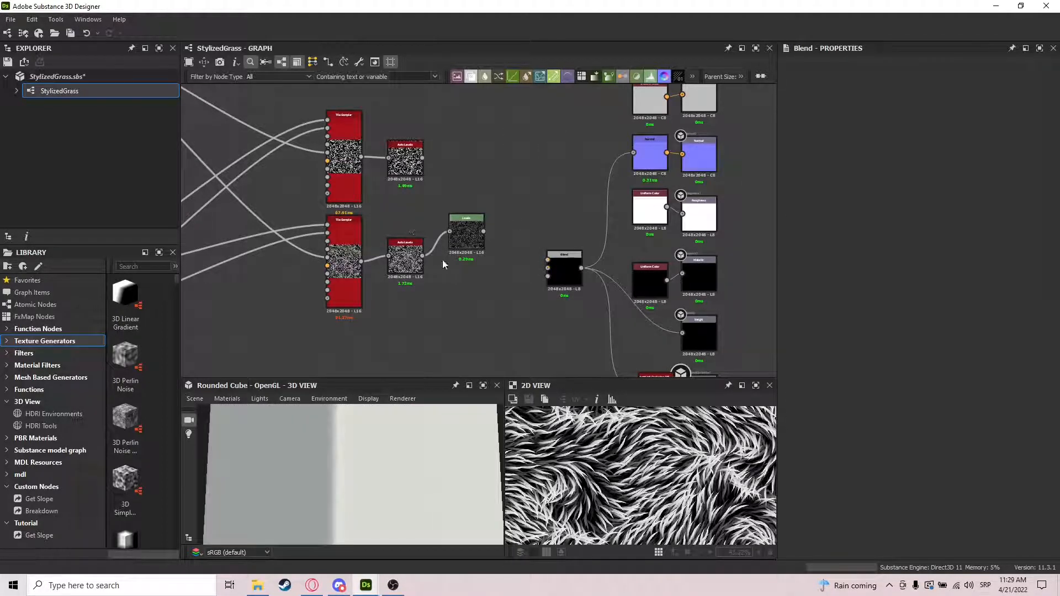
left_click_drag(423, 256, 554, 268)
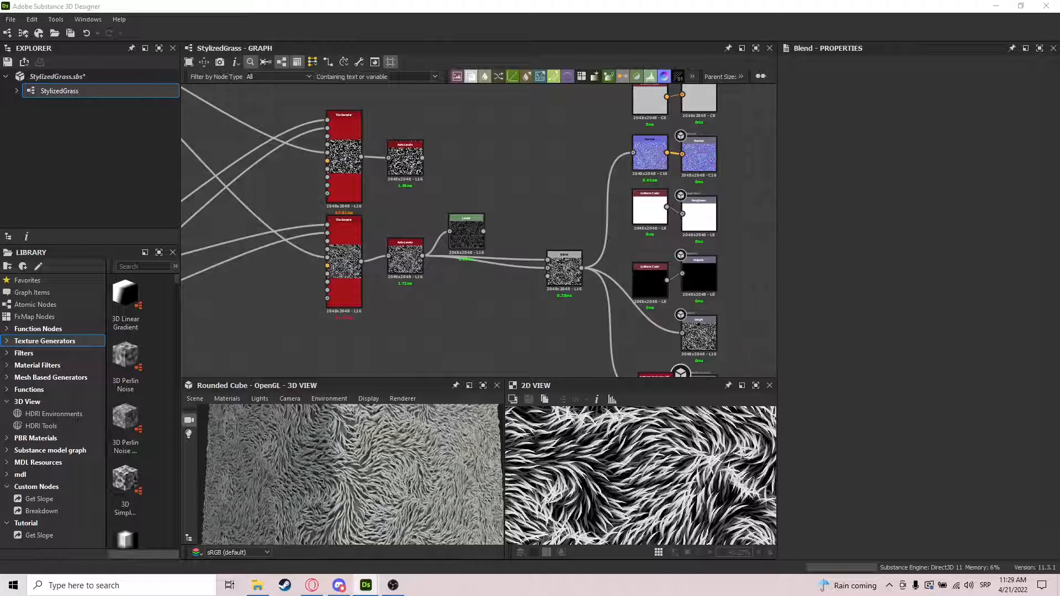
Duplicate the Levels node, place the copy after the upper Auto Levels, and raise its black input level to about a fifth
double_click(477, 228)
left_click_drag(477, 228, 476, 247)
middle_click_drag(485, 194, 484, 238)
key("ctrl+d")
left_click_drag(480, 214, 473, 208)
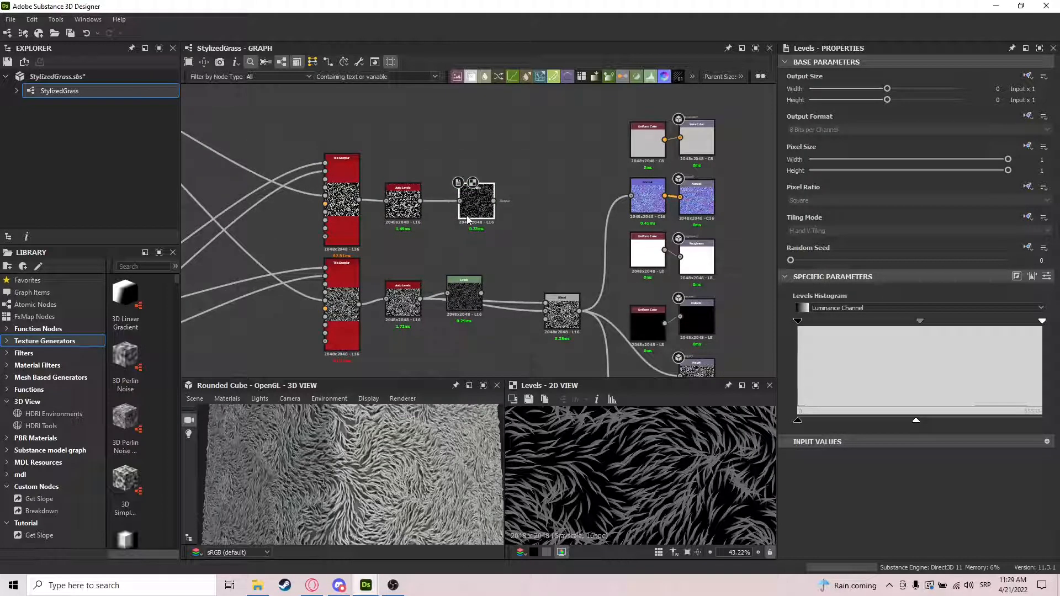
left_click_drag(797, 320, 845, 323)
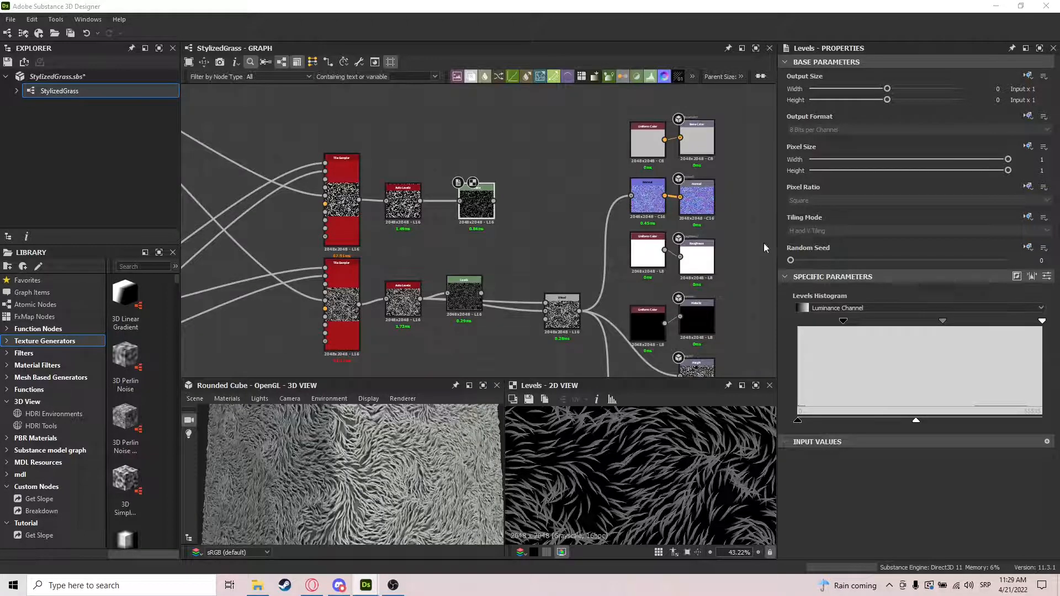
Move the final Blend and the output nodes farther away from the Tile Sampler branches to make room in the graph
scroll(604, 146, "down", 5)
left_click_drag(640, 109, 522, 227)
left_click_drag(543, 184, 732, 186)
scroll(534, 132, "up", 6)
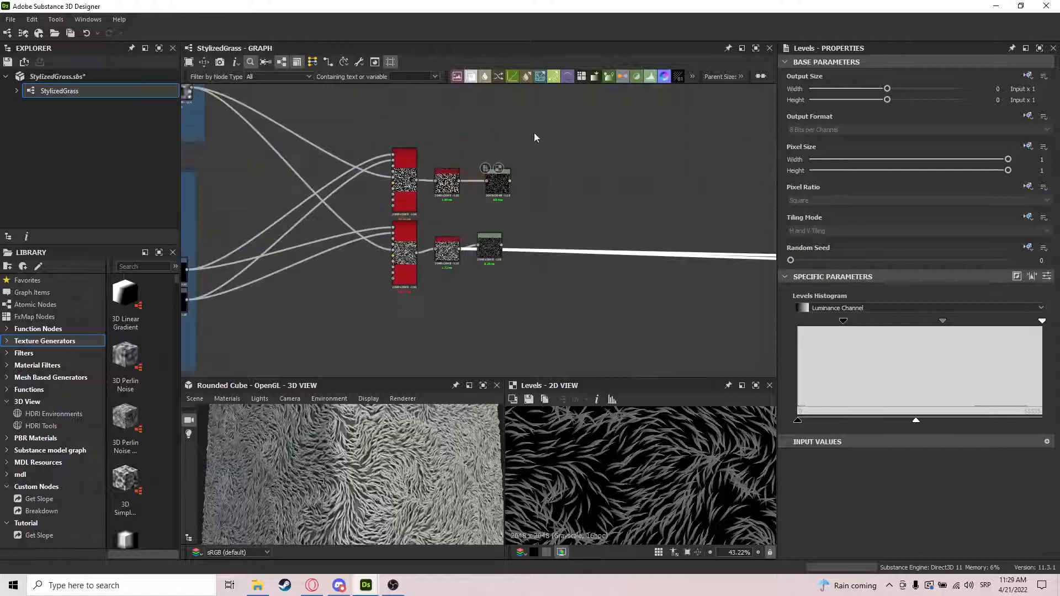
Add a Histogram Scan after the upper Levels node and set both its Position and Contrast to 1
left_click_drag(561, 174, 555, 173)
type("histo")
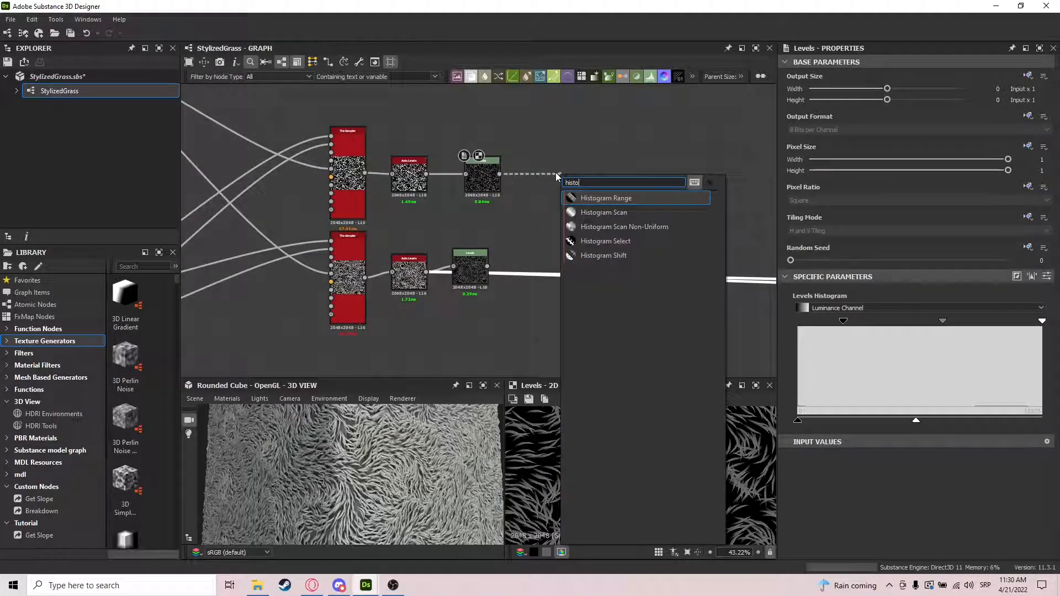
key("Down")
key("Return")
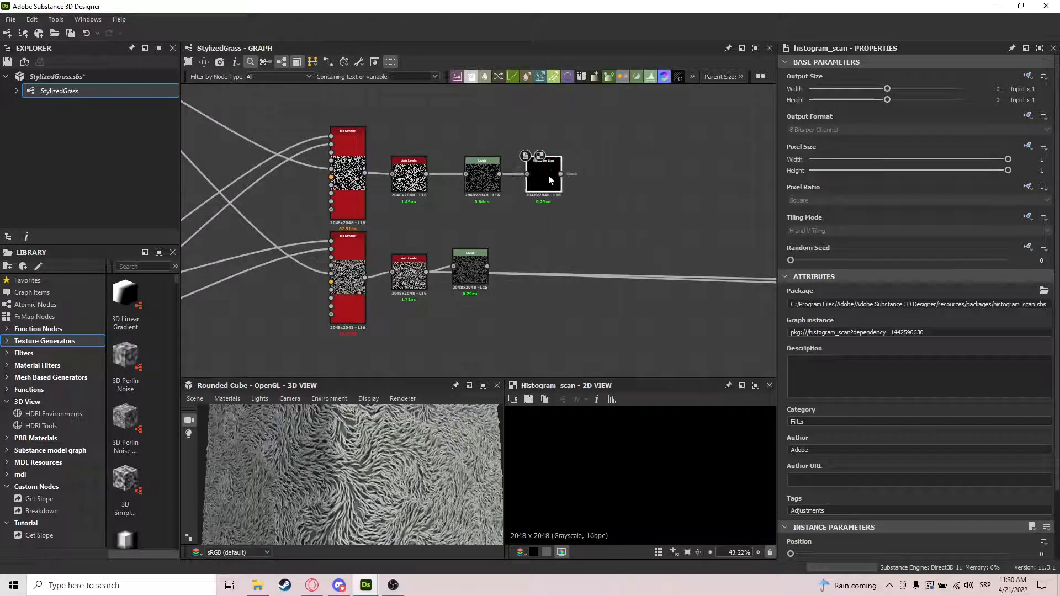
scroll(832, 426, "down", 3)
left_click(995, 475)
left_click(990, 503)
scroll(588, 439, "up", 5)
scroll(588, 439, "down", 10)
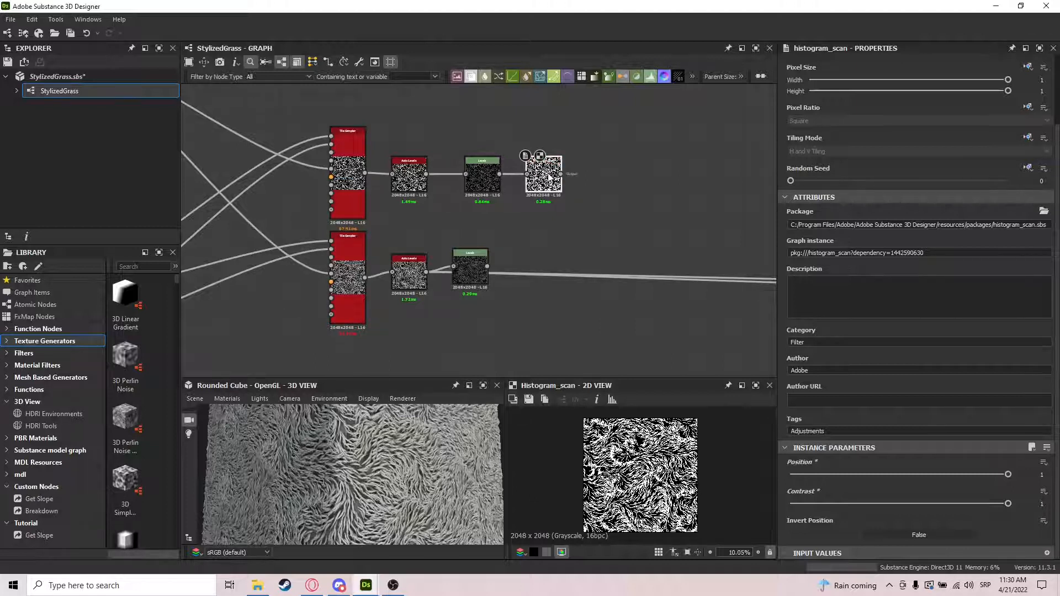
Branch the upper Auto Levels through a dot node into the Height Top input of a new Height Blend node
middle_click_drag(555, 215, 474, 228)
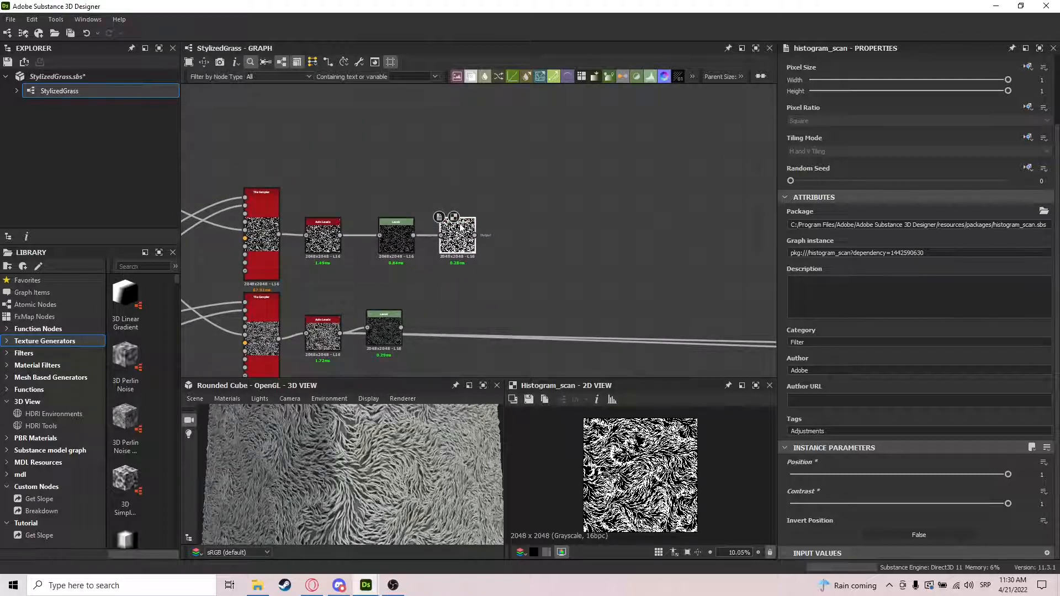
left_click_drag(340, 236, 377, 167)
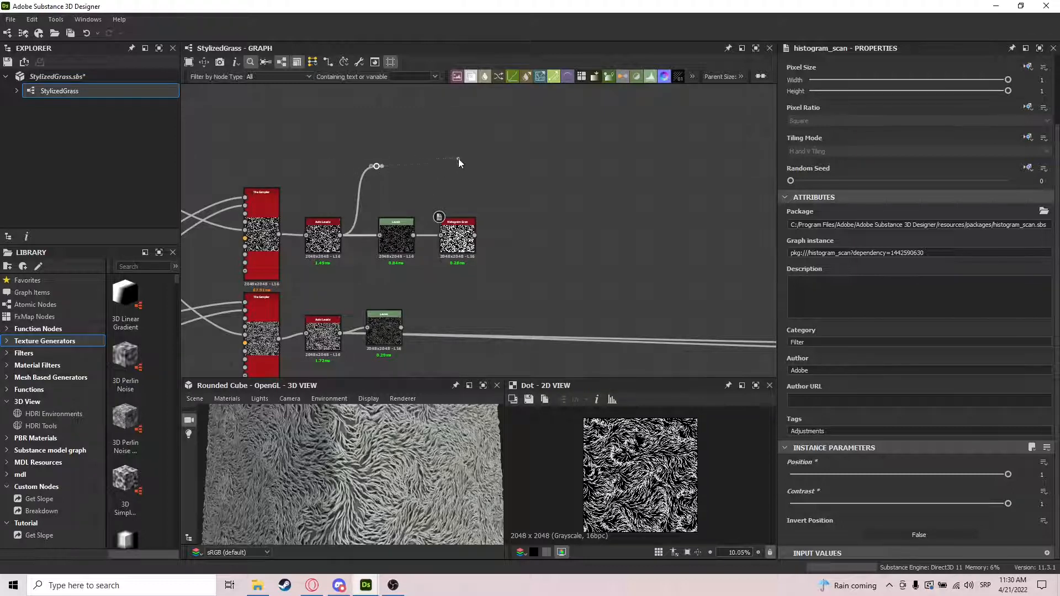
left_click_drag(463, 167, 738, 168)
type("height")
key("Return")
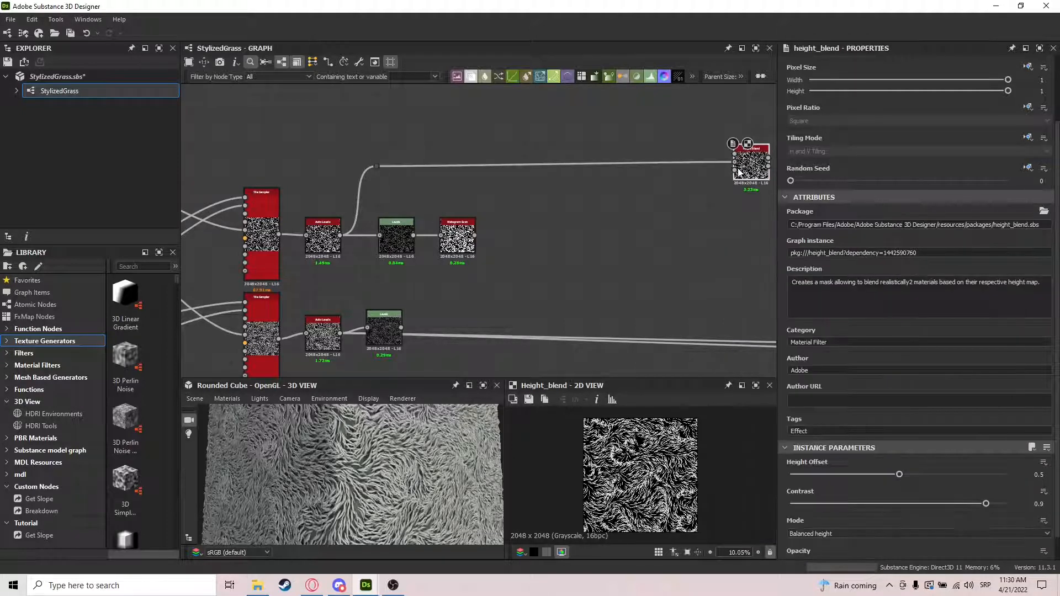
middle_click_drag(711, 227, 660, 251)
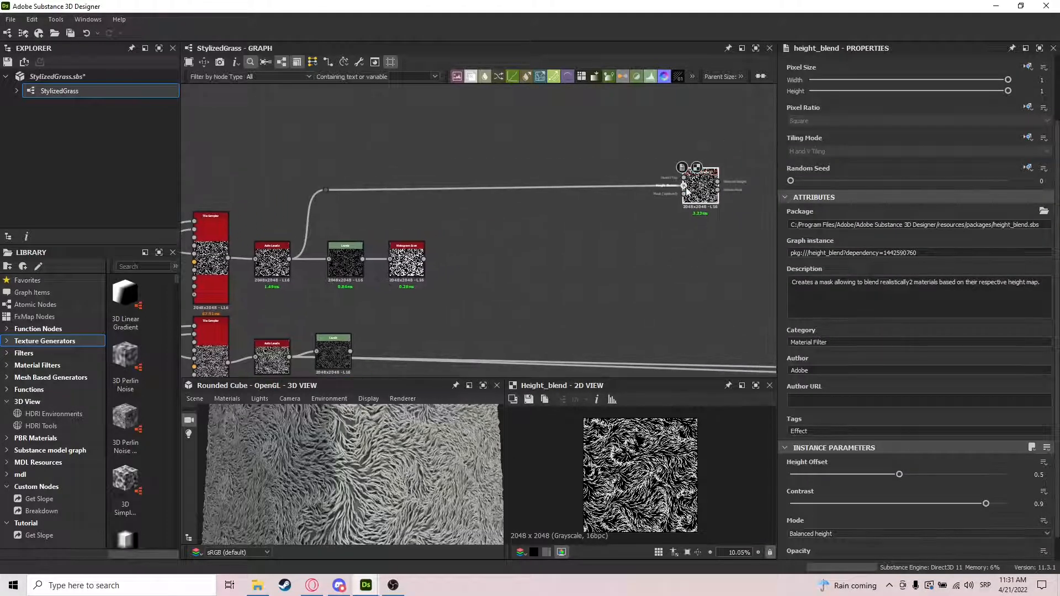
left_click_drag(684, 181, 684, 193)
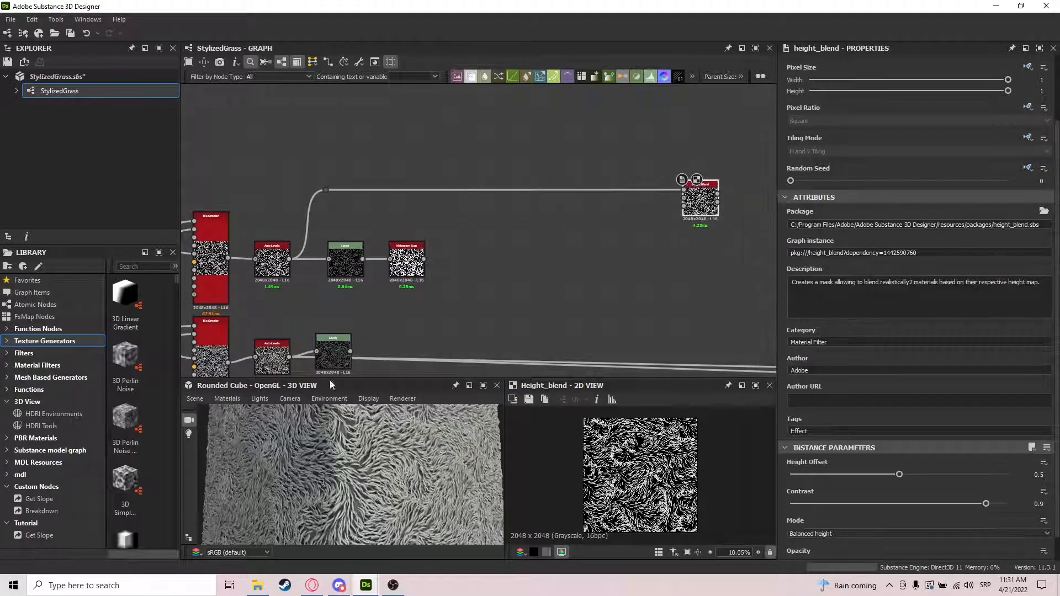
Feed the lower Levels output through a dot node into the Height Blend's Height Bottom input and set its Contrast to 1
left_click_drag(350, 351, 683, 198)
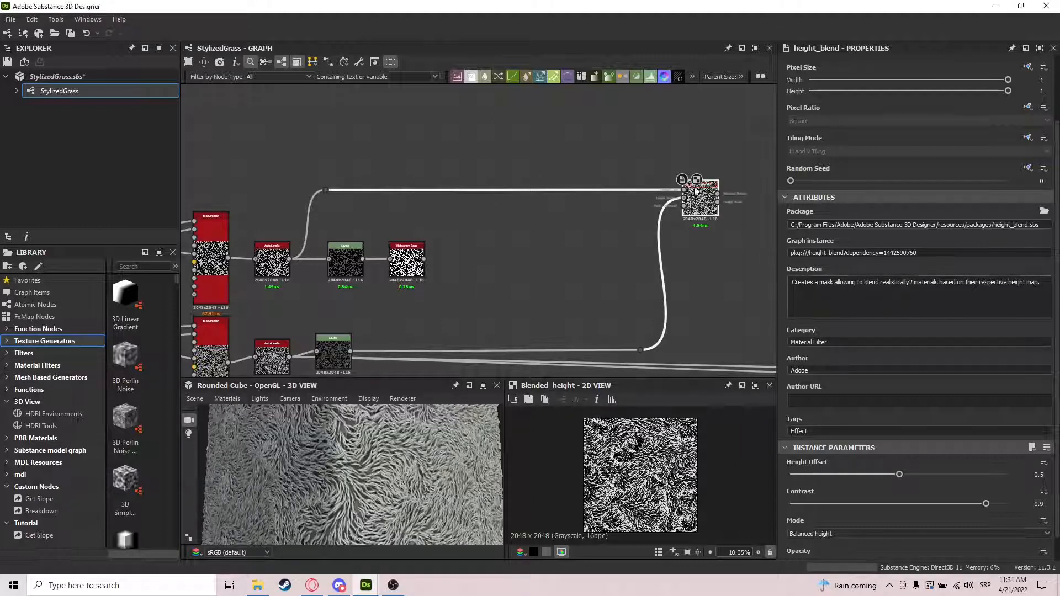
left_click_drag(987, 504, 1011, 503)
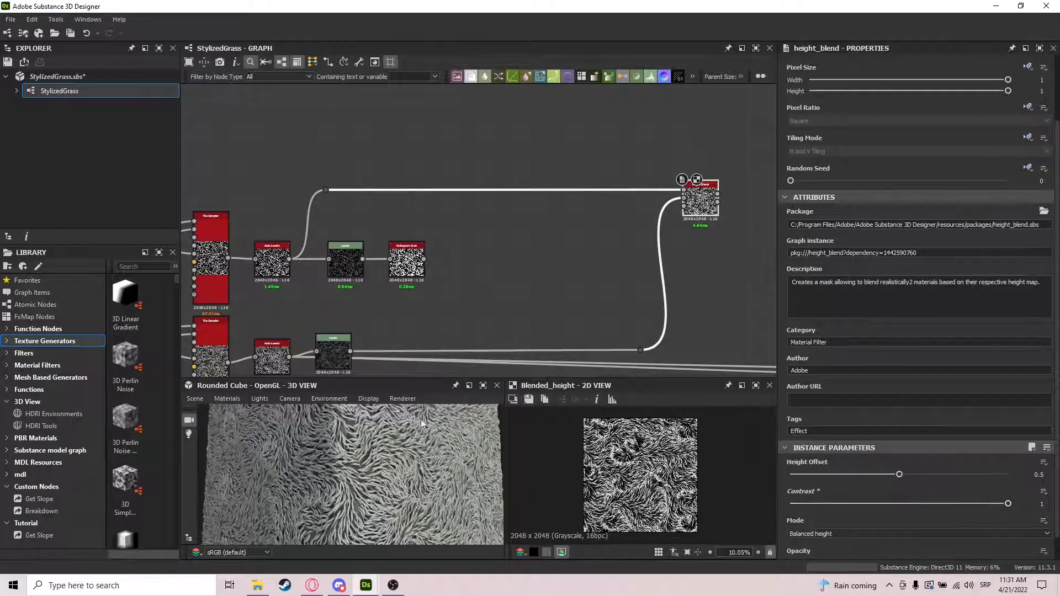
scroll(851, 503, "down", 1)
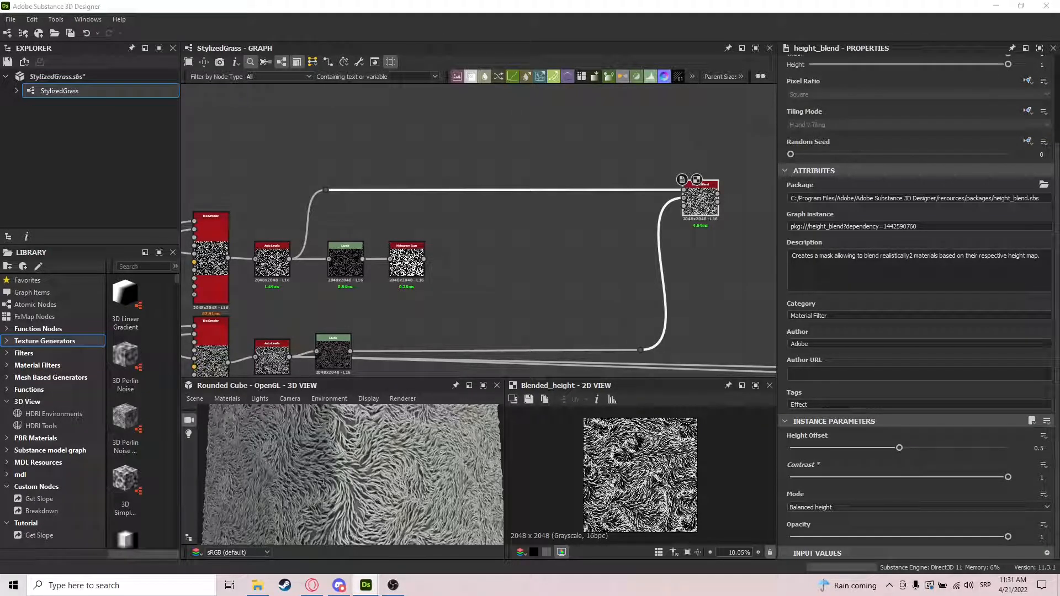
Add a Blend node after the Height Blend, with the Height Mask output connected to its background input
middle_click_drag(712, 209, 556, 276)
double_click(662, 222)
left_click_drag(606, 197, 604, 197)
type("b")
left_click(638, 221)
middle_click_drag(325, 237, 362, 244)
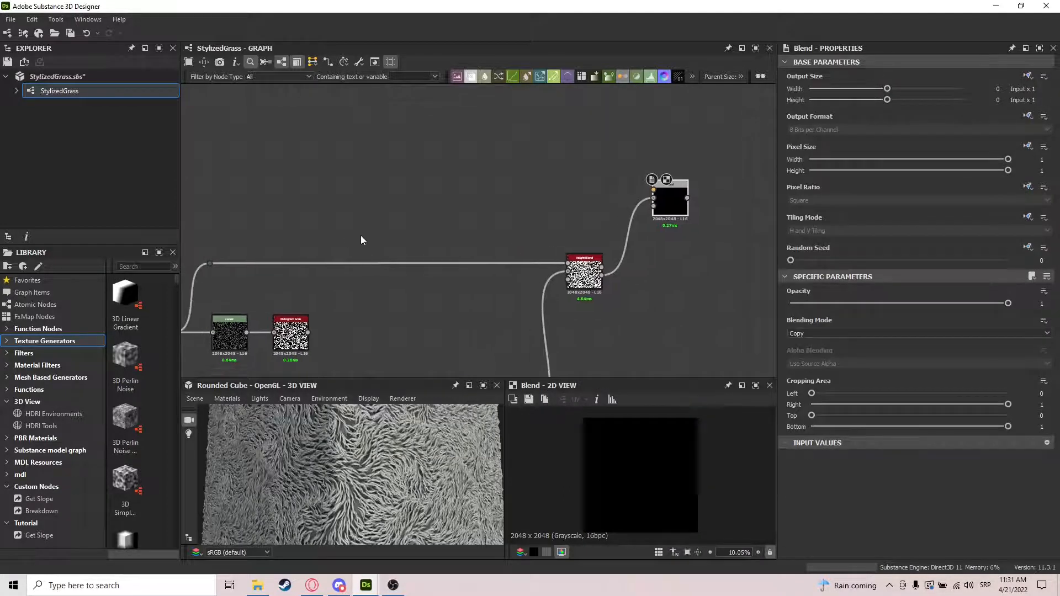
Branch the upper Auto Levels through another dot node into the Blend's foreground input and set the blending mode to Multiply
scroll(332, 260, "down", 2)
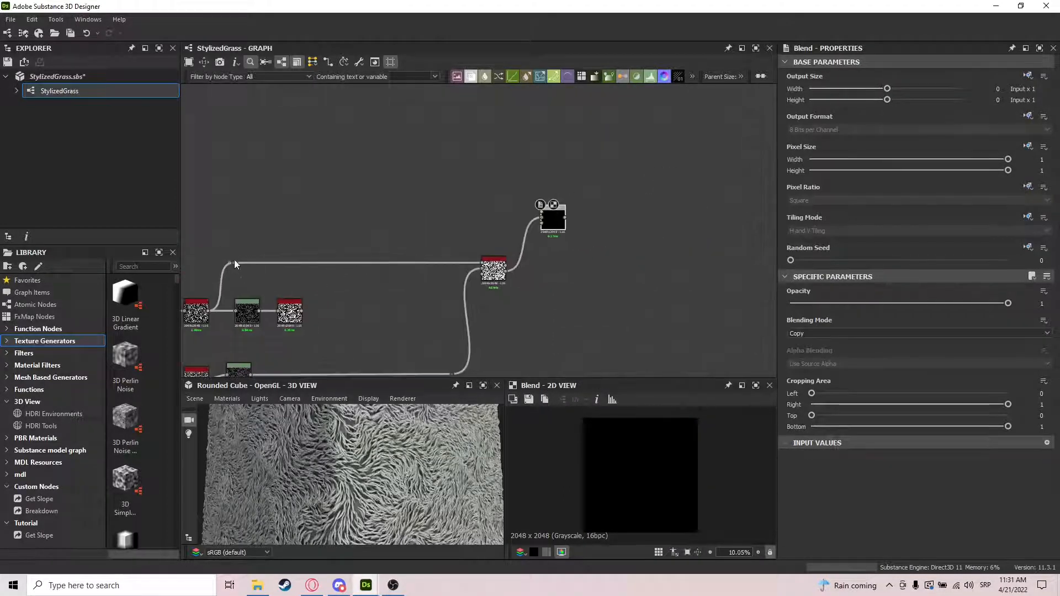
left_click_drag(239, 263, 284, 218, "alt")
left_click_drag(542, 210, 542, 214)
double_click(553, 223)
left_click(850, 333)
left_click(803, 363)
scroll(641, 487, "up", 5)
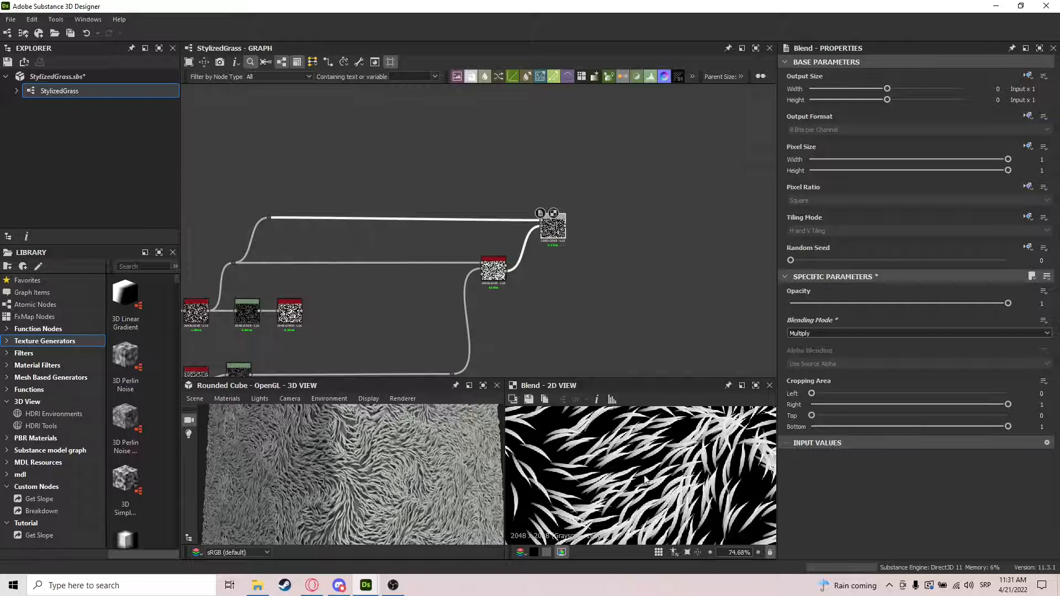
Compare the multiplied Blend, including its opacity effect, with the upper Auto Levels and the Height Blend mask in the 2D view
left_click(495, 272)
left_click(554, 229)
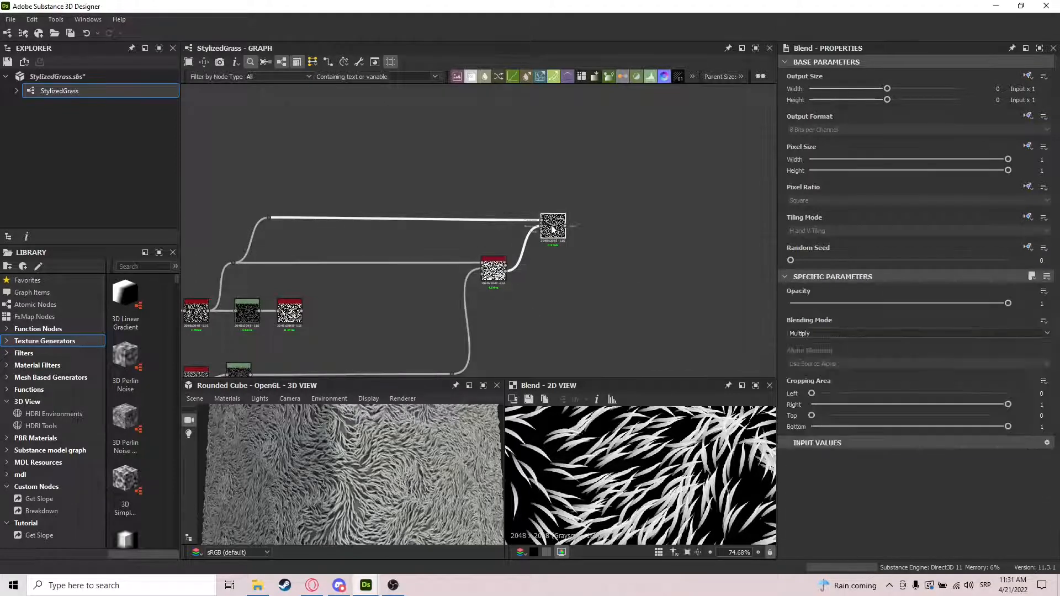
left_click_drag(862, 303, 1021, 303)
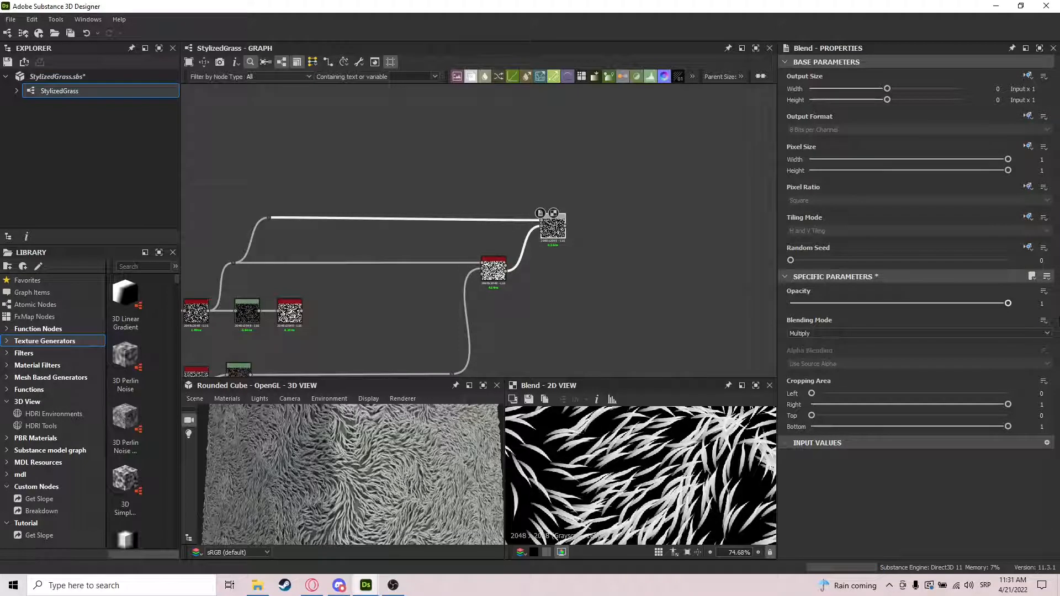
middle_click_drag(396, 229, 443, 223)
left_click(243, 305)
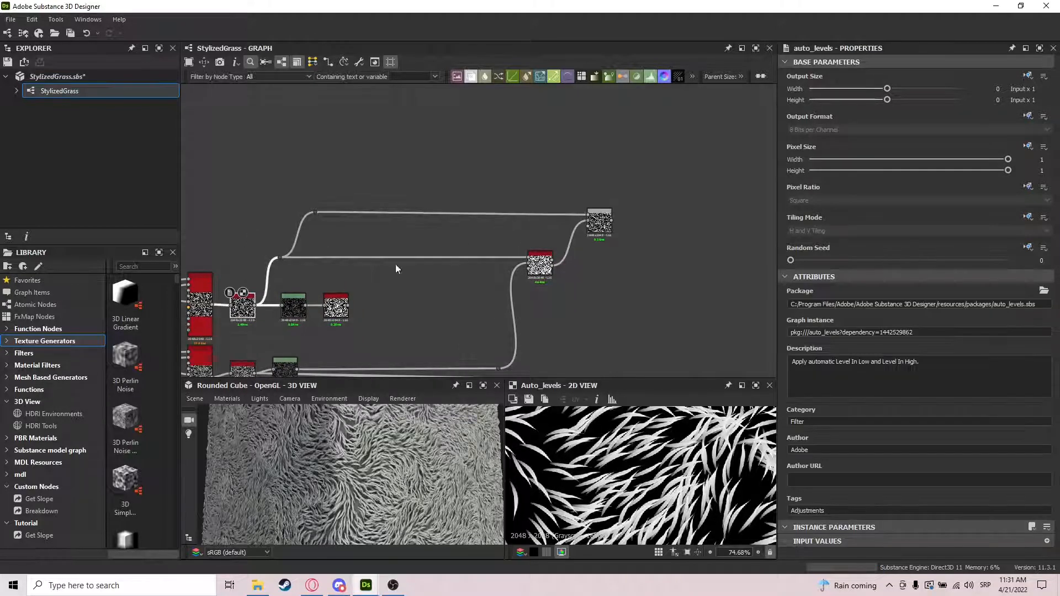
left_click(602, 220)
scroll(615, 465, "up", 5)
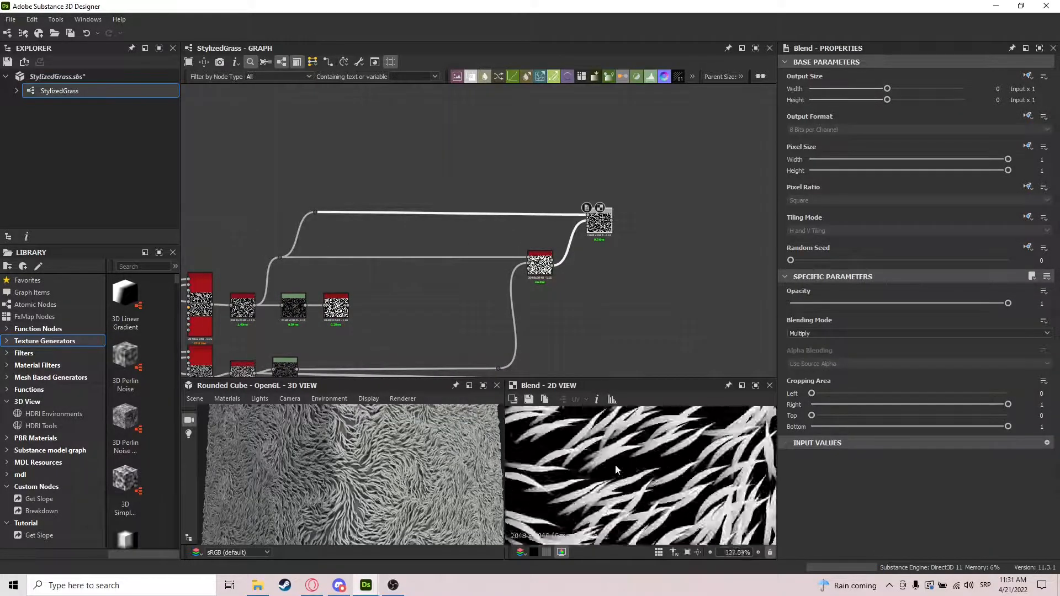
scroll(612, 464, "down", 10)
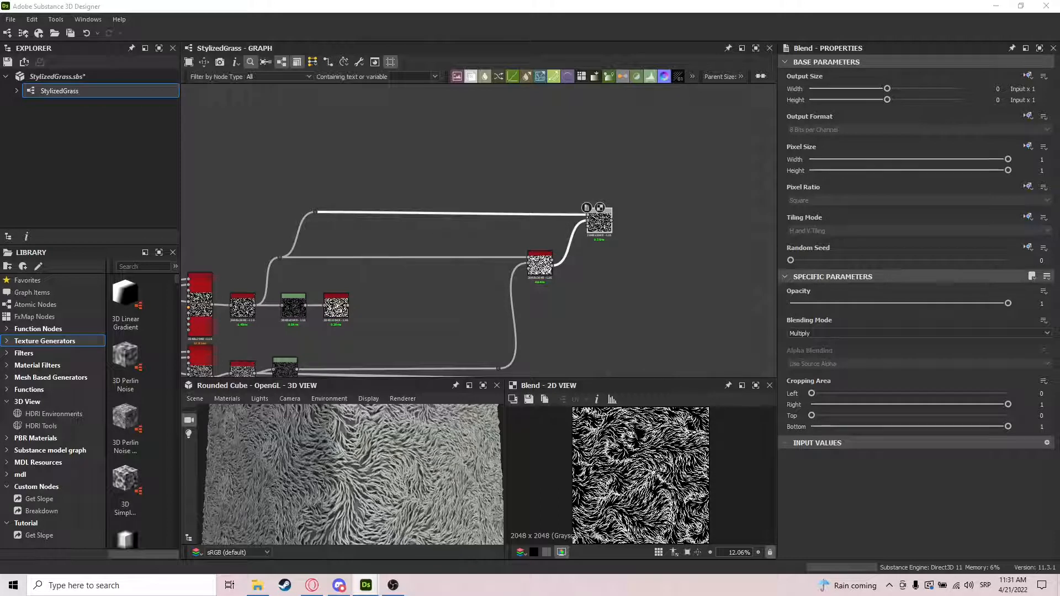
scroll(614, 428, "down", 2)
left_click(596, 221)
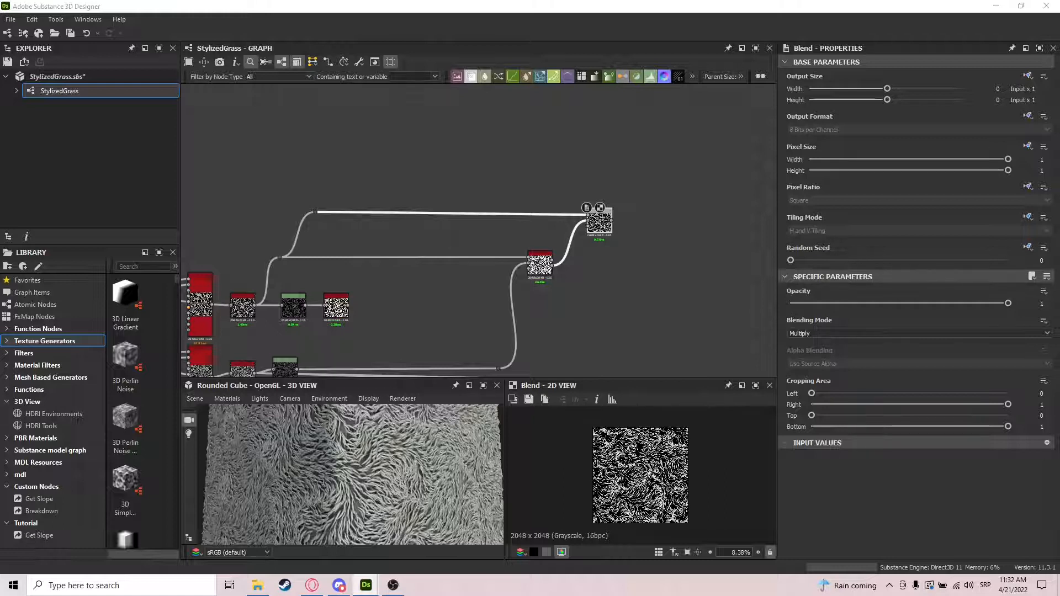
scroll(543, 283, "up", 6)
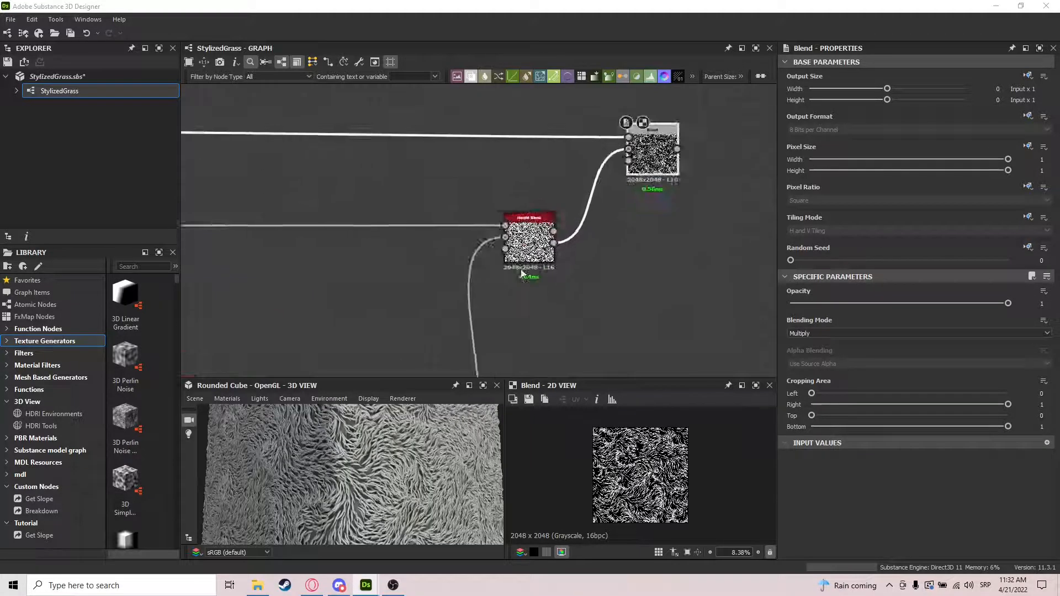
left_click(539, 265)
scroll(650, 477, "up", 2)
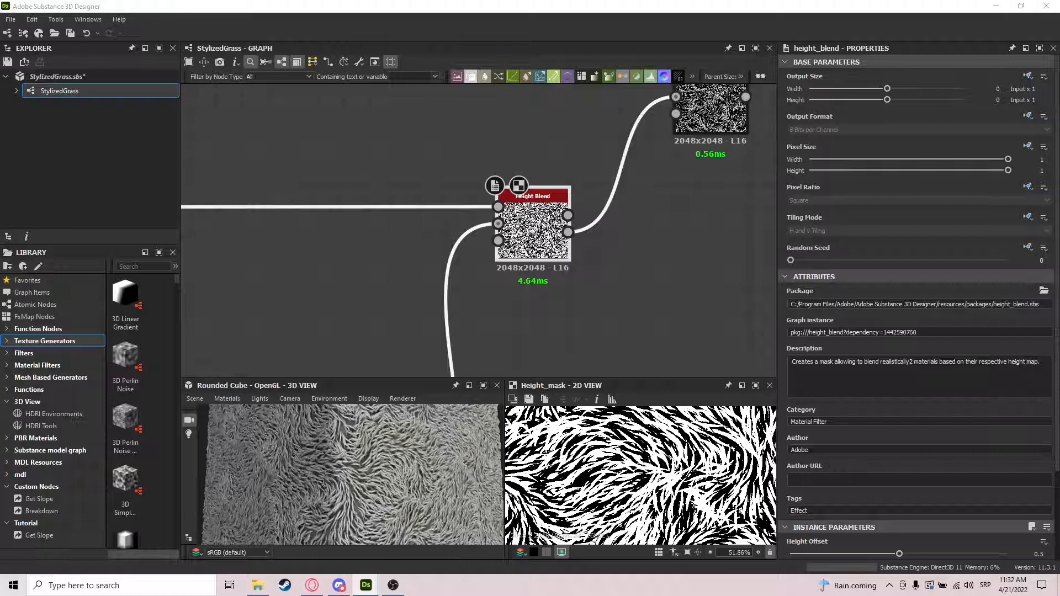
Lower the white output level of the lower Levels node to about 6% and preview the resulting Height Blend mask
scroll(584, 336, "down", 5)
middle_click_drag(434, 361, 523, 231)
double_click(333, 255)
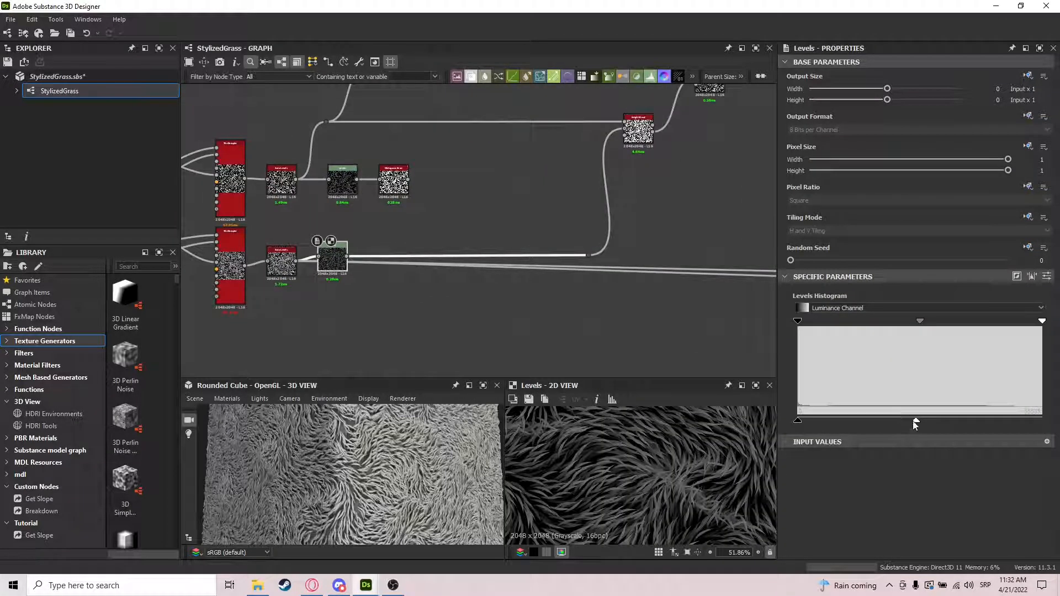
left_click_drag(919, 428, 830, 419)
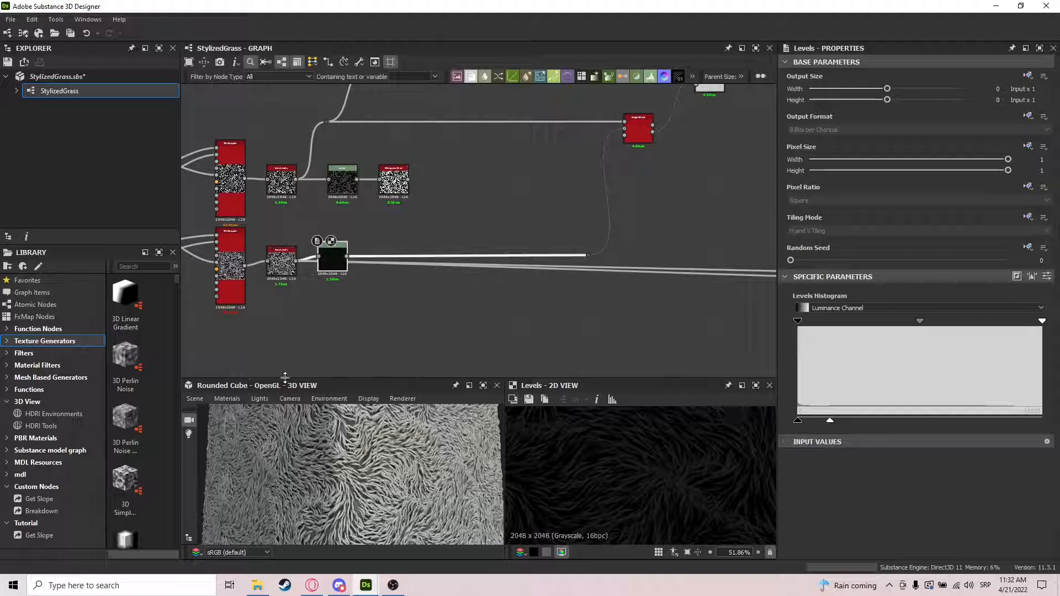
middle_click_drag(477, 241, 435, 293)
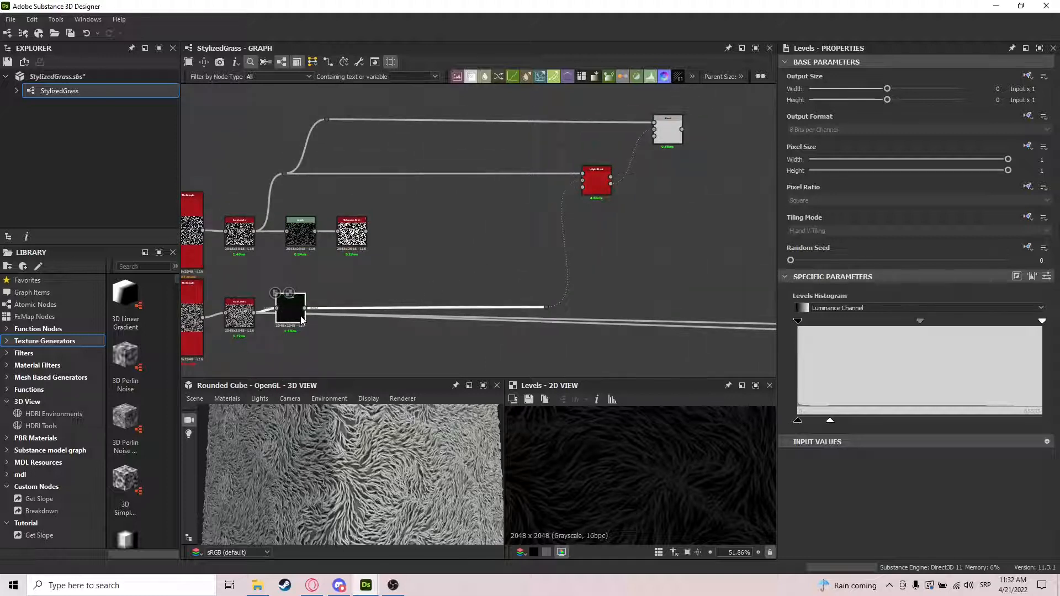
double_click(597, 181)
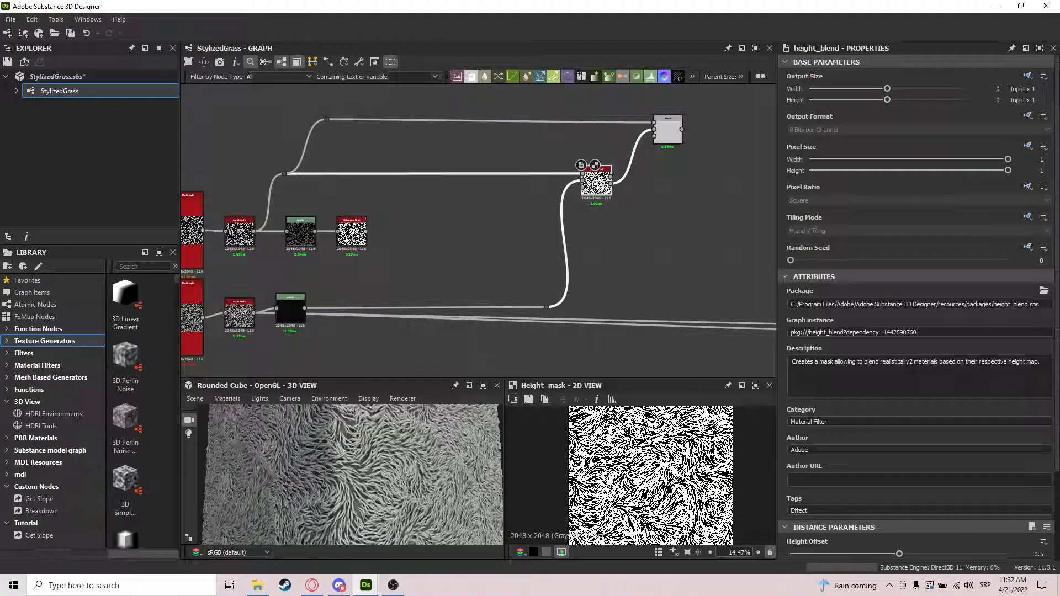
left_click(288, 307)
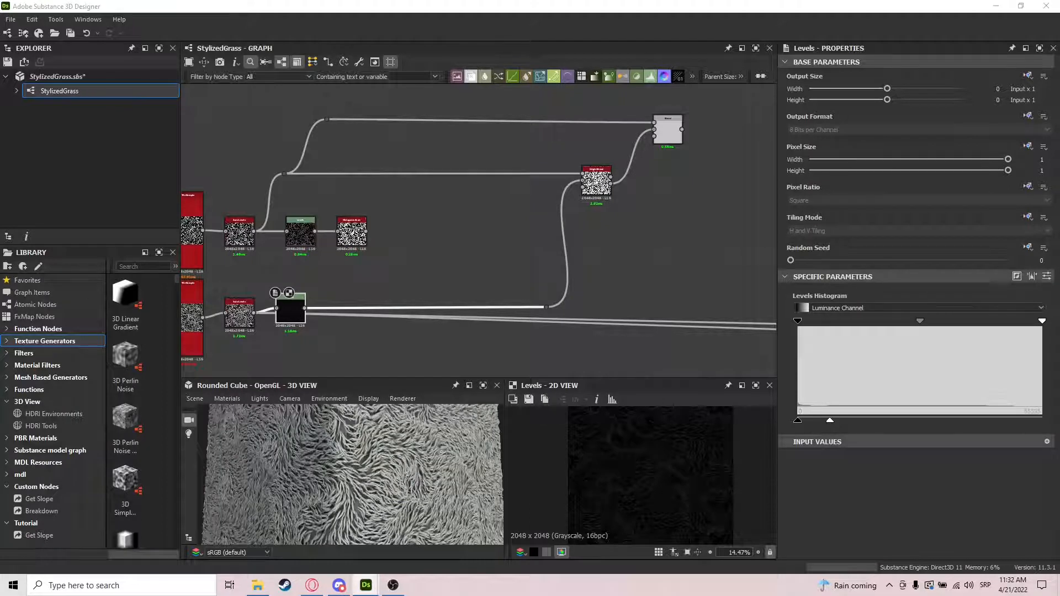
left_click_drag(831, 425, 818, 428)
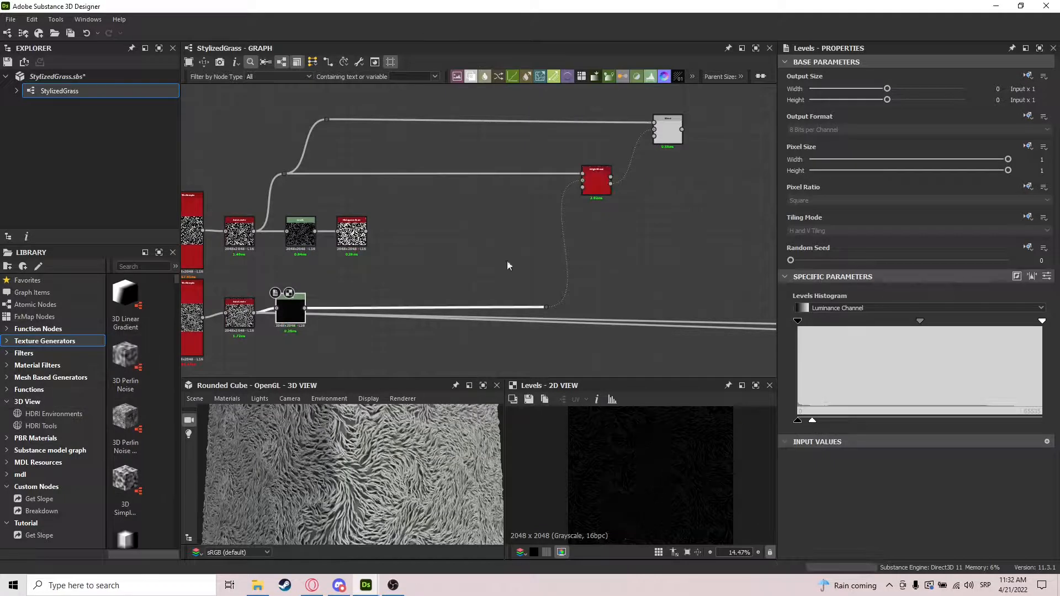
middle_click_drag(584, 187, 528, 271)
double_click(533, 268)
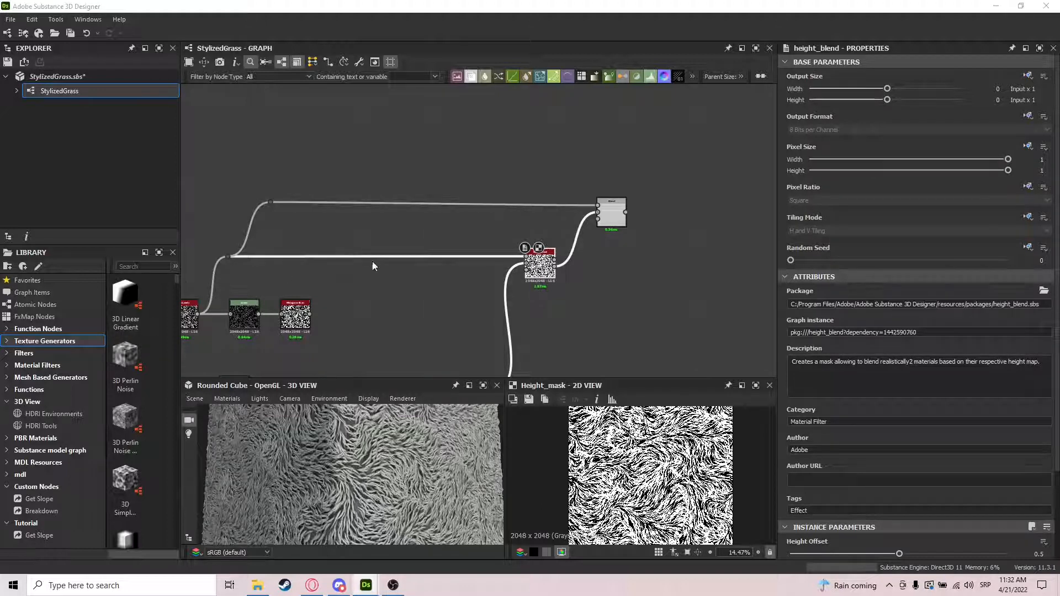
Move the lower Levels node slightly up and away from the lower Auto Levels and preview its output
scroll(372, 260, "up", 4)
double_click(464, 244)
left_click_drag(568, 240, 612, 208)
double_click(611, 208)
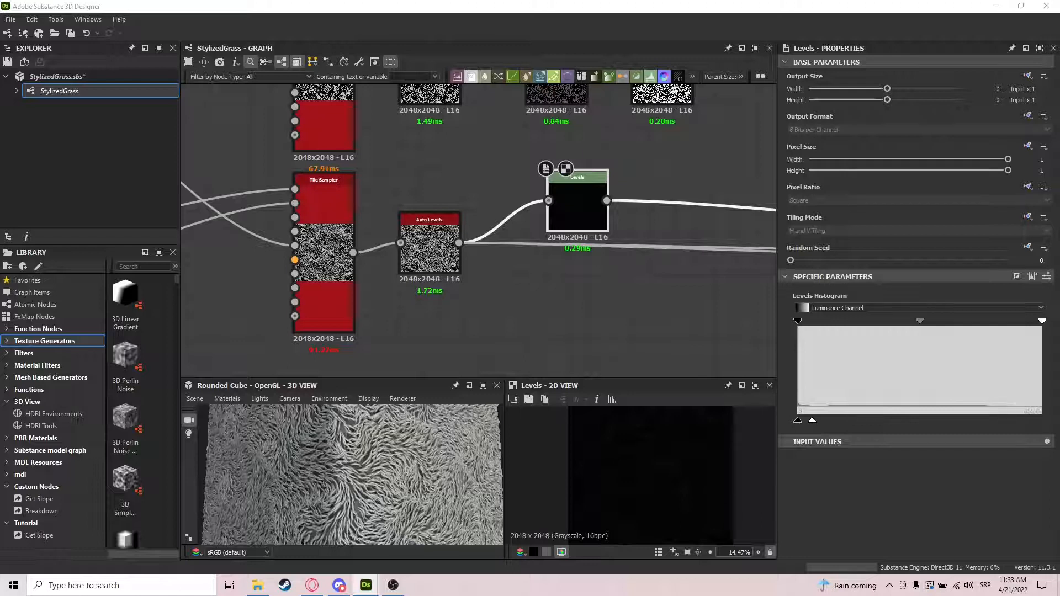
Try adjusting the Height Blend node's Height Offset while previewing its height mask
scroll(433, 290, "down", 3)
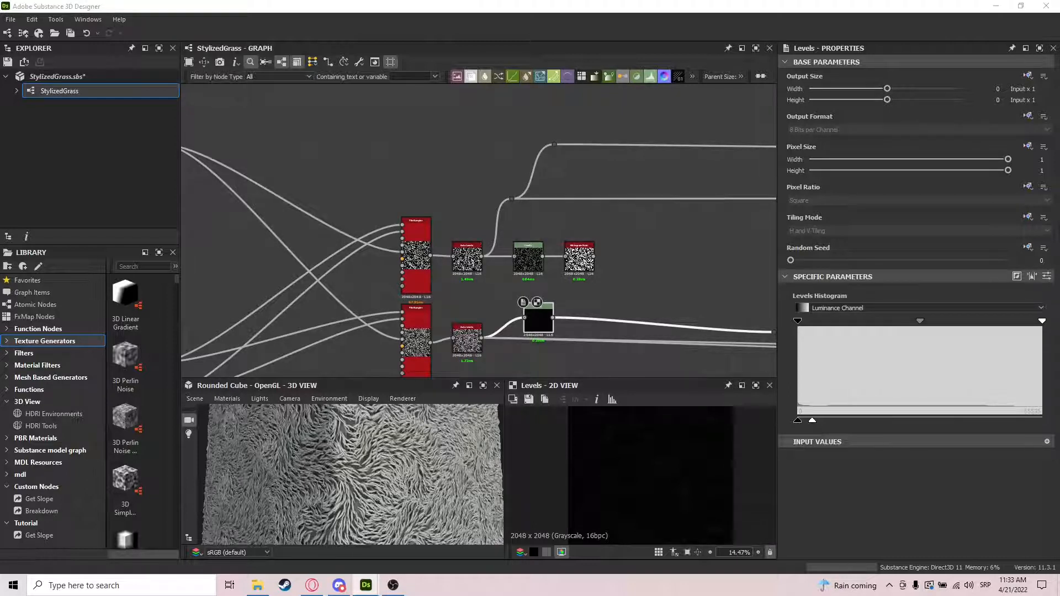
middle_click_drag(668, 238, 330, 286)
scroll(483, 254, "up", 3)
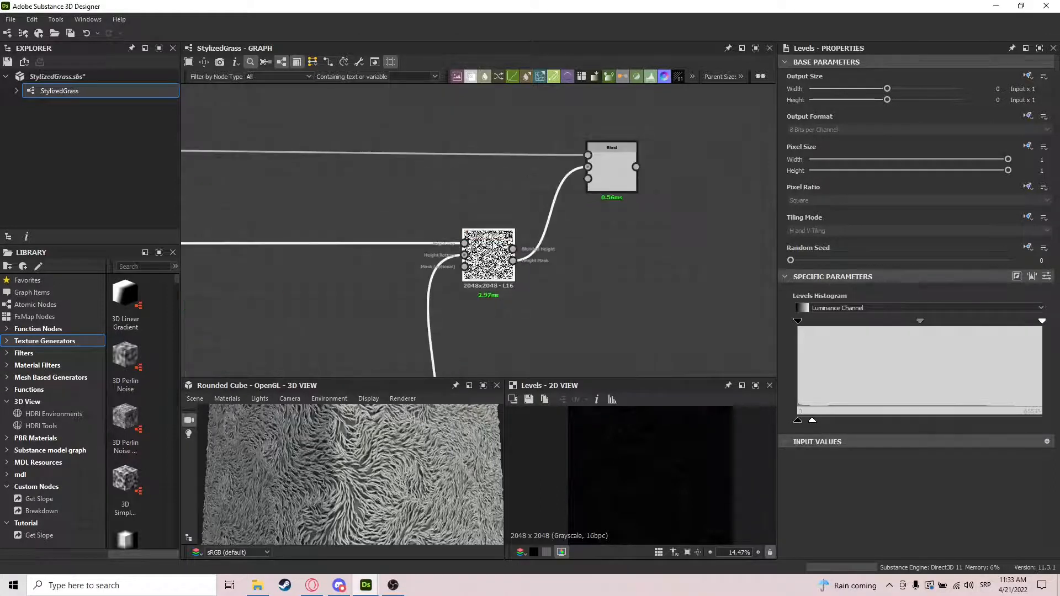
left_click(486, 249)
scroll(952, 462, "down", 2)
mouse_move(896, 449)
left_mouse_down()
mouse_move(747, 448)
mouse_move(1059, 449)
mouse_move(862, 466)
mouse_move(941, 465)
mouse_move(891, 458)
mouse_move(900, 457)
left_mouse_up()
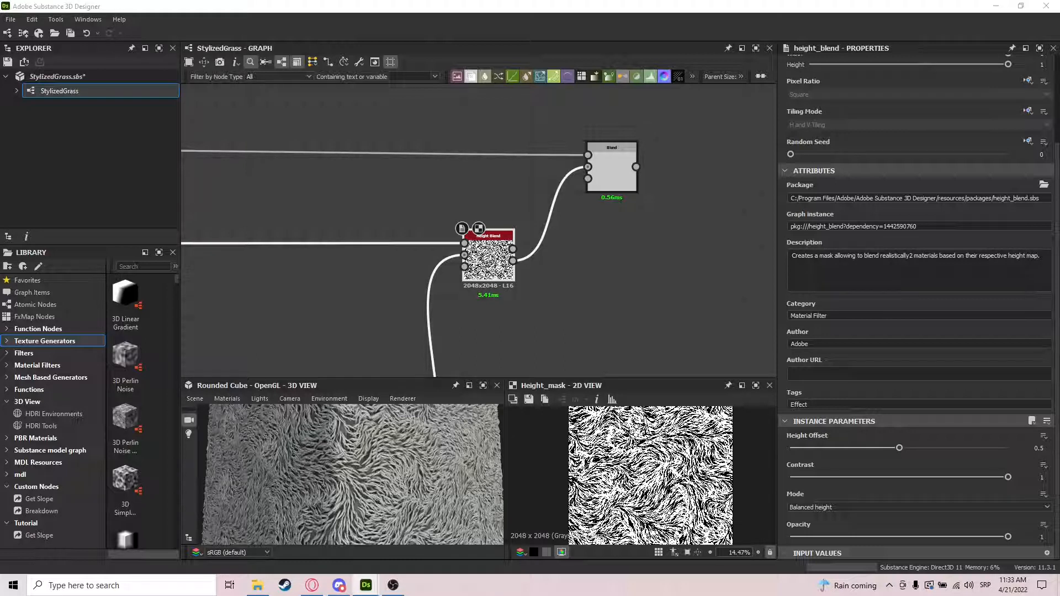
Raise the upper Tile Sampler's Mask Random to 0.8 to thin out its grass blades
middle_click_drag(556, 270, 728, 240)
scroll(607, 245, "down", 3)
middle_click_drag(537, 254, 603, 253)
left_click(501, 282)
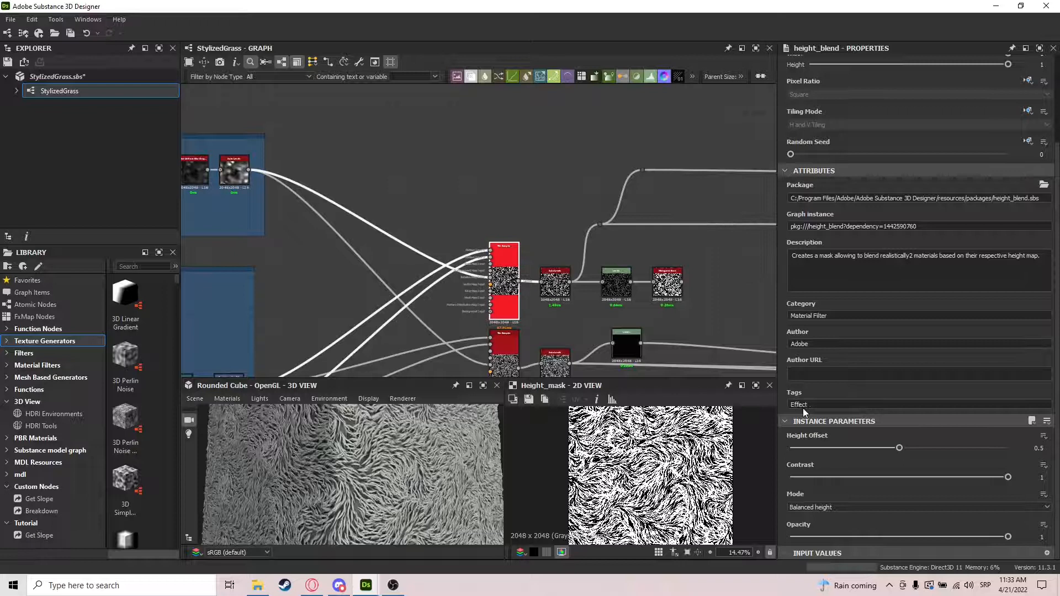
scroll(939, 450, "down", 15)
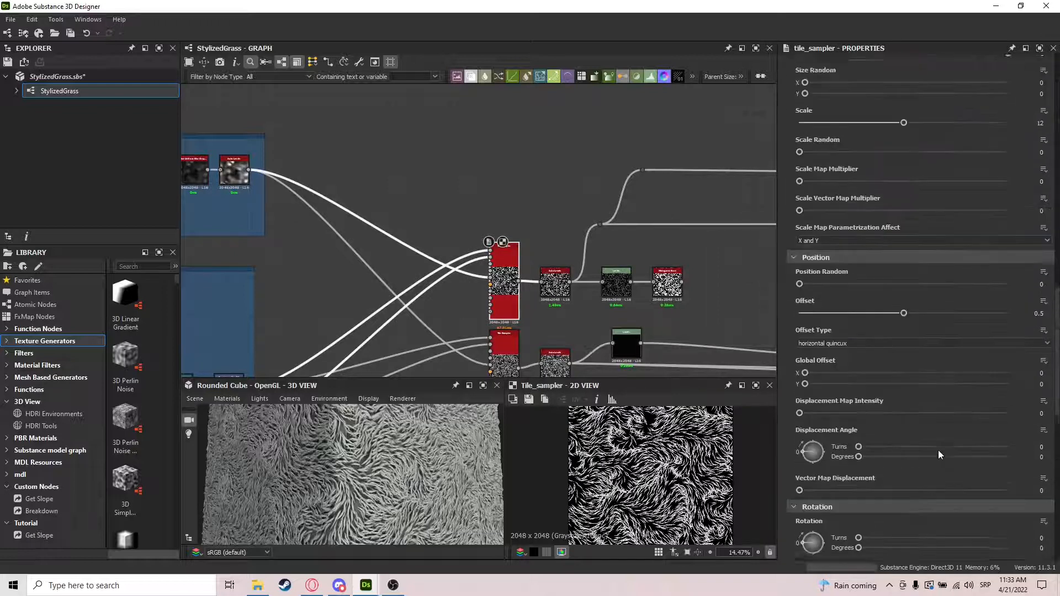
scroll(938, 450, "down", 5)
scroll(938, 449, "down", 3)
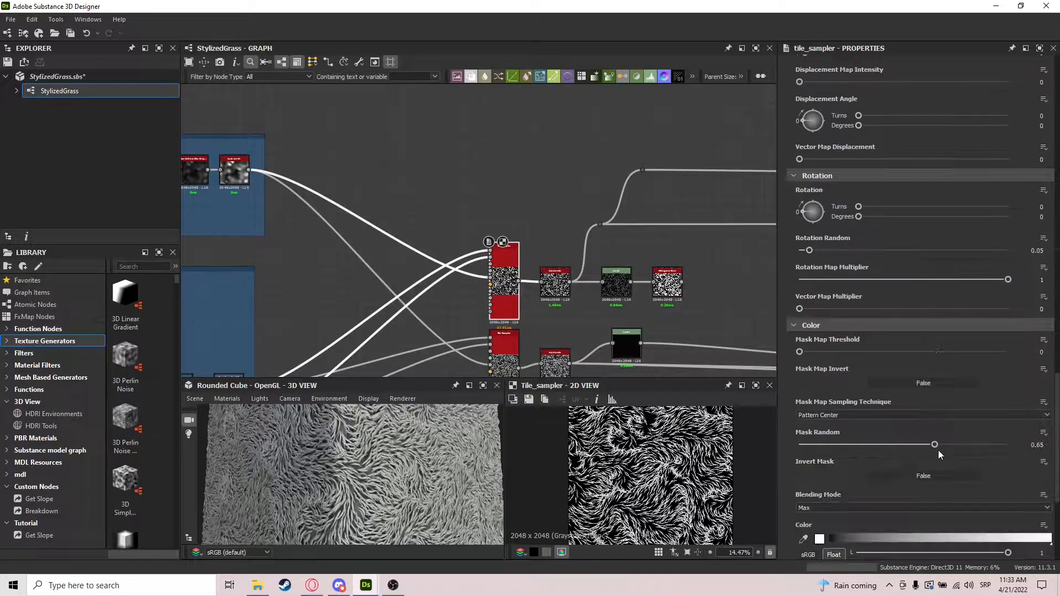
double_click(1048, 449)
type("0.55")
key("Return")
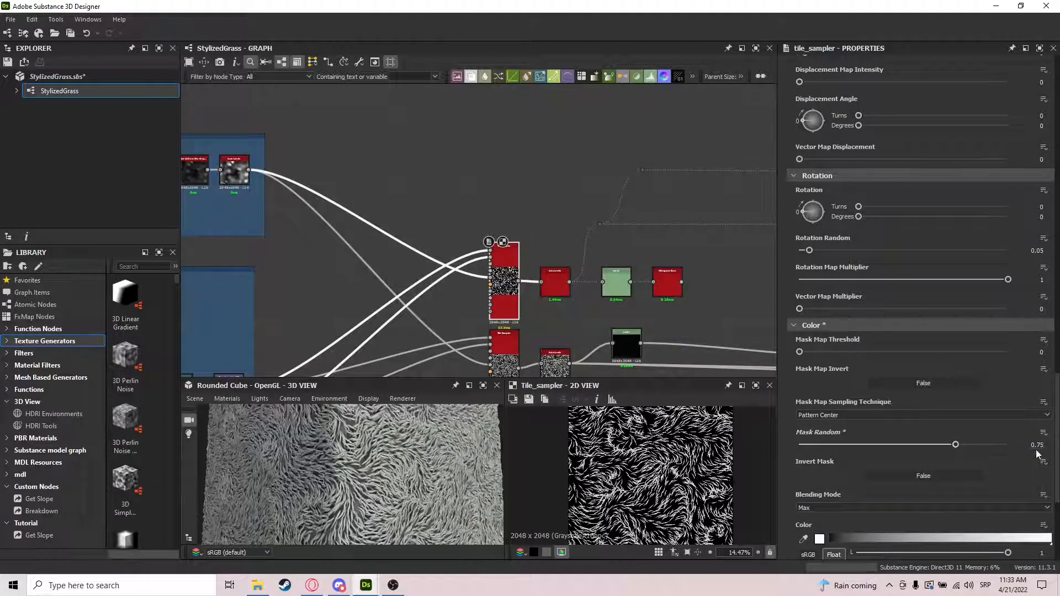
type("8")
key("Return")
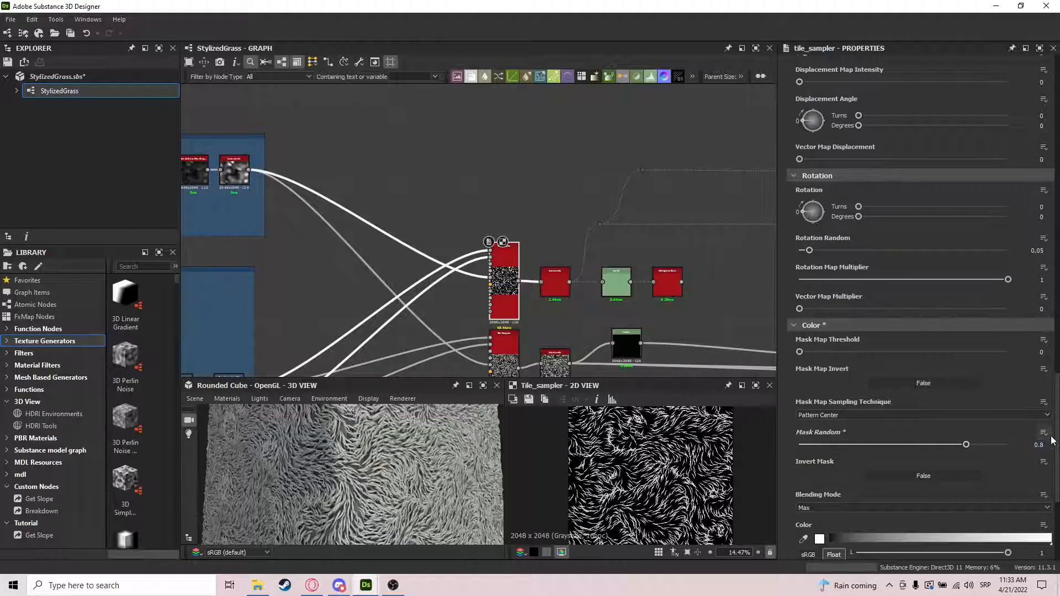
Preview the Height Blend's mask and the upper Auto Levels output to judge the thinned grass blades
middle_click_drag(679, 274, 472, 289)
double_click(705, 243)
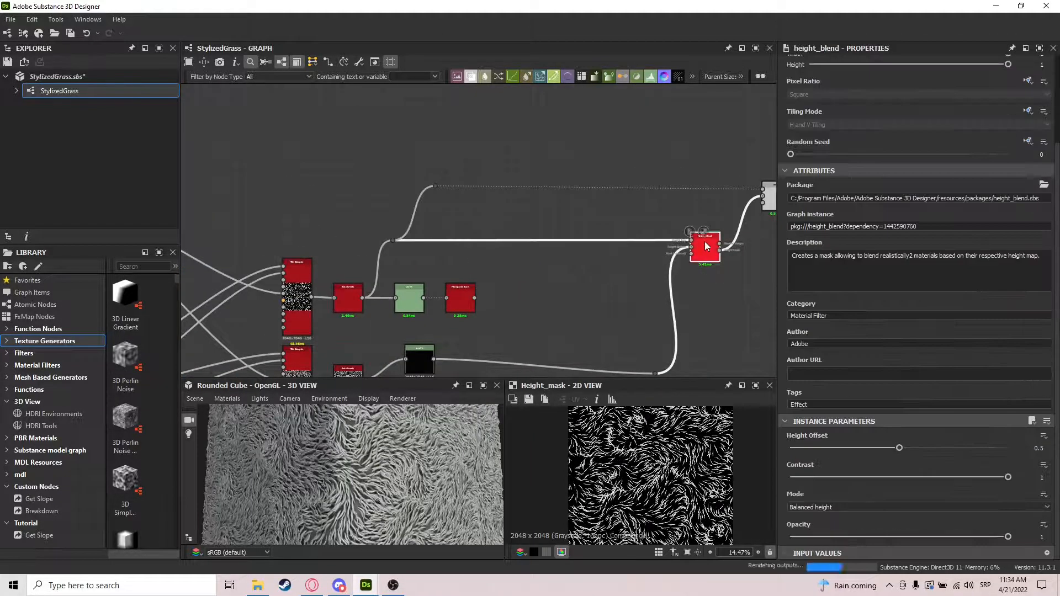
double_click(343, 302)
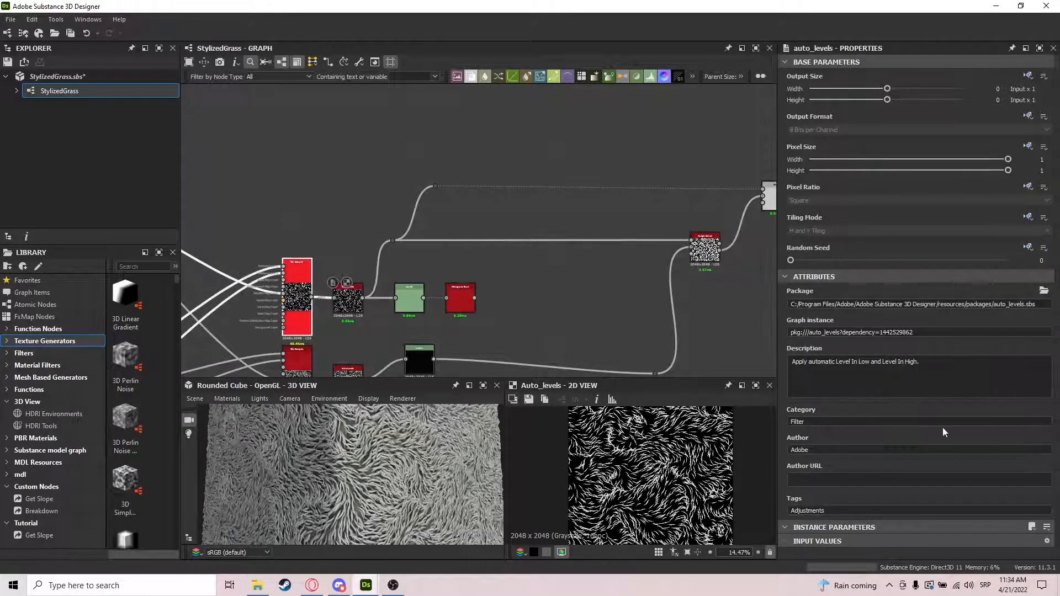
Try a Mask Random of 0.95 on the upper Tile Sampler and settle on 0.9
double_click(297, 280)
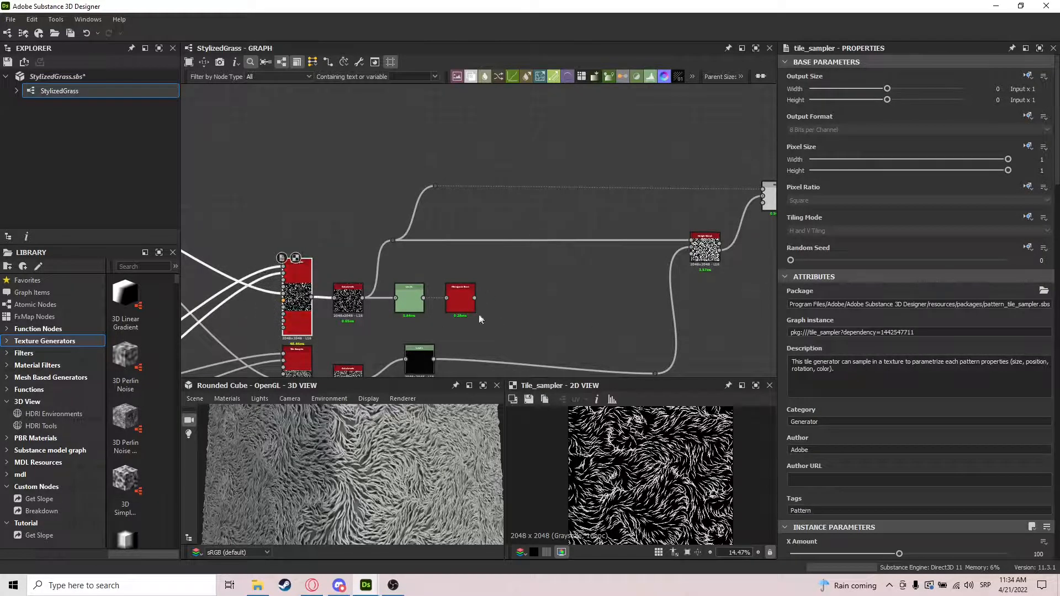
scroll(887, 471, "down", 15)
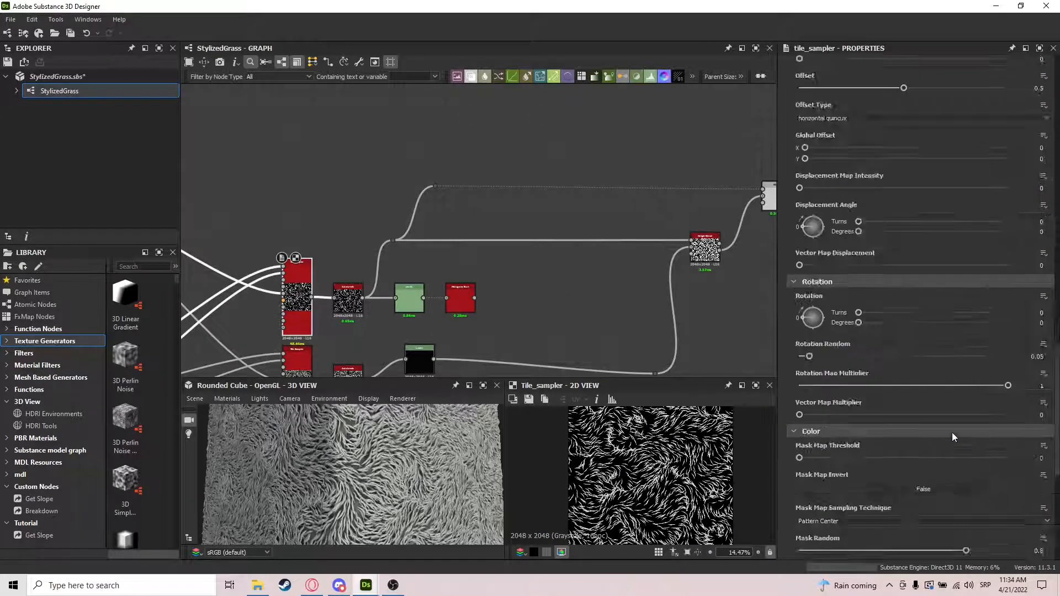
scroll(952, 432, "down", 10)
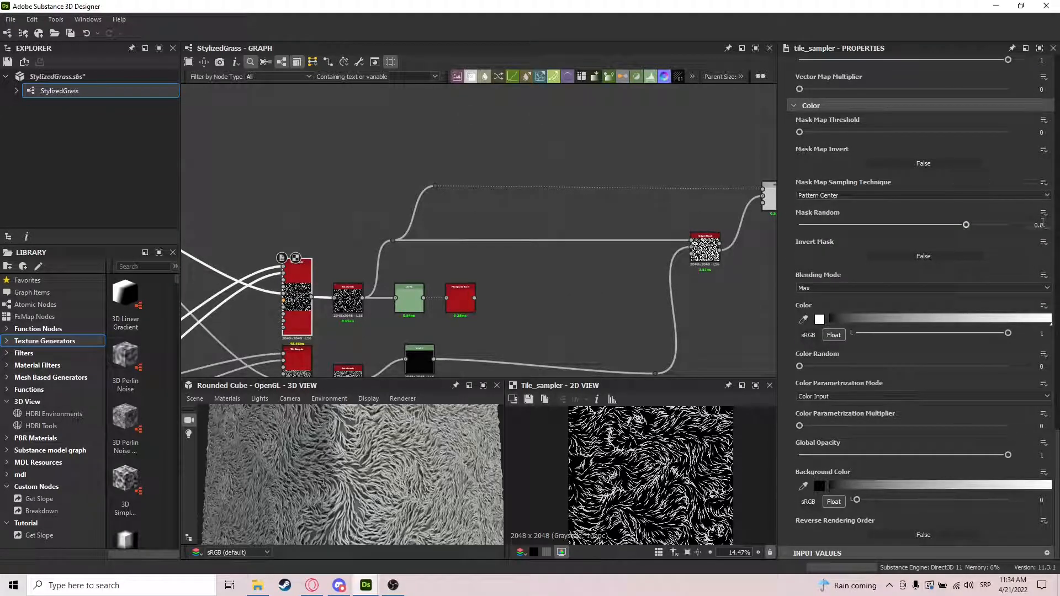
type("5")
key("Return")
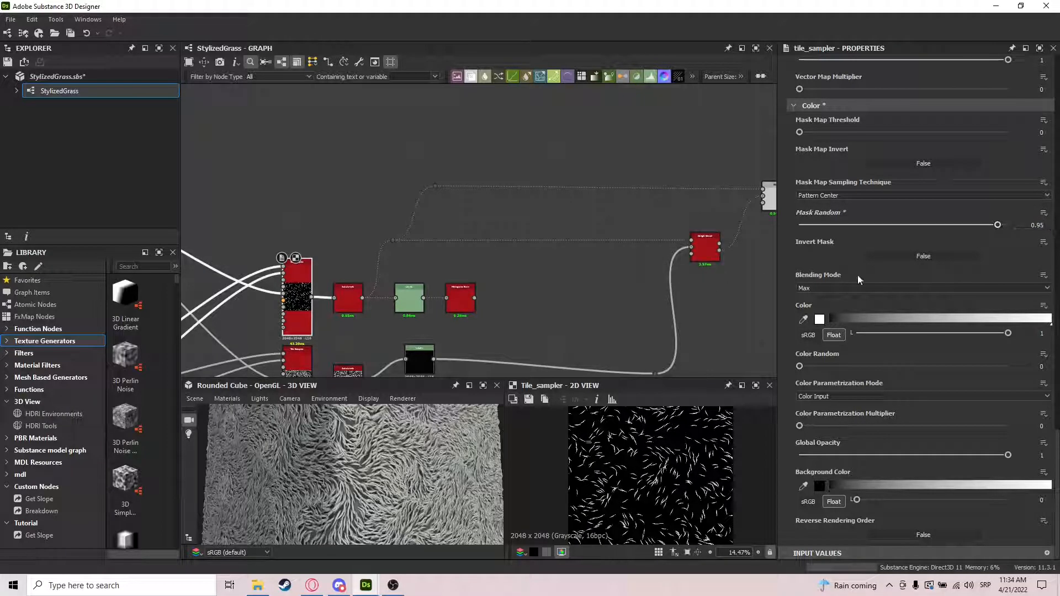
left_click(1045, 223)
key("Return")
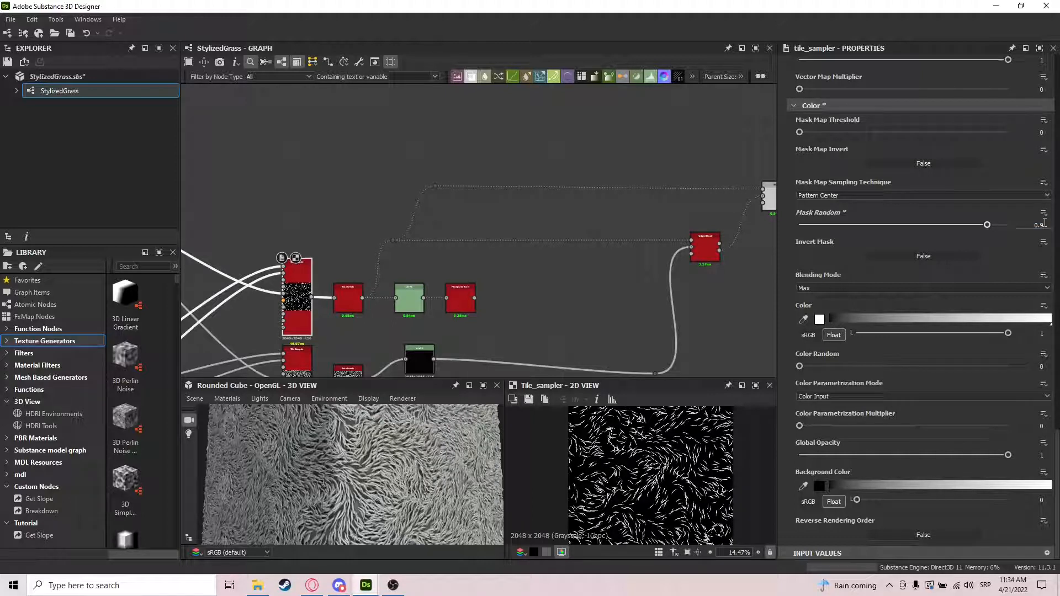
Preview the Height Blend's height mask and blended height outputs
double_click(702, 250)
middle_click_drag(715, 277, 606, 289)
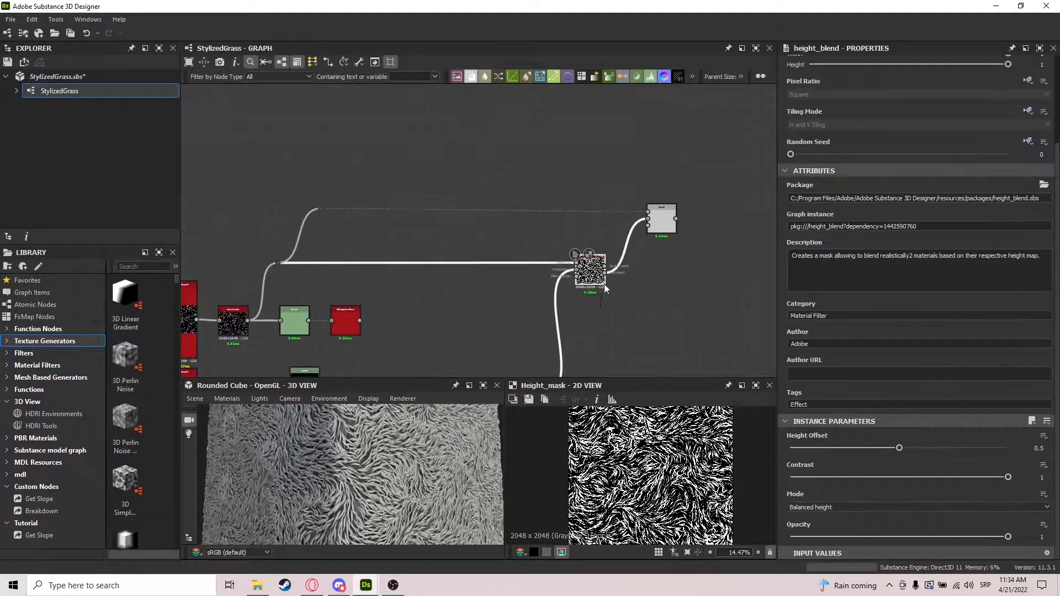
scroll(605, 285, "up", 3)
double_click(604, 254)
double_click(604, 265)
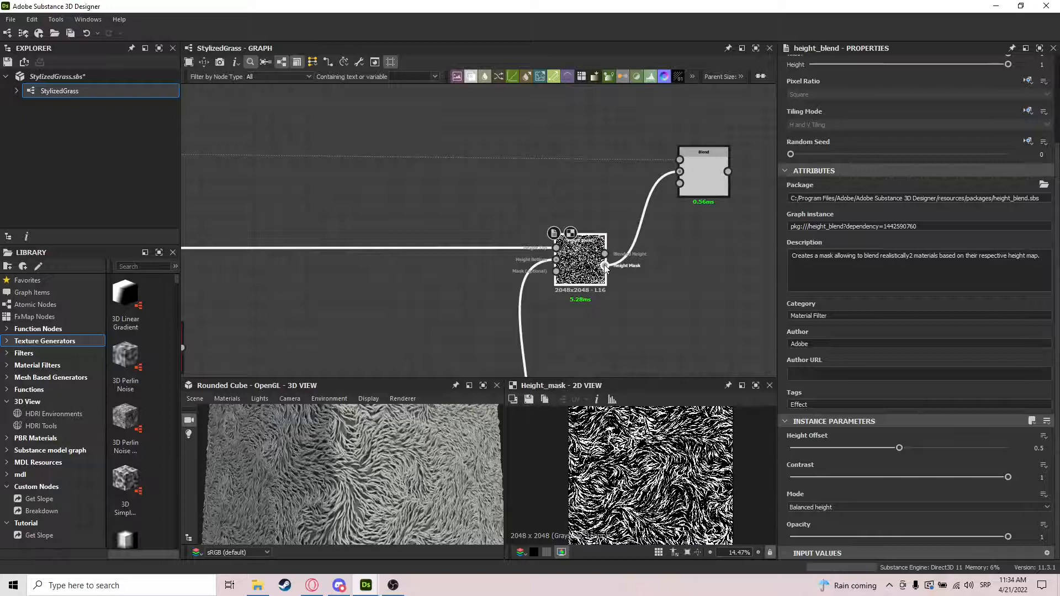
Preview the multiplied Blend's output and examine its grass blades up close
double_click(697, 185)
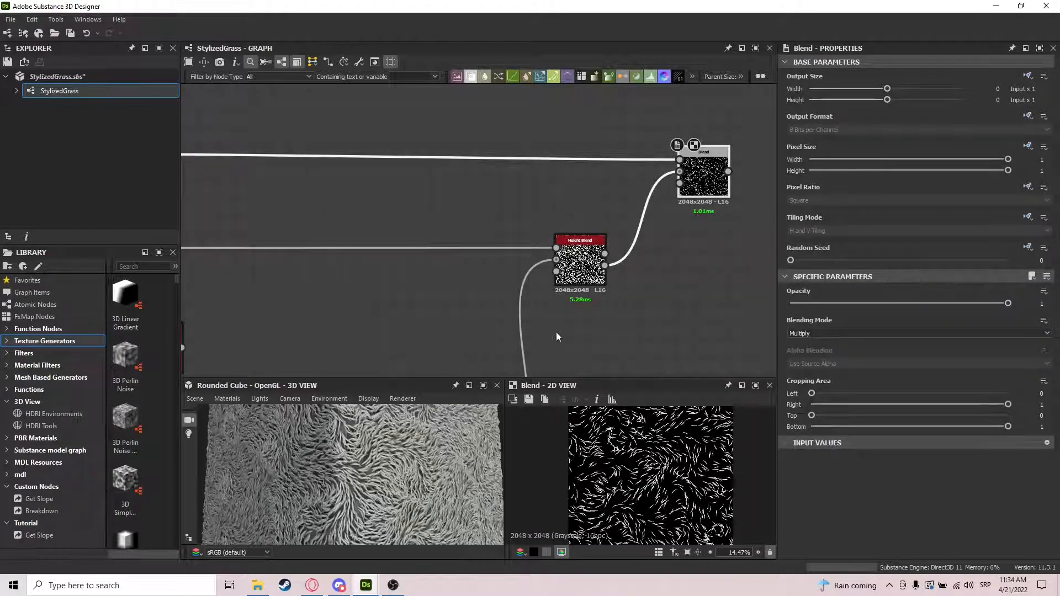
scroll(624, 469, "up", 4)
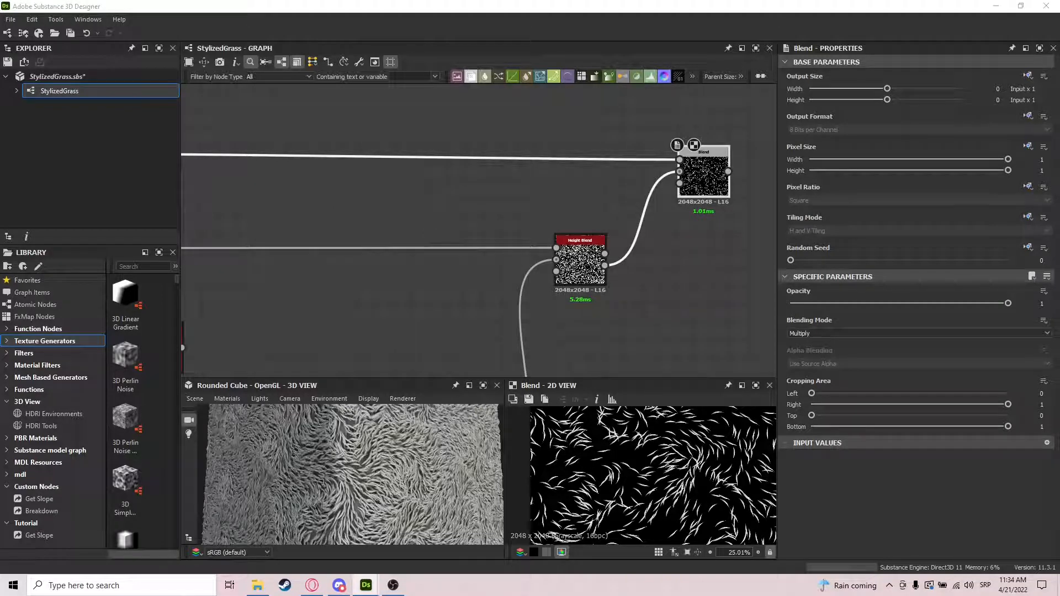
scroll(657, 474, "down", 3)
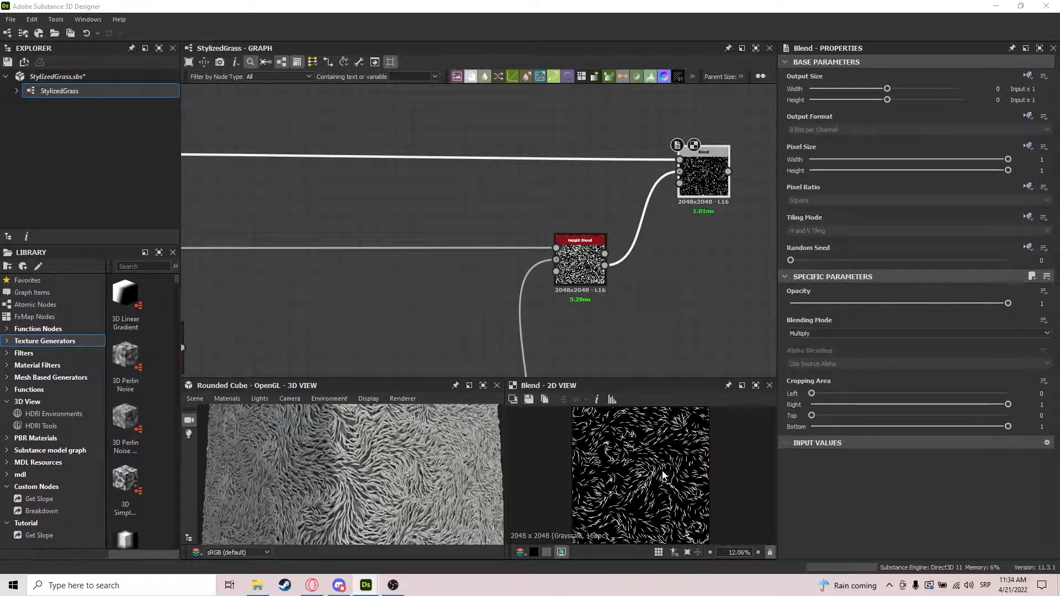
scroll(618, 197, "down", 3)
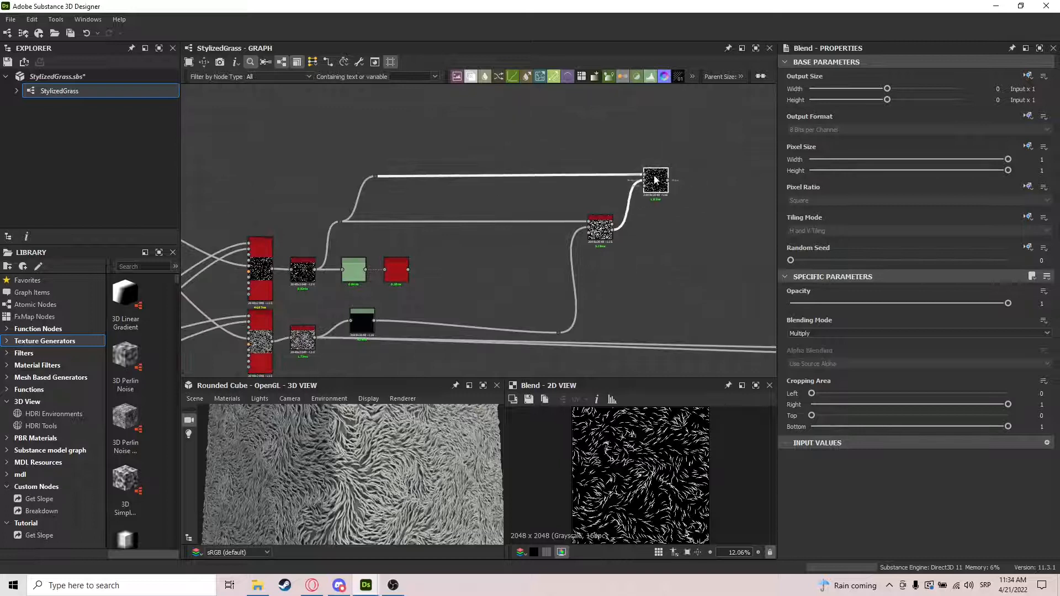
left_click_drag(657, 181, 657, 179)
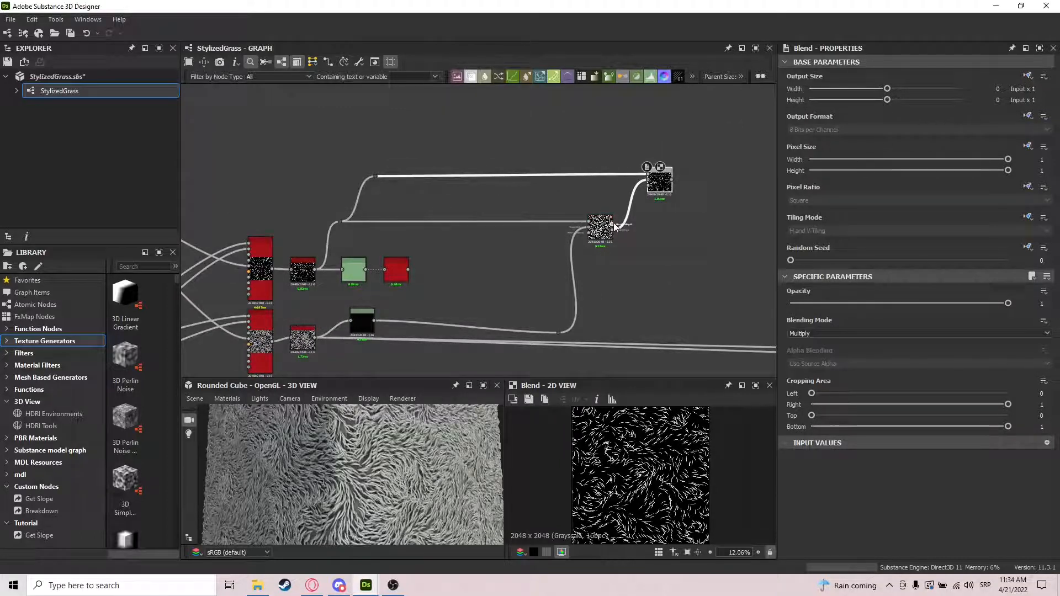
scroll(635, 469, "up", 5)
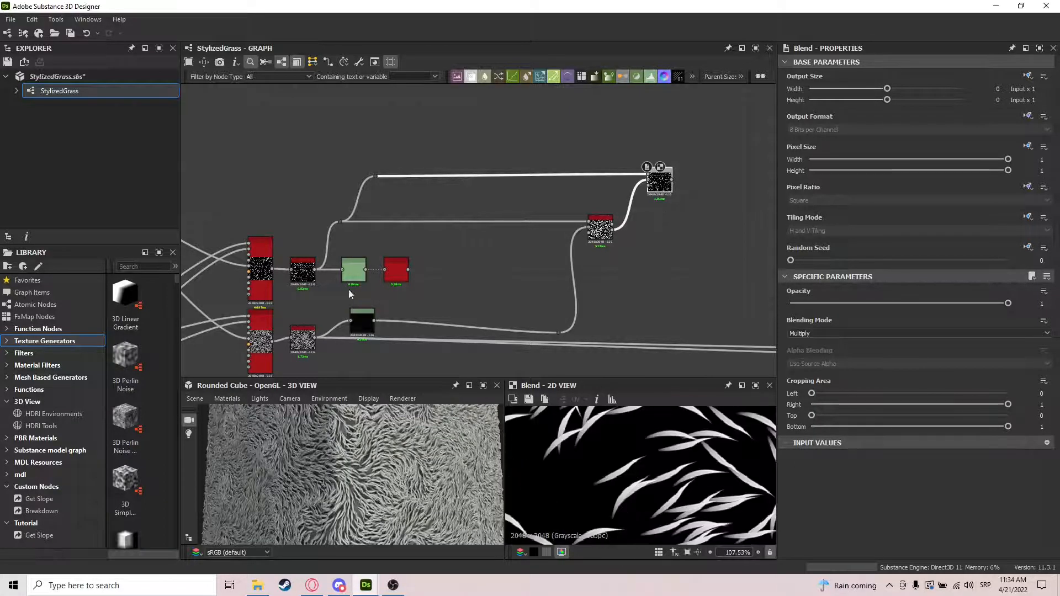
Set the upper Tile Sampler's pattern Scale to 13
scroll(369, 262, "up", 4)
left_click(345, 257)
scroll(932, 408, "down", 5)
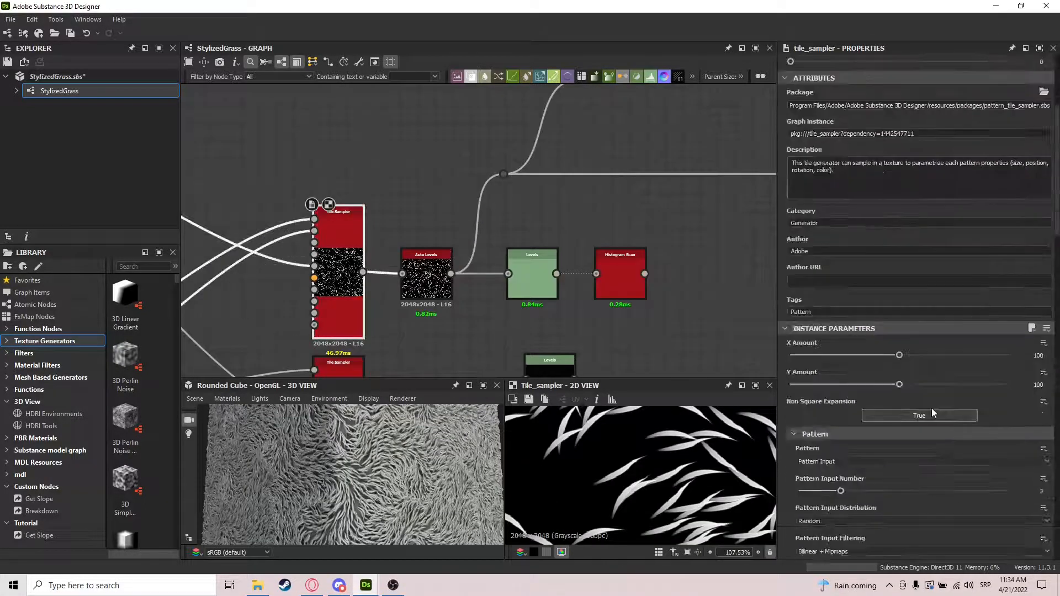
scroll(932, 408, "down", 10)
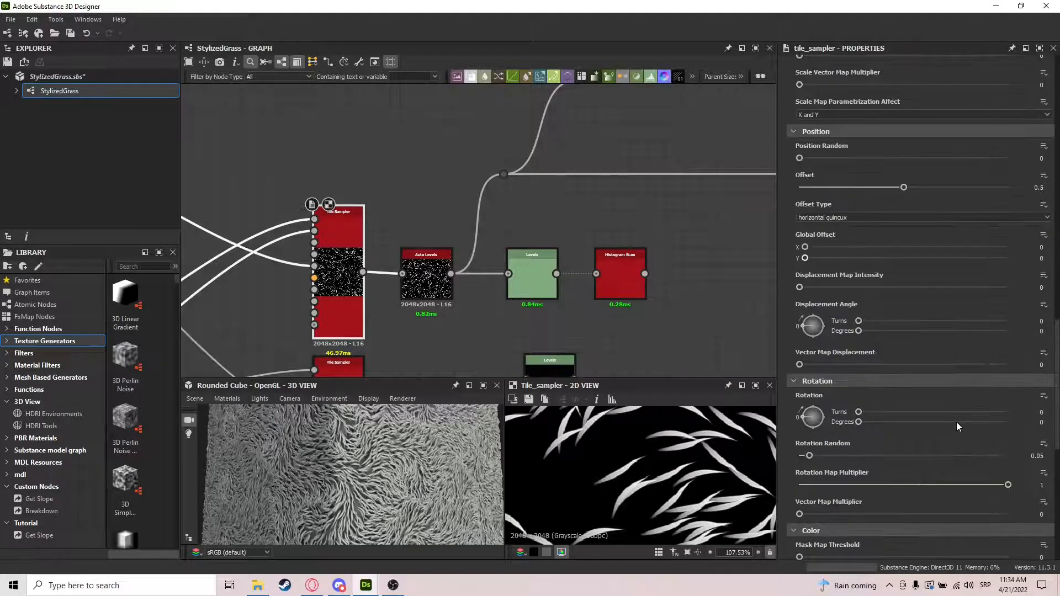
scroll(956, 421, "up", 10)
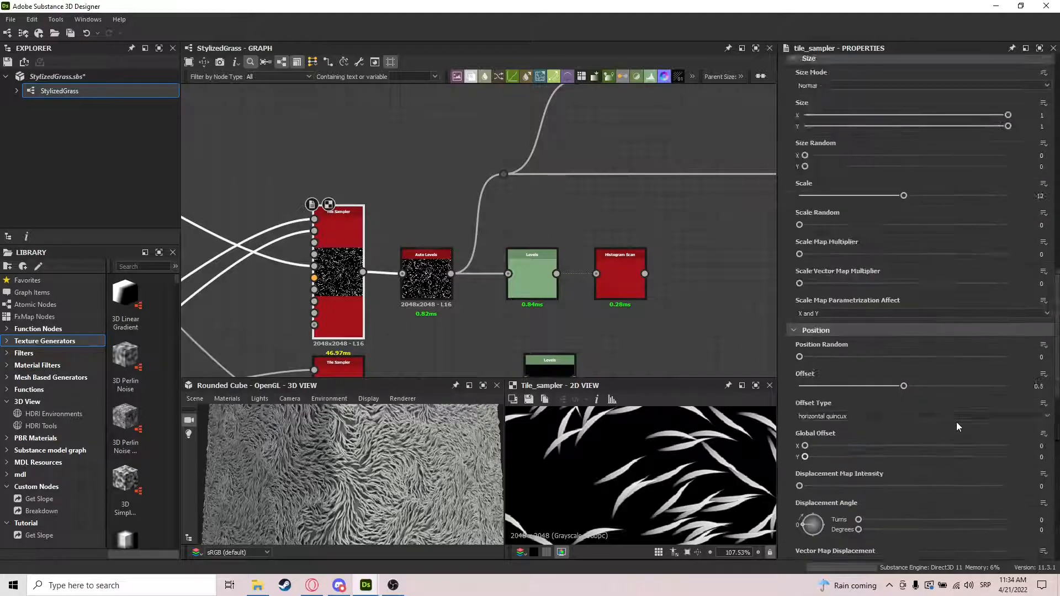
type("13")
key("Return")
Preview the Height Blend mask and the multiplied Blend's output with the rescaled upper blades
middle_click_drag(682, 238, 439, 288)
scroll(439, 289, "down", 3)
double_click(647, 259)
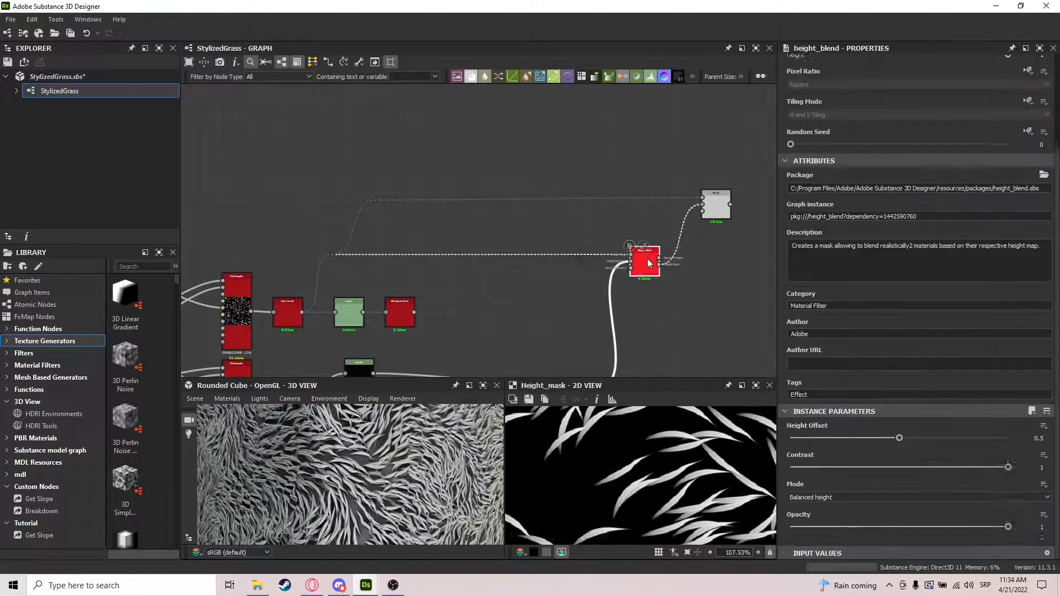
double_click(716, 209)
scroll(687, 504, "down", 4)
scroll(686, 504, "down", 5)
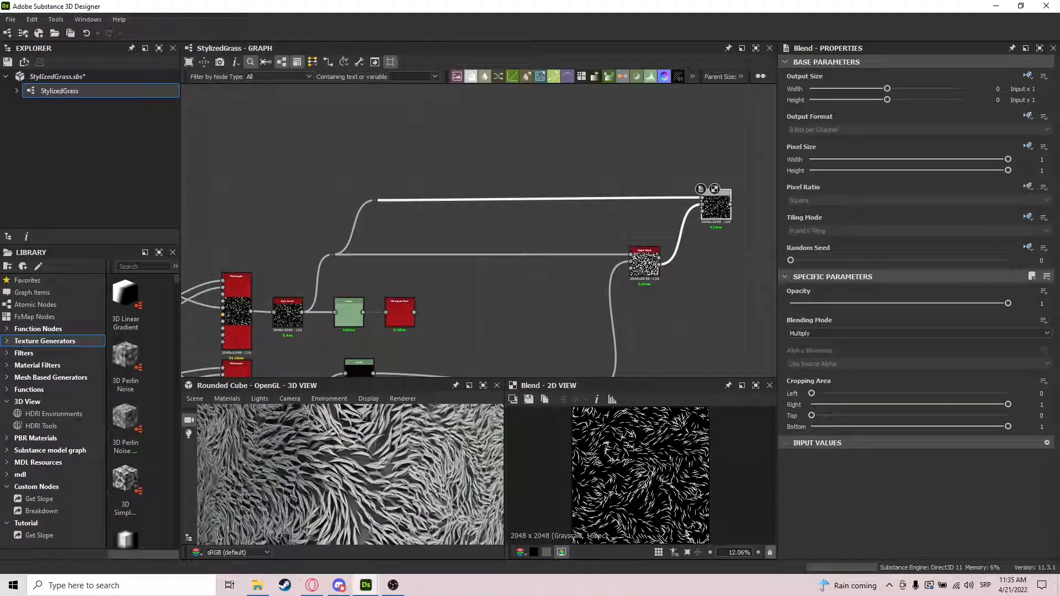
Enlarge the grass blades in both Transformation 2D nodes, with offsets of about X -0.095, Y 0.401 for the upper and X -0.210, Y 0.407 for the lower
scroll(329, 293, "down", 6)
middle_click_drag(328, 366, 516, 268)
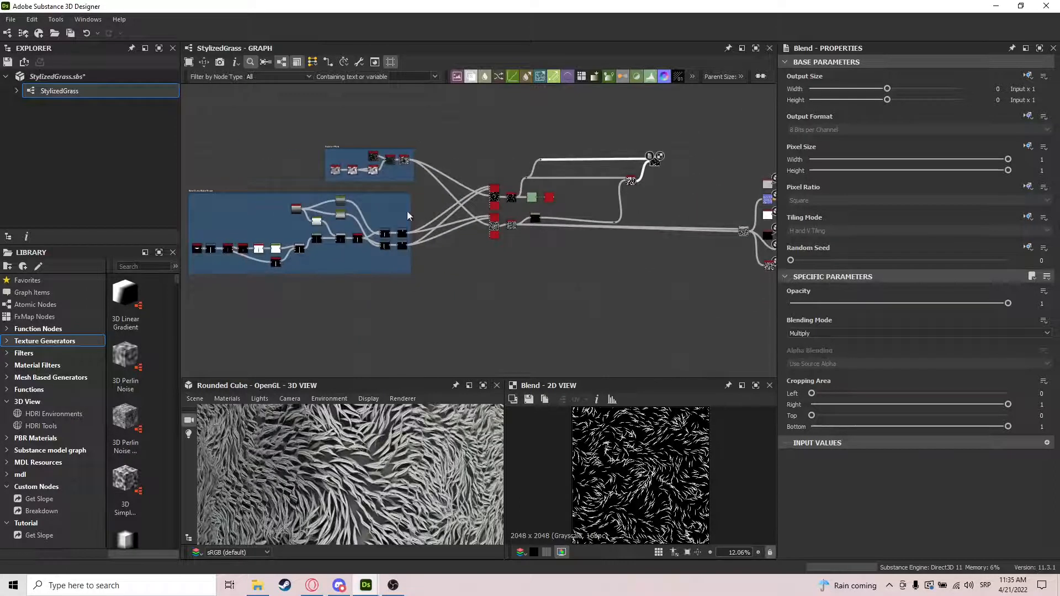
scroll(402, 218, "up", 7)
left_click(400, 265)
scroll(682, 458, "down", 2)
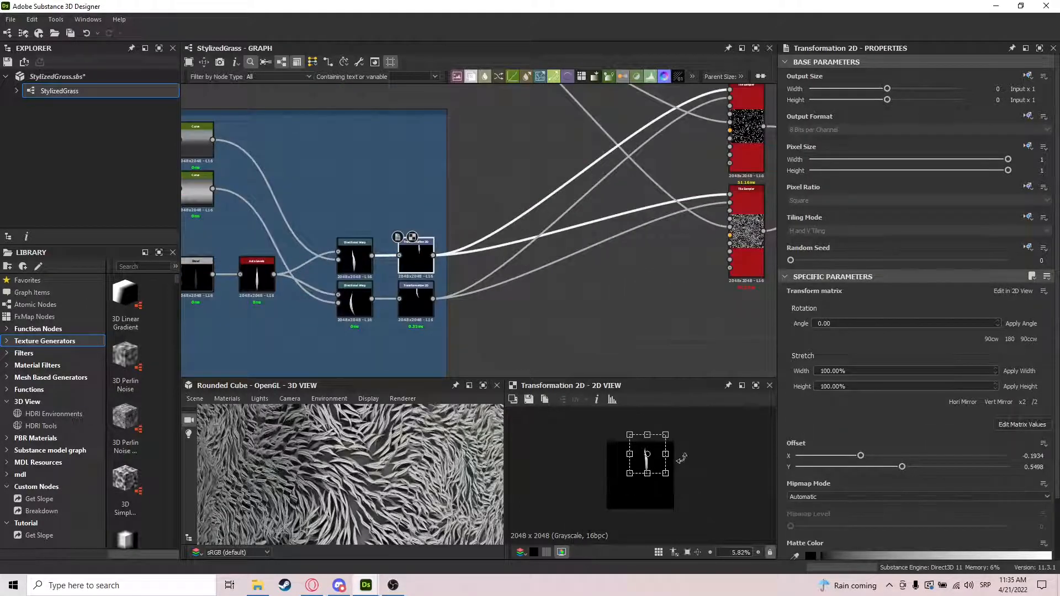
left_click_drag(656, 468, 625, 479)
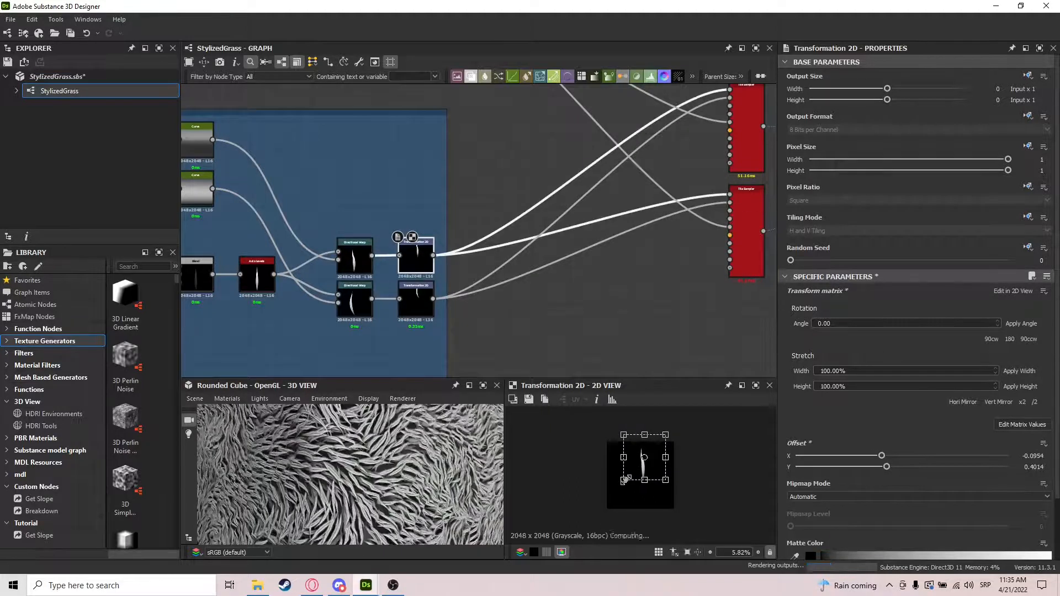
left_click(416, 303)
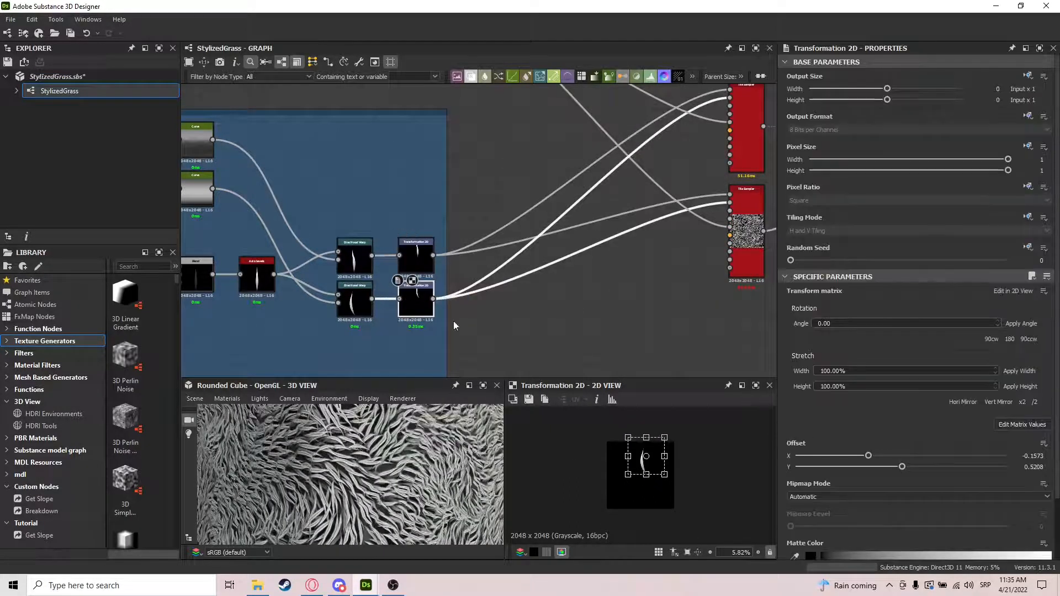
left_click_drag(627, 474, 657, 466, "shift")
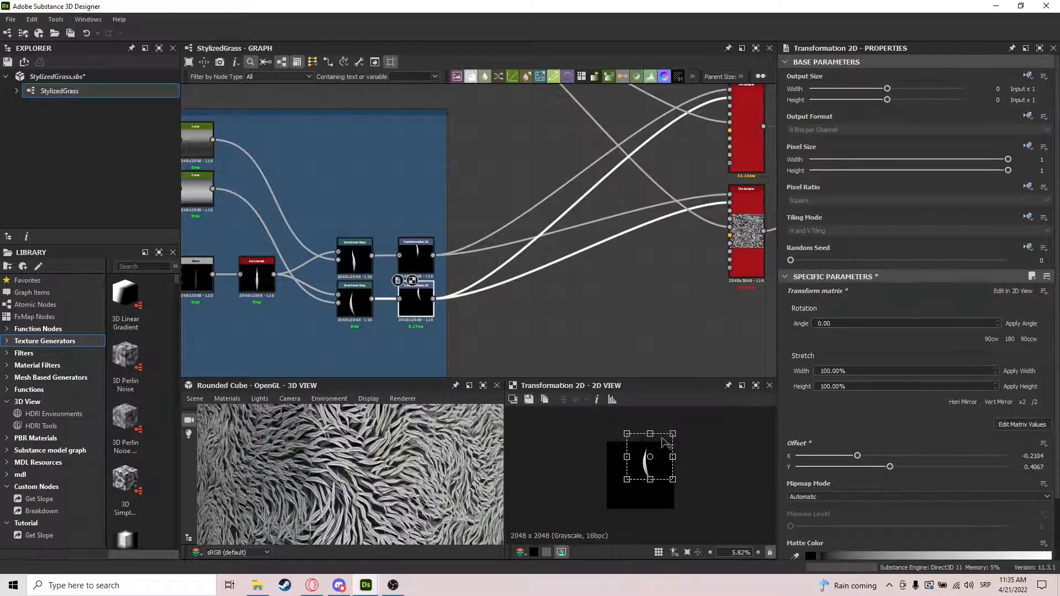
Compare the outputs of the upper Auto Levels, the upper Tile Sampler and the multiplied Blend after enlarging the blades
scroll(591, 300, "down", 4)
middle_click_drag(686, 278, 533, 281)
scroll(561, 269, "up", 5)
left_click(671, 176)
scroll(599, 235, "down", 3)
middle_click_drag(599, 234, 567, 249)
left_click(325, 301)
scroll(638, 476, "up", 8)
scroll(638, 476, "down", 5)
double_click(685, 204)
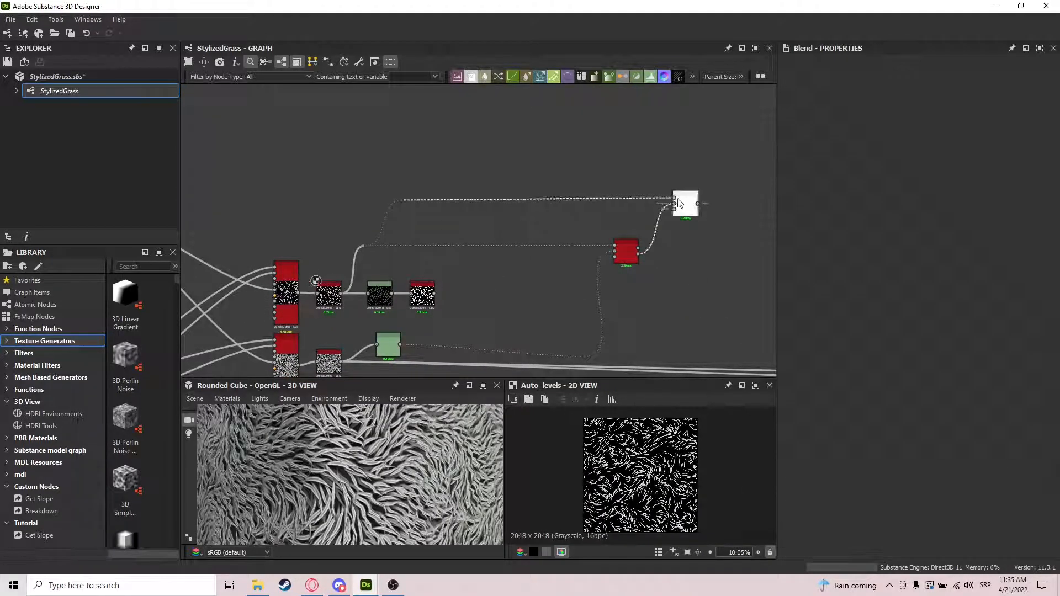
left_click(283, 283)
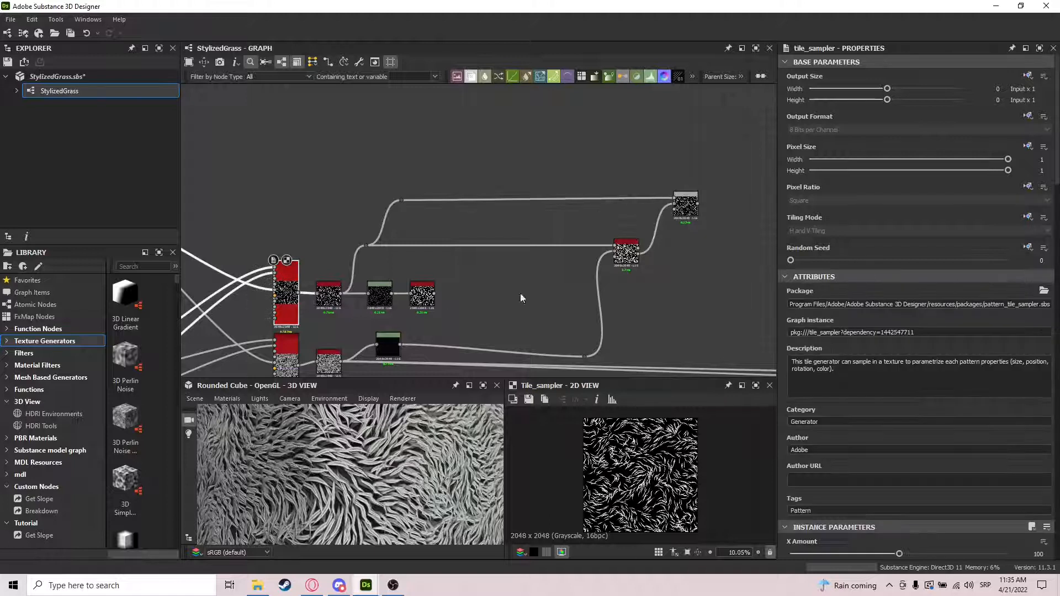
left_click(686, 207)
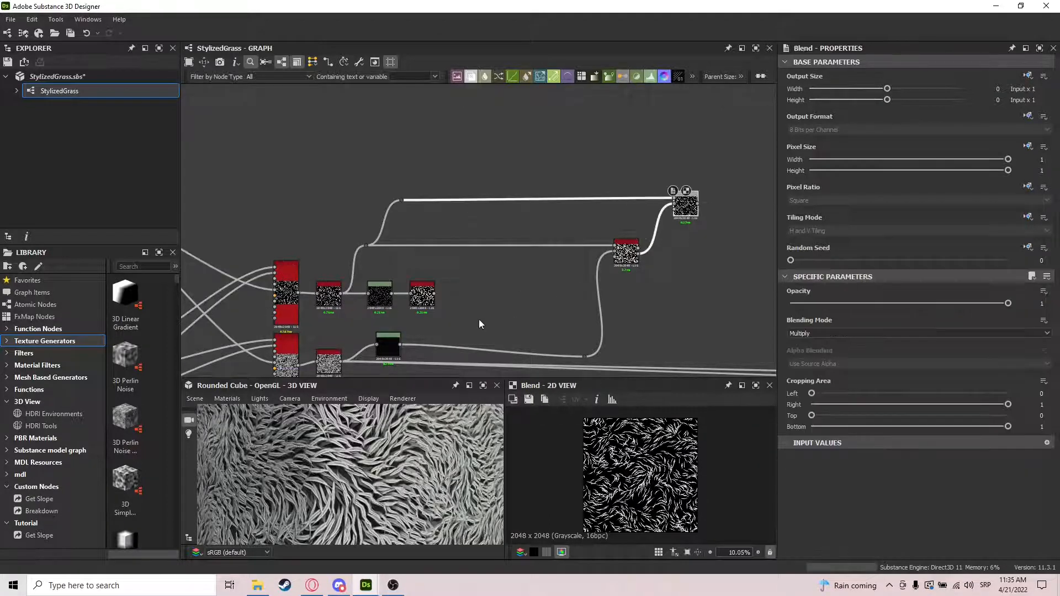
Move the lower Tile Sampler down, away from the upper one, and examine its dense grass pattern
middle_click_drag(440, 295, 664, 256)
scroll(664, 257, "down", 4)
scroll(615, 257, "up", 4)
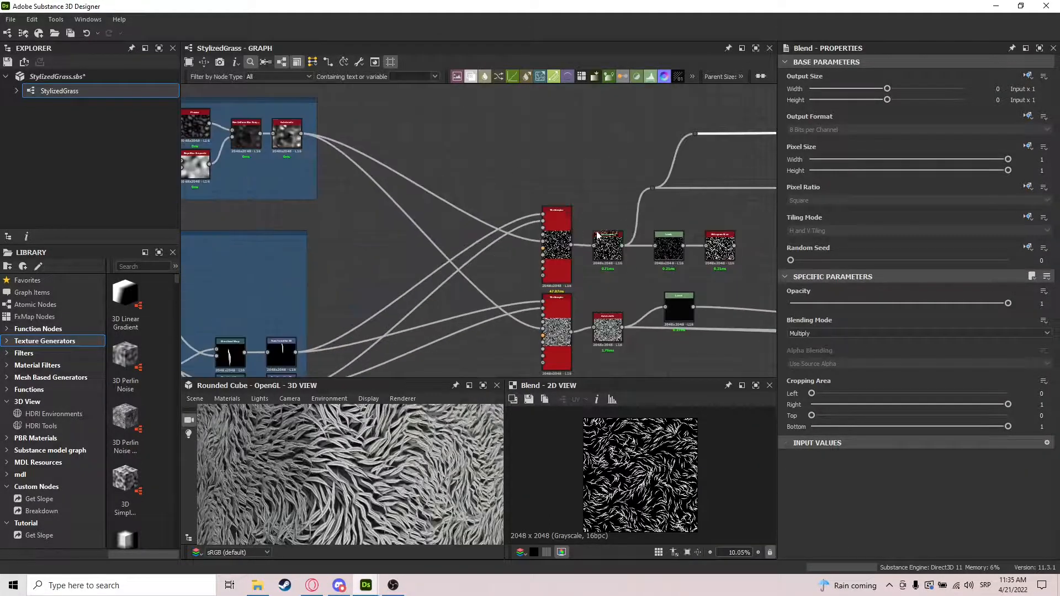
left_click(557, 243)
double_click(564, 331)
middle_click_drag(670, 319, 653, 325)
scroll(640, 475, "up", 6)
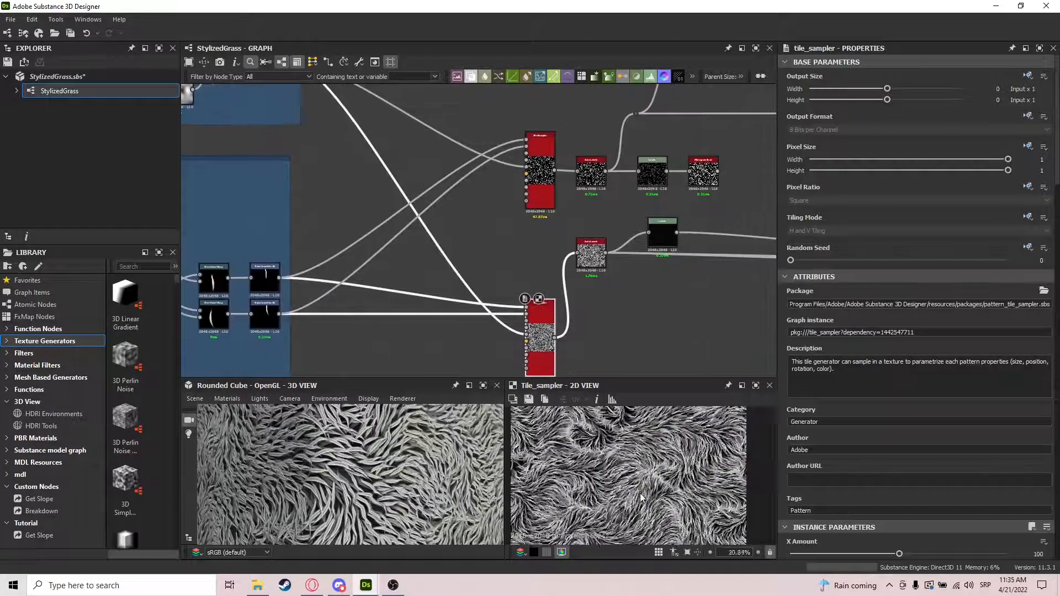
scroll(631, 472, "down", 8)
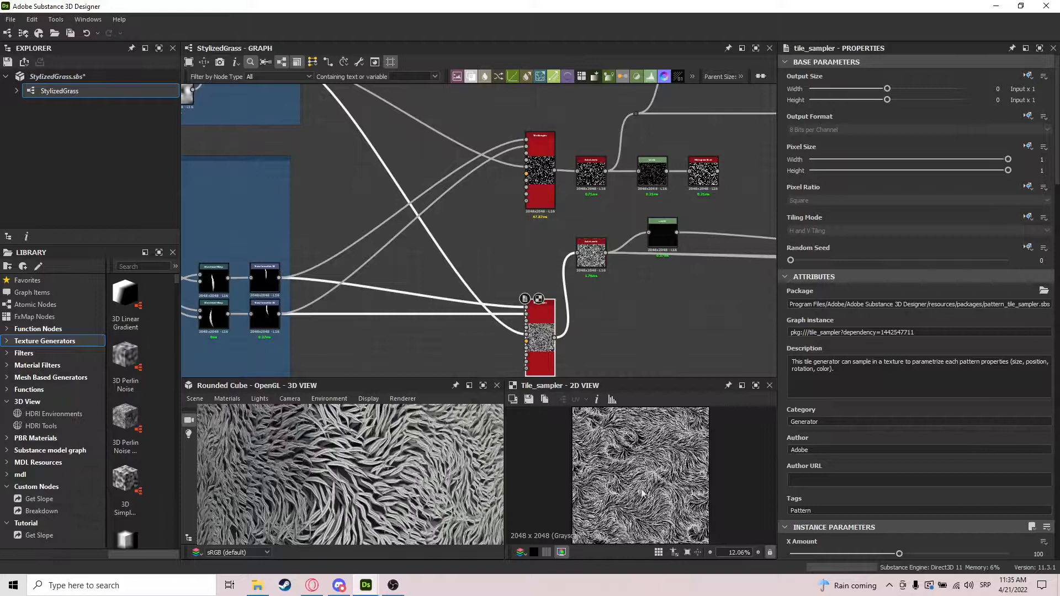
Preview the upper Tile Sampler and examine its sparse grass blades up close
middle_click_drag(675, 281, 613, 335)
double_click(474, 243)
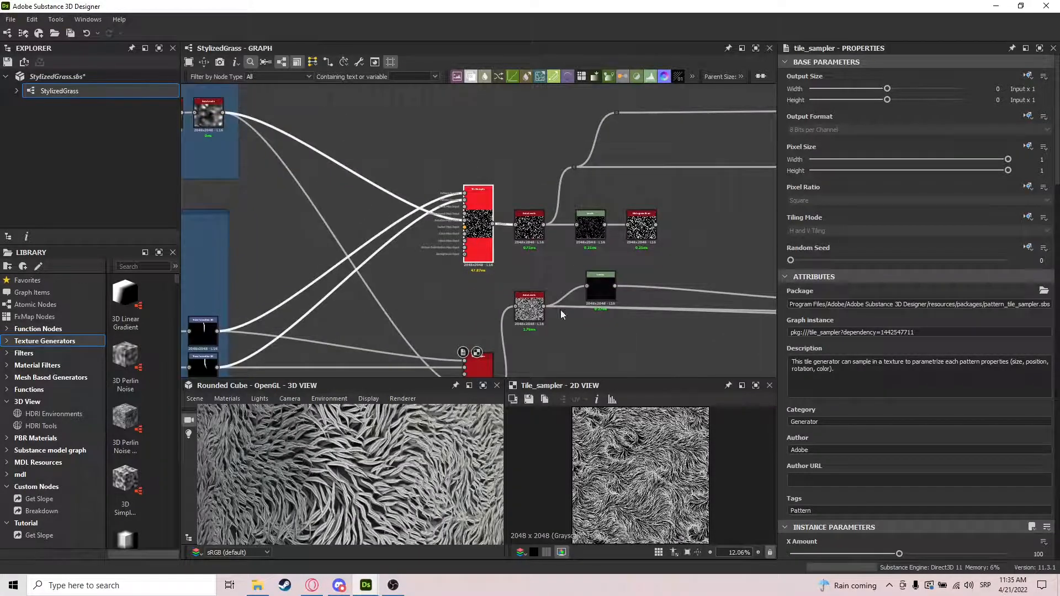
scroll(639, 445, "up", 5)
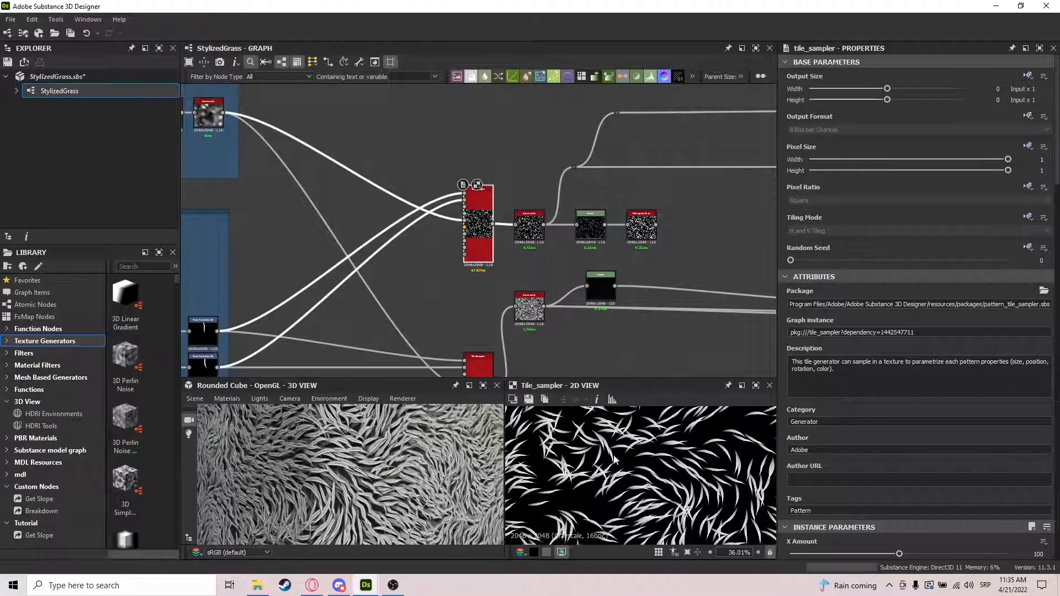
Enlarge the blades further in both Transformation 2D nodes, with offsets X -0.1291, Y 0.396 for the upper and X -0.2193, Y 0.3859 for the lower
middle_click_drag(510, 312, 714, 354)
left_click(352, 191)
scroll(917, 424, "down", 1)
scroll(693, 481, "down", 5)
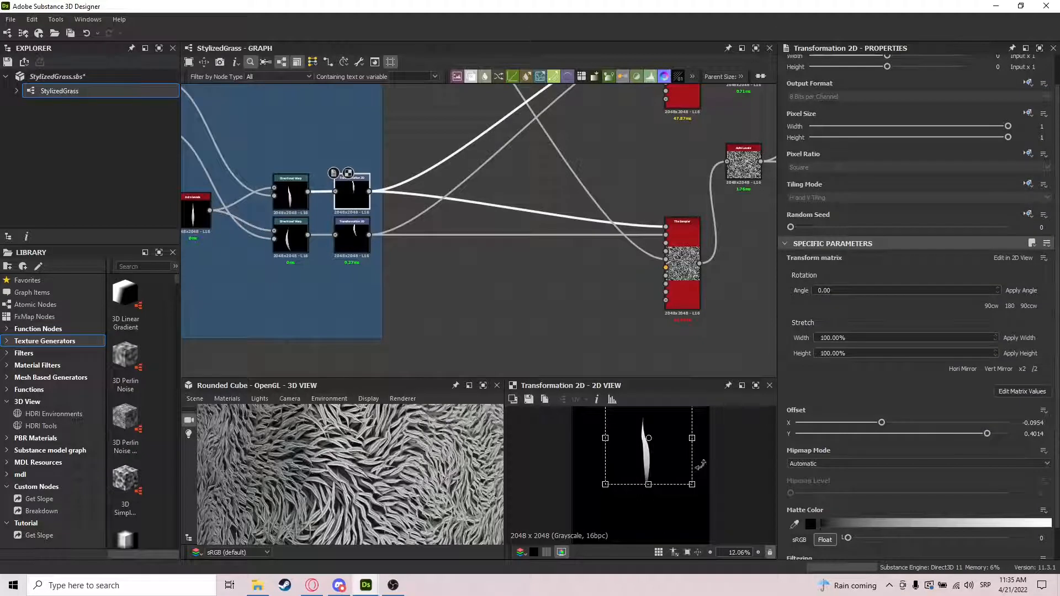
left_click_drag(671, 458, 621, 482)
left_click(359, 239)
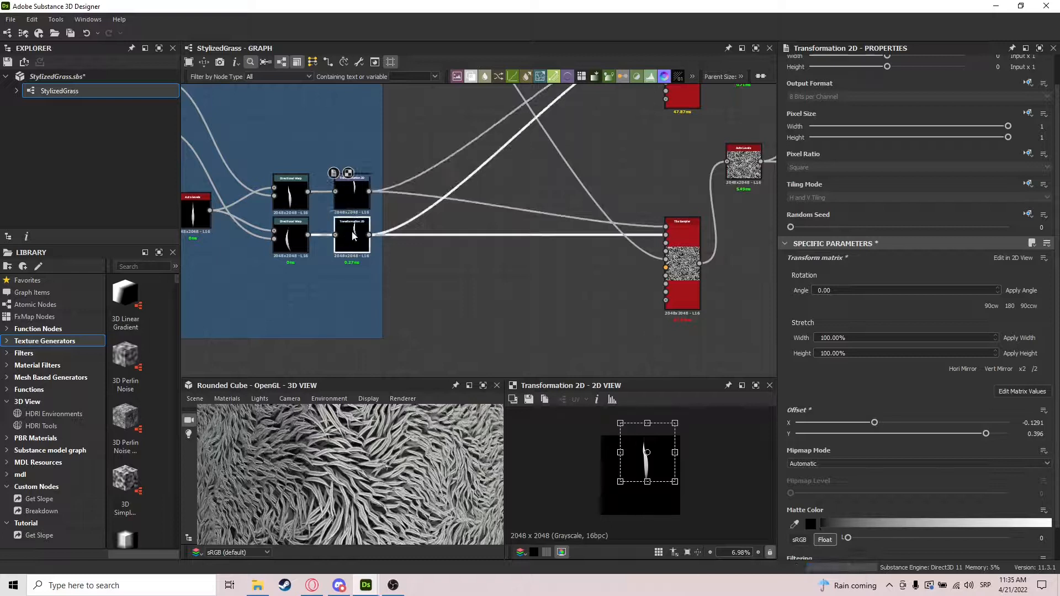
left_click_drag(643, 470, 642, 468)
Compare the outputs of the upper Auto Levels, the Histogram Scan and the multiplied Blend with the resized blades
middle_click_drag(630, 242, 435, 350)
left_click(549, 172)
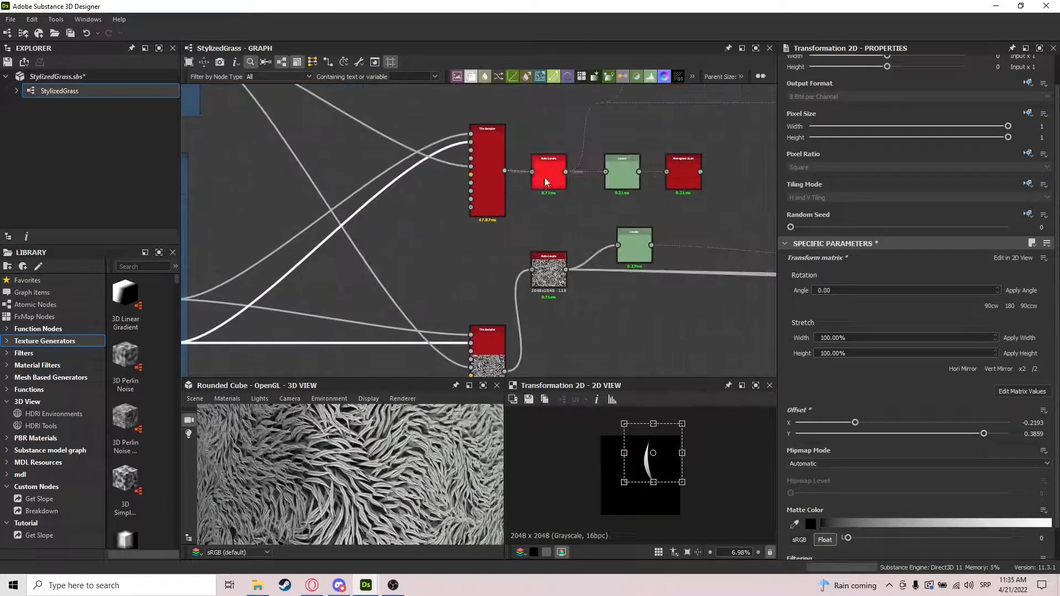
scroll(648, 496, "down", 4)
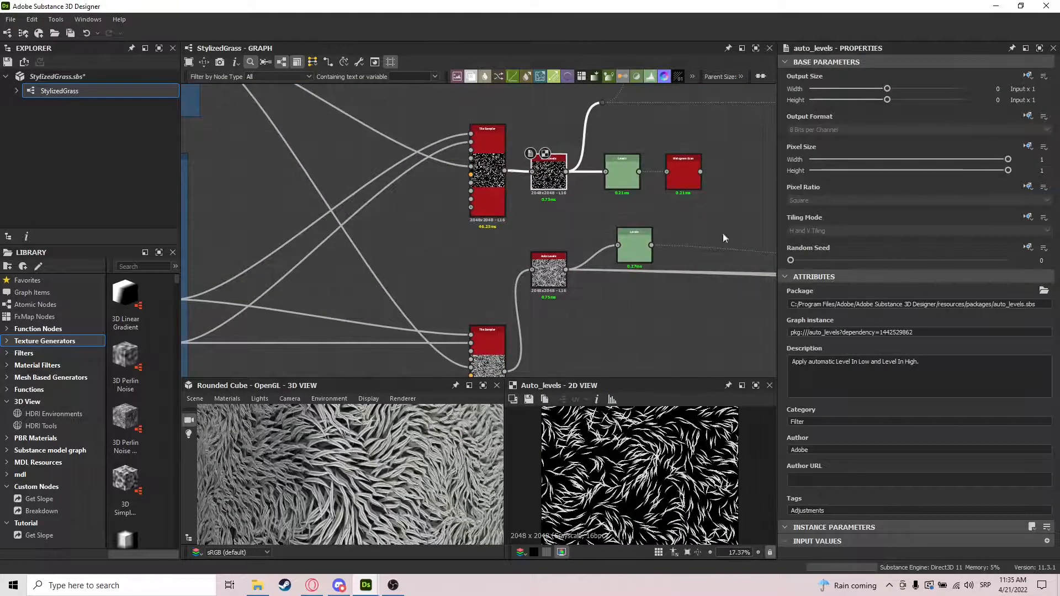
scroll(723, 233, "down", 3)
left_click(678, 254)
double_click(594, 241)
middle_click_drag(717, 209, 632, 234)
double_click(691, 204)
scroll(642, 480, "up", 5)
scroll(643, 480, "up", 4)
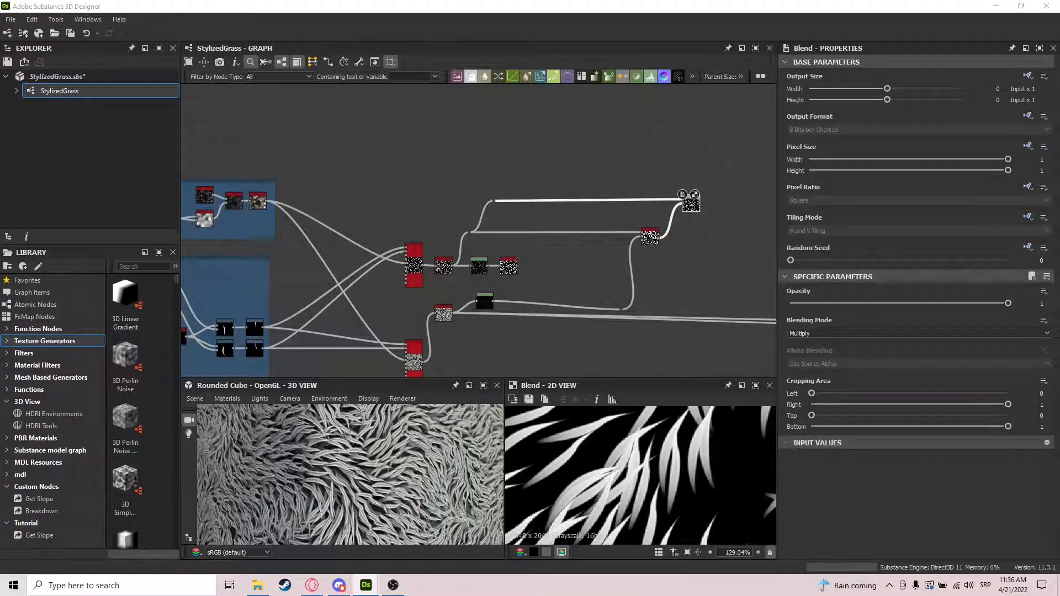
Add a Gradient Map after the multiplied Blend and pick an olive-green gradient for it from a grass reference
key("f")
left_click_drag(518, 230, 592, 170)
key("Return")
left_click(1020, 403)
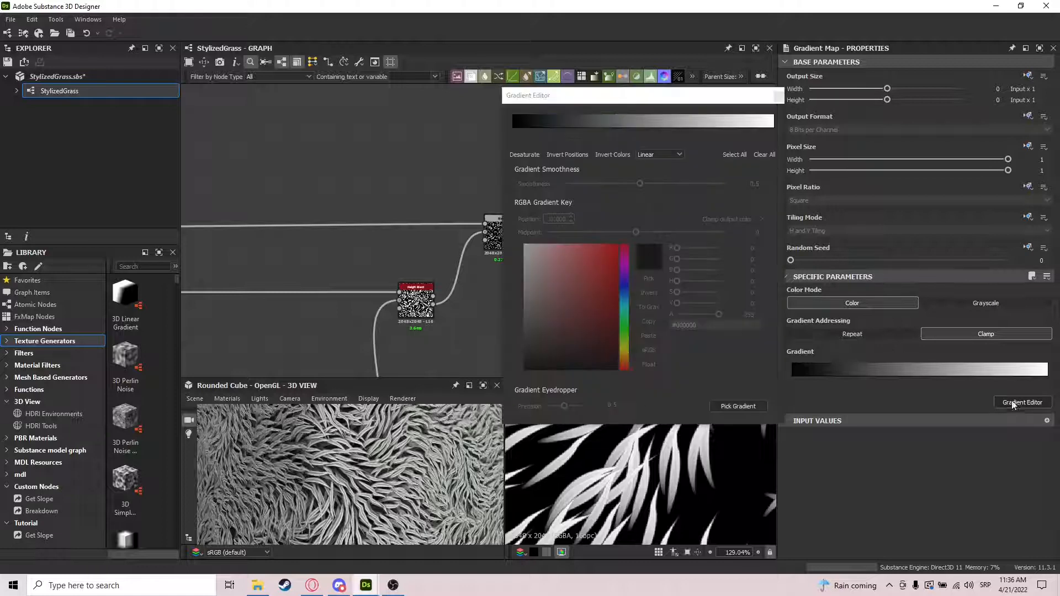
left_click(713, 406)
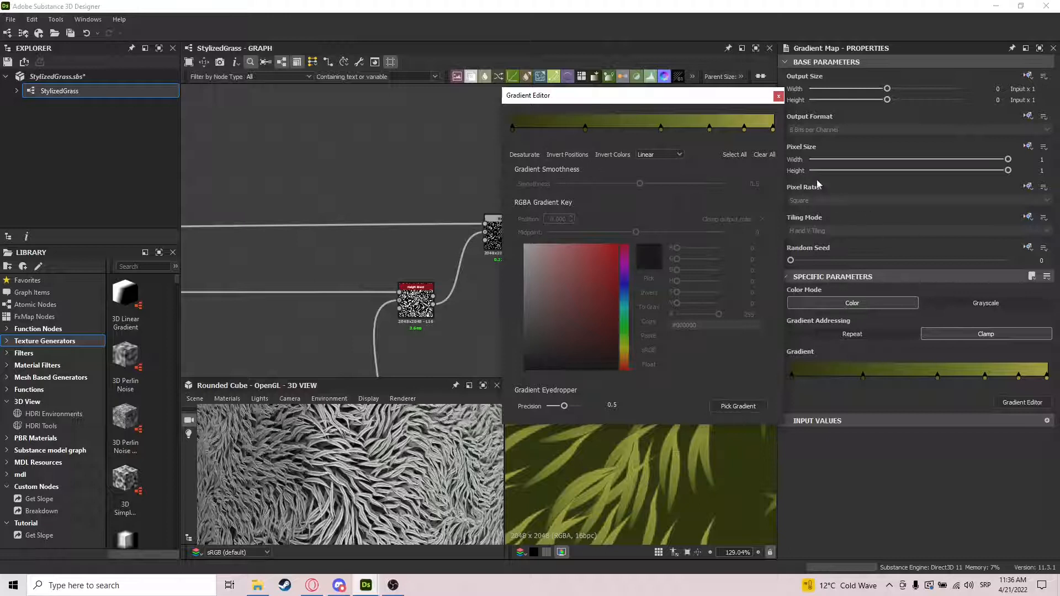
left_click(778, 96)
middle_click_drag(644, 202, 616, 211)
scroll(617, 498, "down", 12)
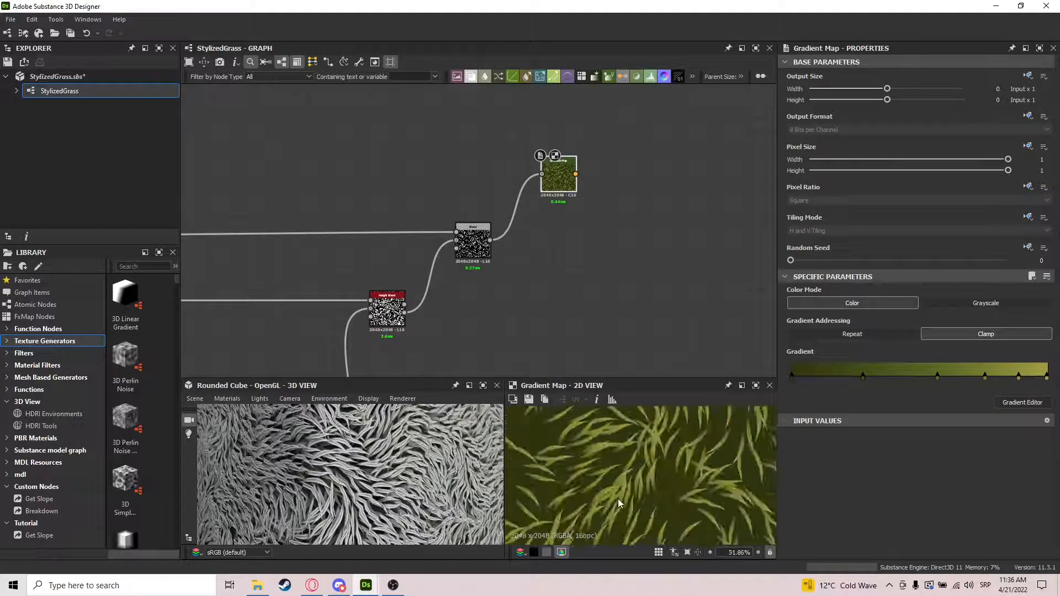
scroll(623, 489, "up", 5)
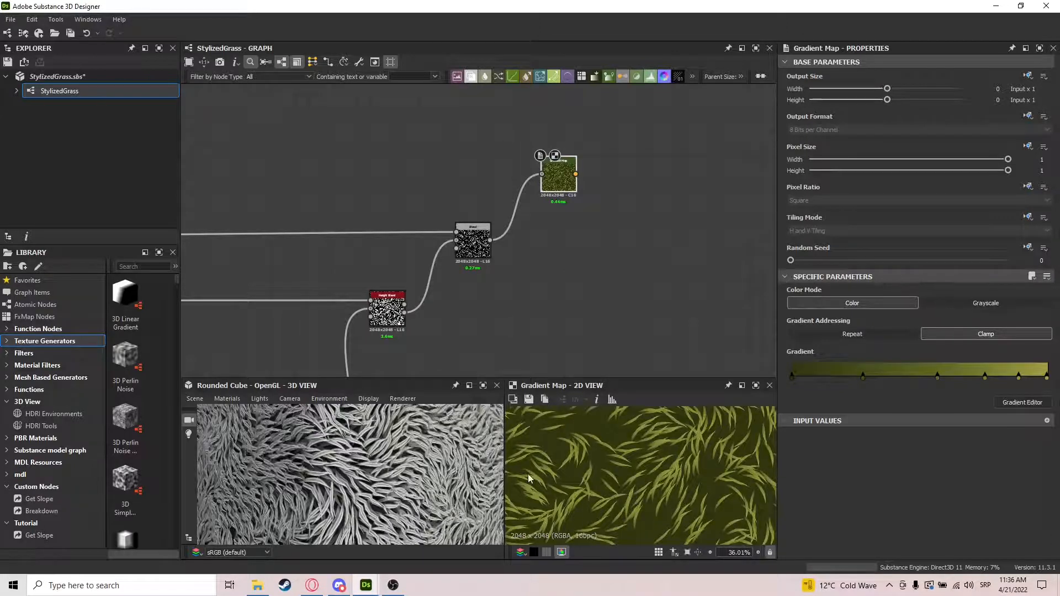
scroll(565, 466, "up", 10)
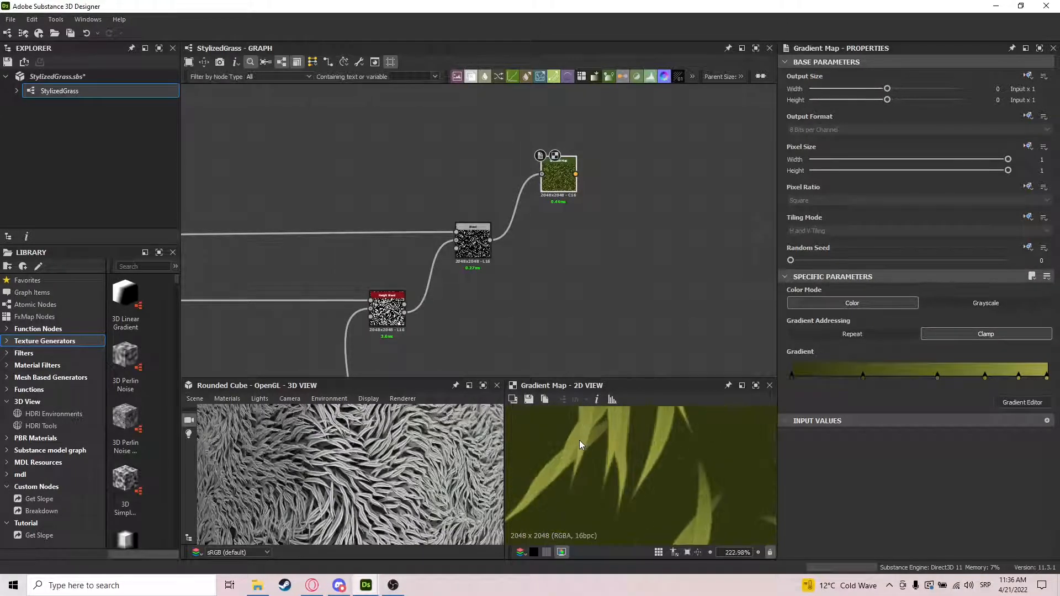
scroll(578, 440, "down", 10)
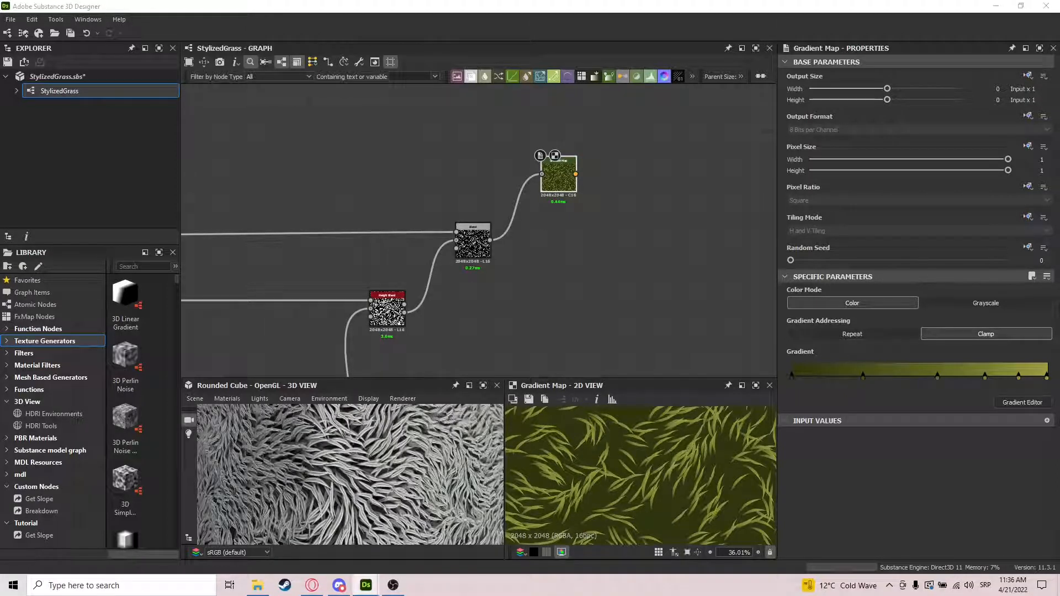
Add a Blend node fed by the Gradient Map and align the Gradient Map with the multiplied Blend
left_click_drag(575, 174, 665, 287)
left_click(667, 247)
left_click_drag(550, 188, 542, 237)
left_click(552, 212)
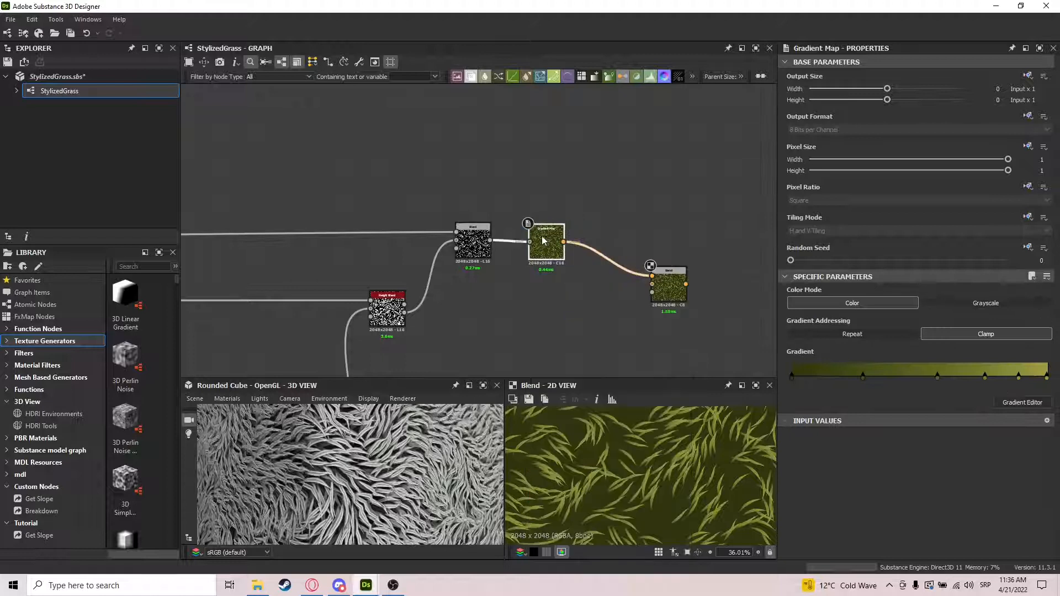
Move the lower Tile Sampler up beneath the upper one and preview the lower Auto Levels output
scroll(444, 356, "down", 7)
middle_click_drag(444, 357, 544, 274)
scroll(418, 286, "up", 4)
middle_click_drag(636, 335, 453, 307)
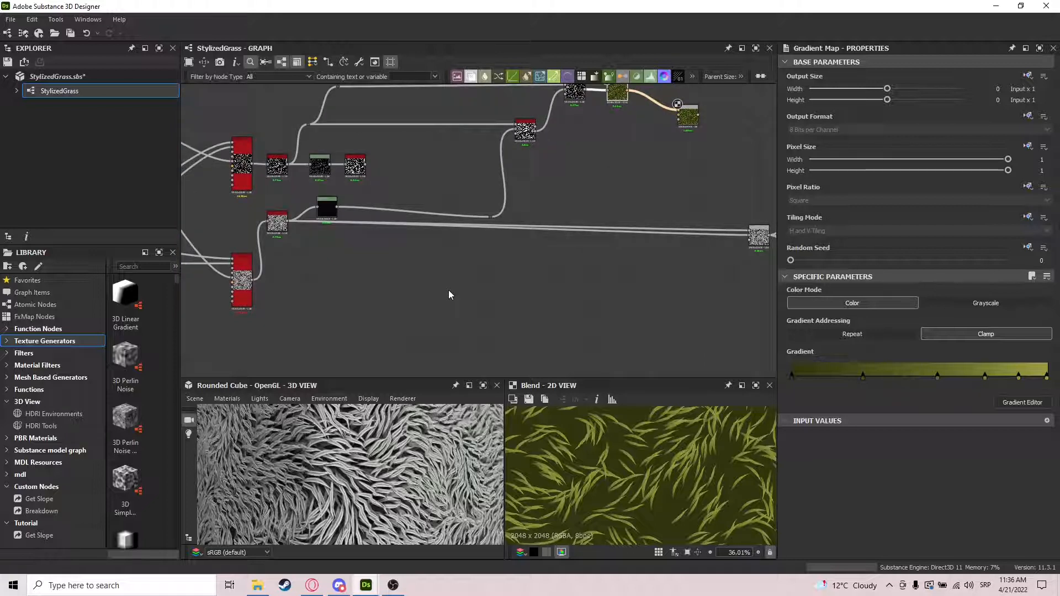
middle_click_drag(278, 224, 401, 265)
left_click_drag(364, 308, 364, 258)
scroll(401, 264, "up", 2)
left_click(402, 265)
scroll(508, 315, "up", 3)
middle_click_drag(508, 310, 431, 291)
Route the lower Auto Levels output through two dot nodes into a new Gradient Map and open its Gradient Editor
left_click(266, 231)
left_click(291, 279, "alt")
scroll(294, 280, "down", 3)
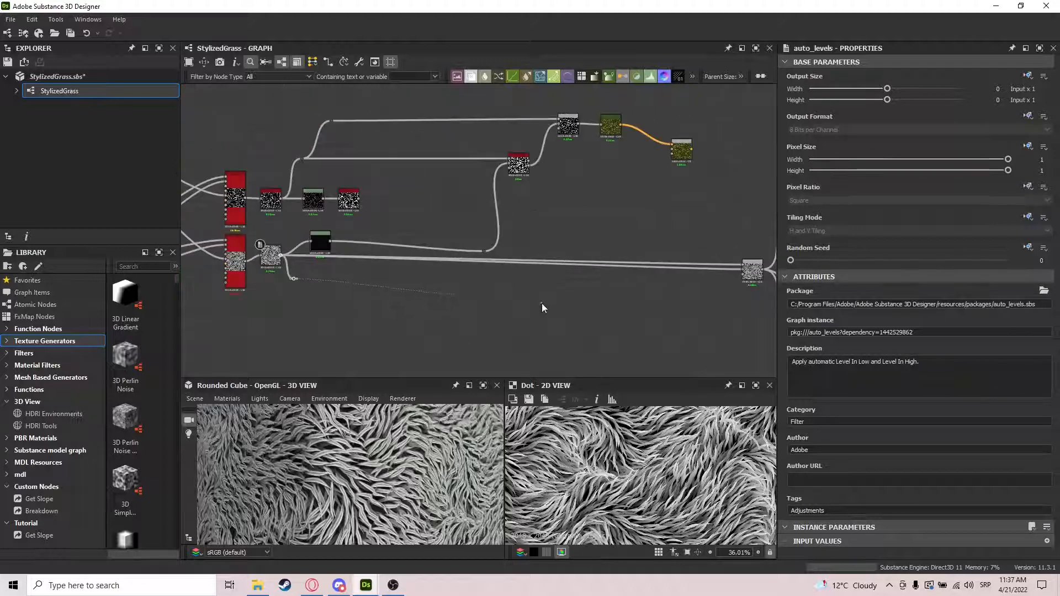
left_click(568, 283, "alt")
left_click(597, 211)
type("gra")
key("Return")
scroll(592, 197, "up", 1)
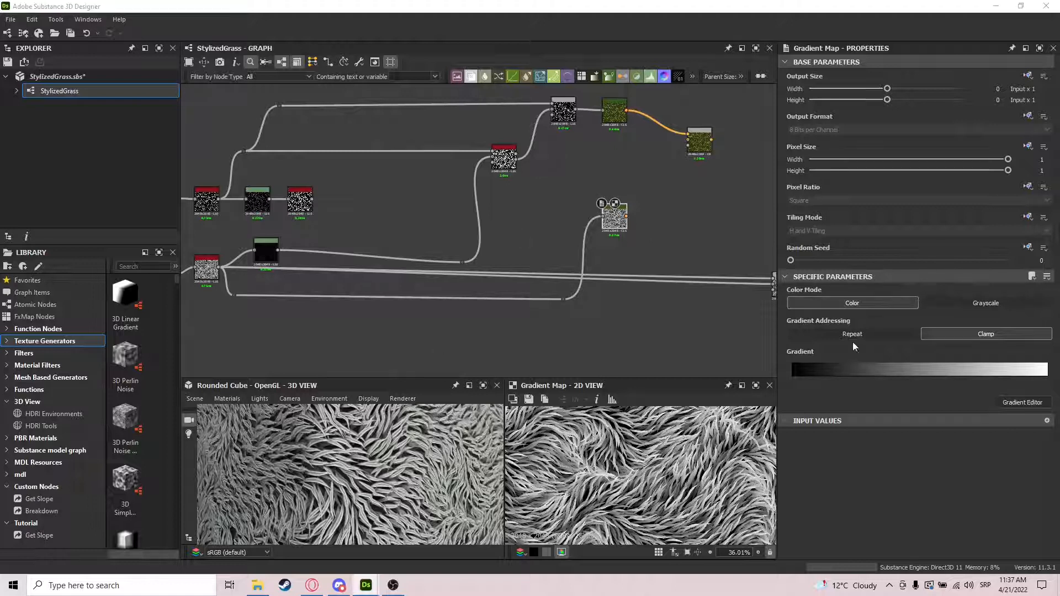
left_click(1006, 404)
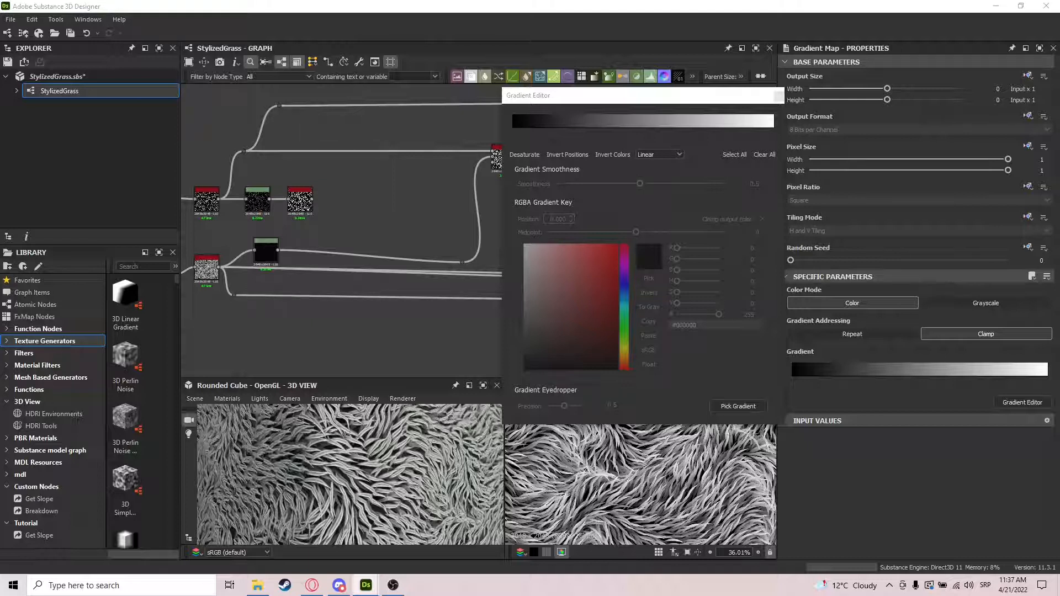
left_click_drag(744, 98, 425, 99)
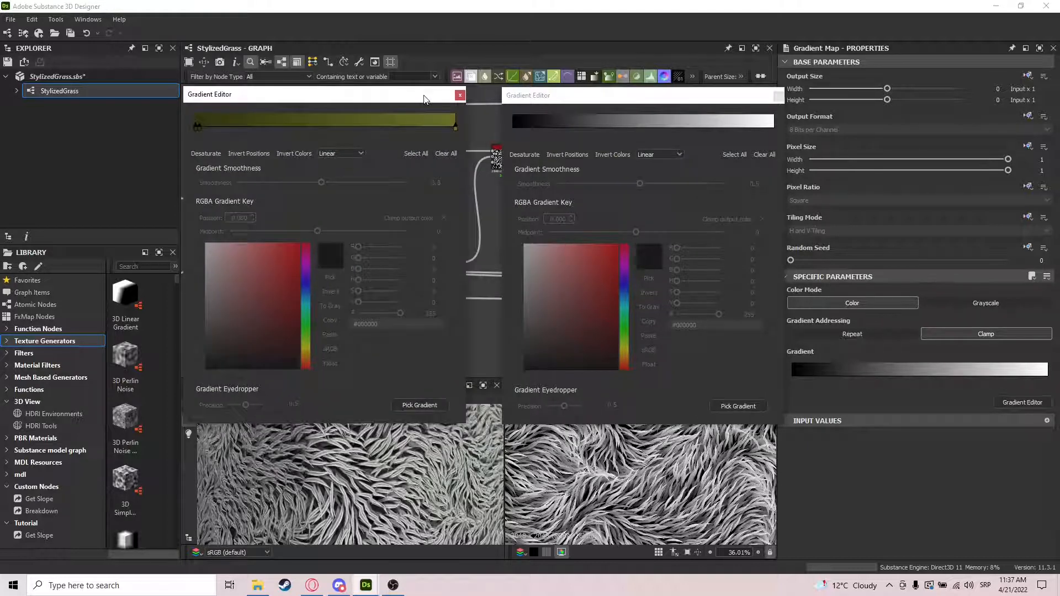
left_click(201, 129)
key("Delete")
left_click(194, 128)
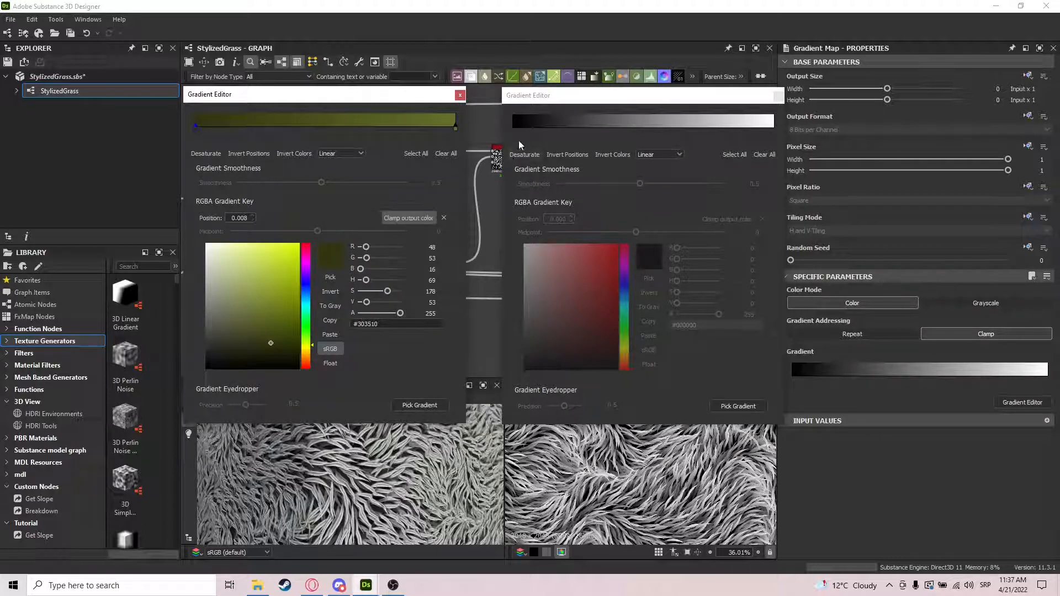
left_click(542, 128)
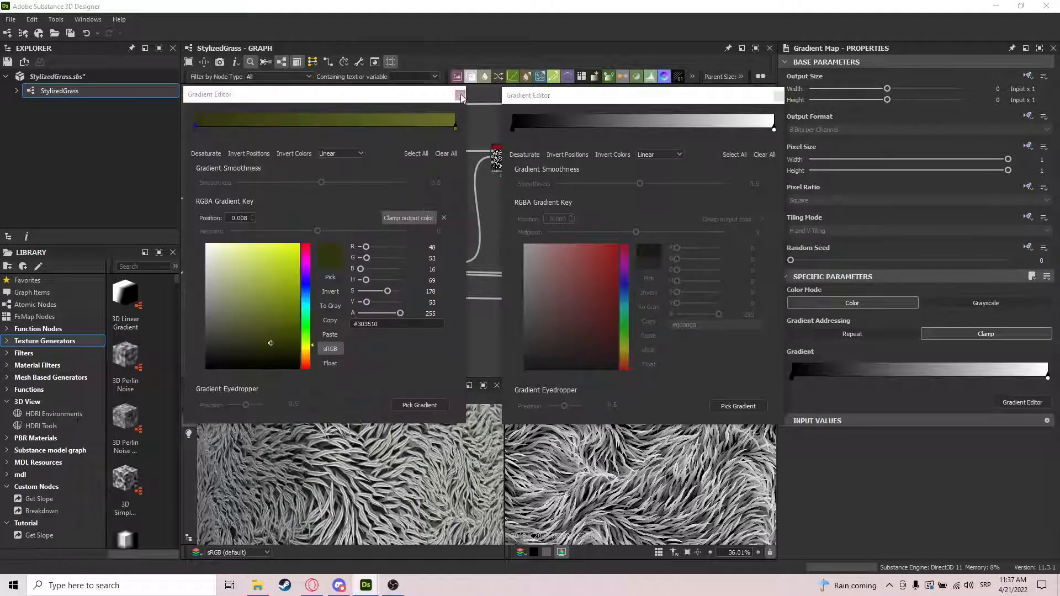
left_click(460, 96)
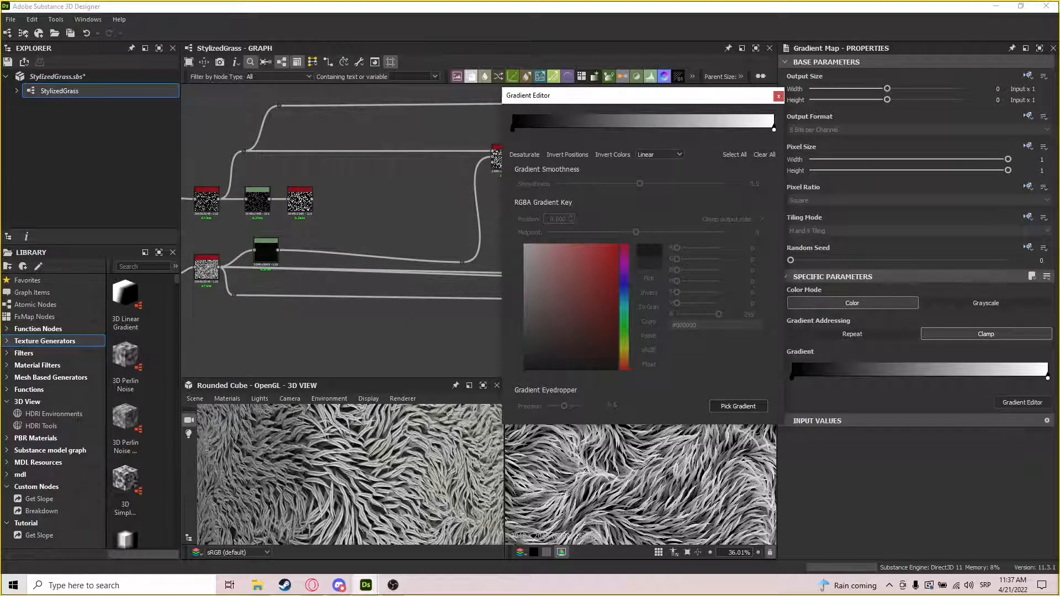
Pick a darker olive-green gradient from the reference for the lower Gradient Map and check the coloured dense grass
left_click_drag(353, 475, 290, 362)
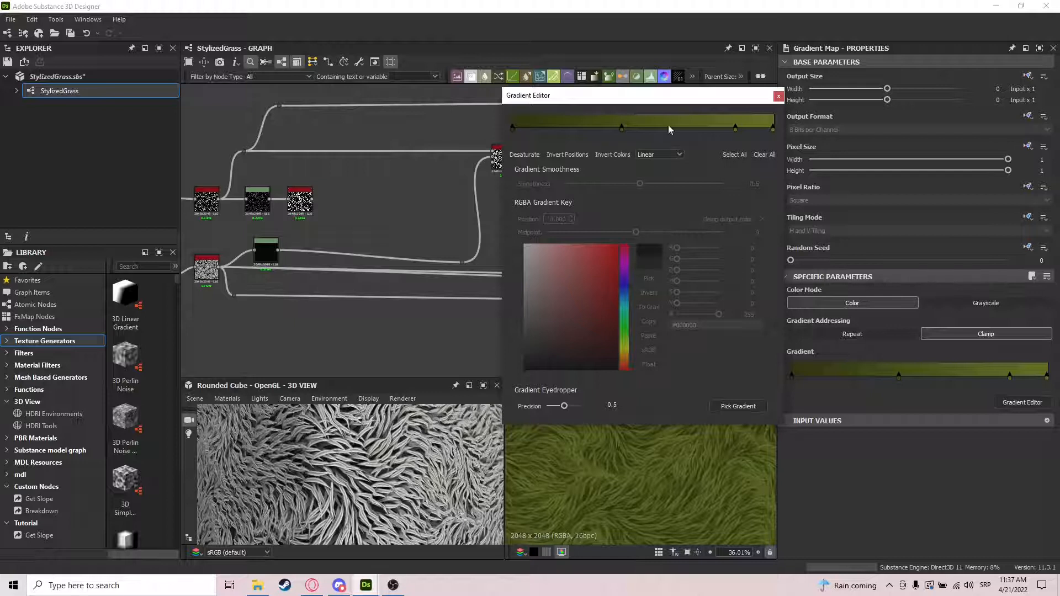
left_click(778, 96)
scroll(664, 442, "up", 5)
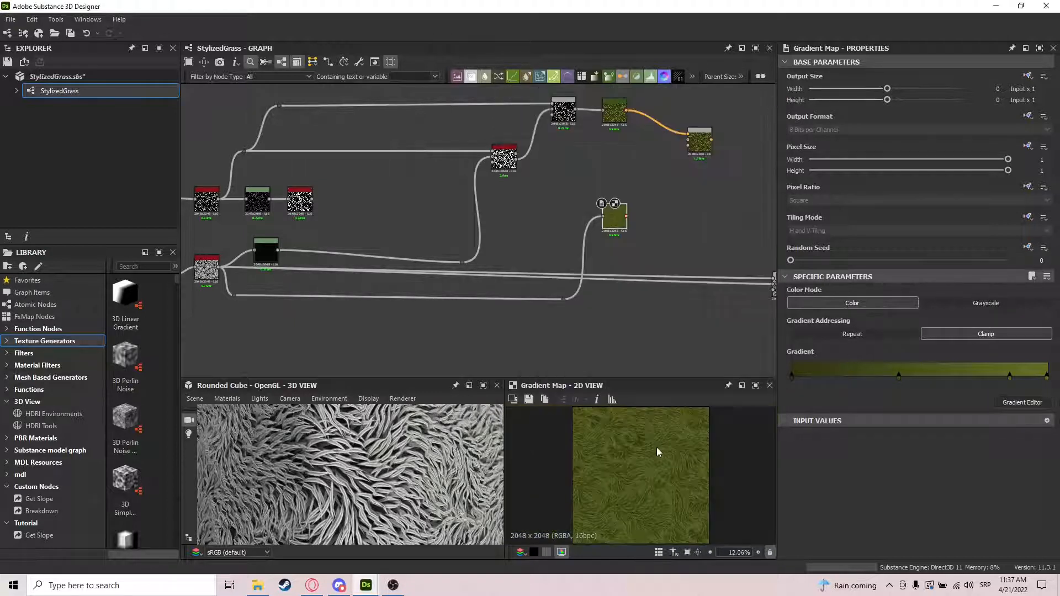
scroll(657, 453, "down", 8)
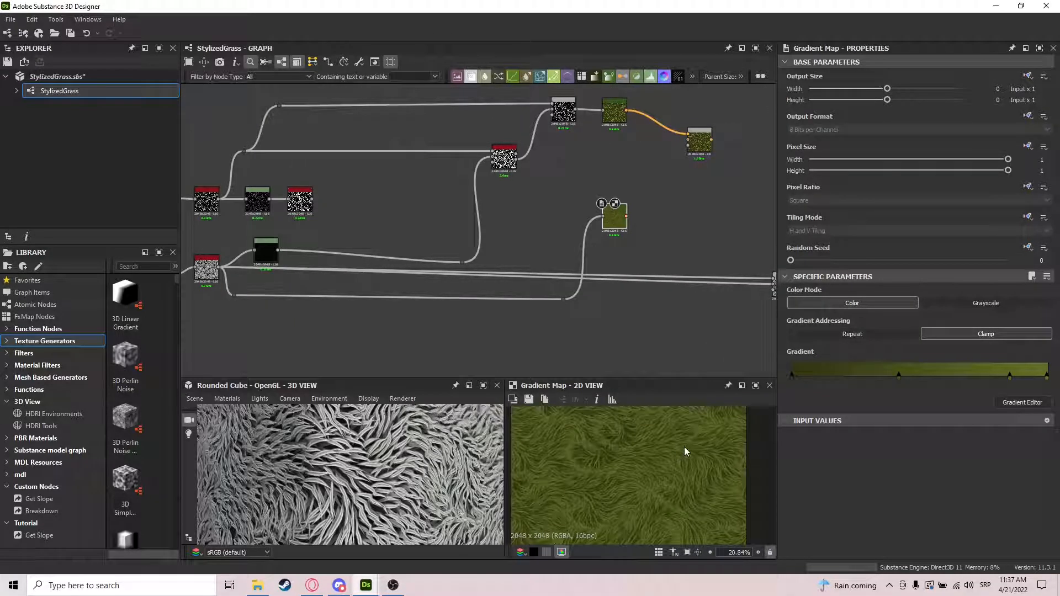
scroll(616, 456, "down", 3)
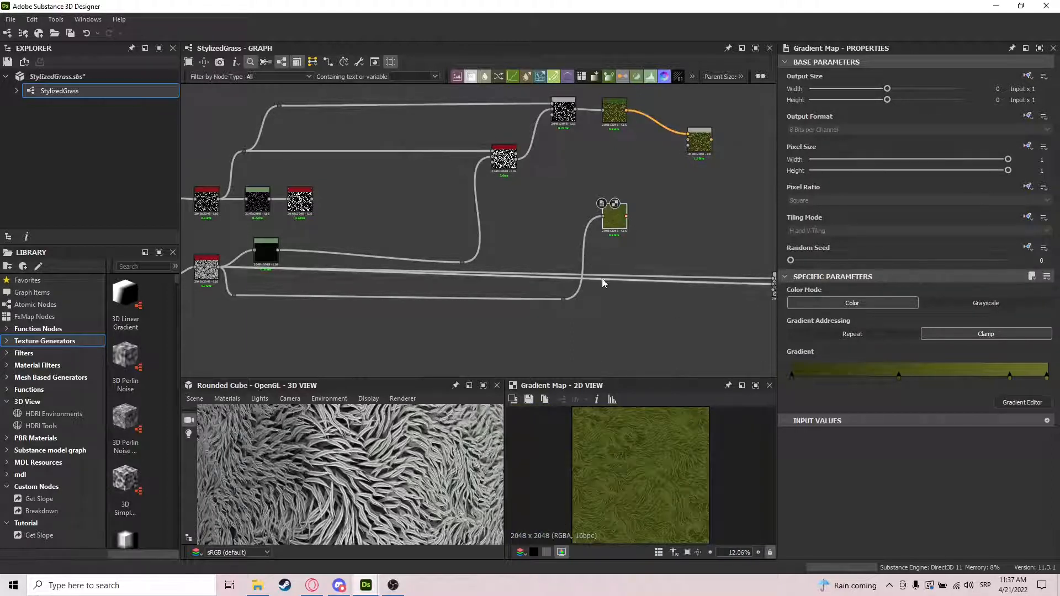
Add an HSL node after the lower Gradient Map and set its hue to 0.59
scroll(618, 206, "up", 3)
left_click_drag(656, 227, 675, 227)
type("hsl")
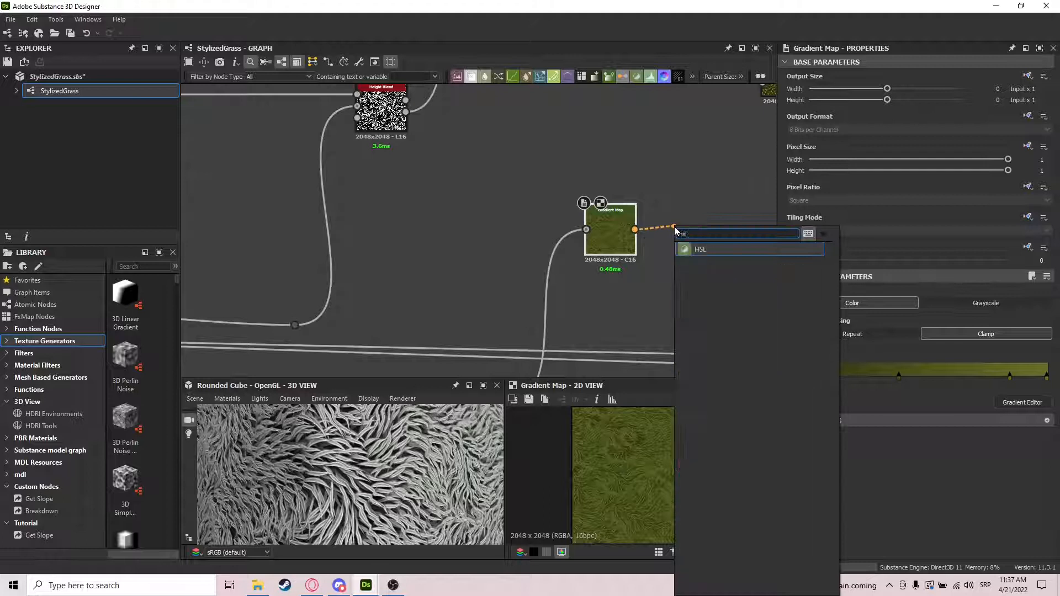
key("Return")
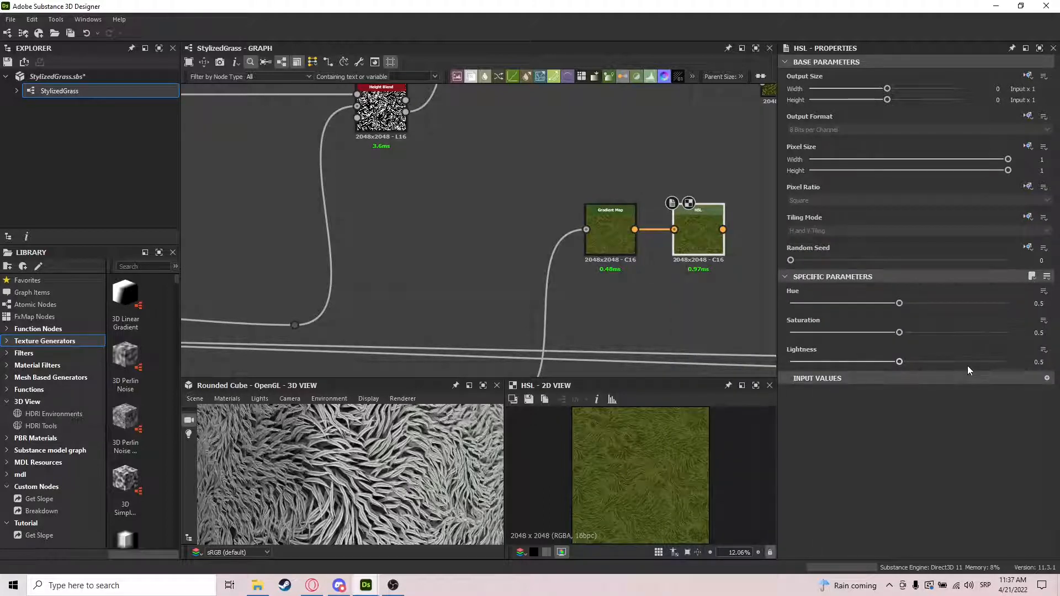
left_click_drag(690, 195, 580, 299)
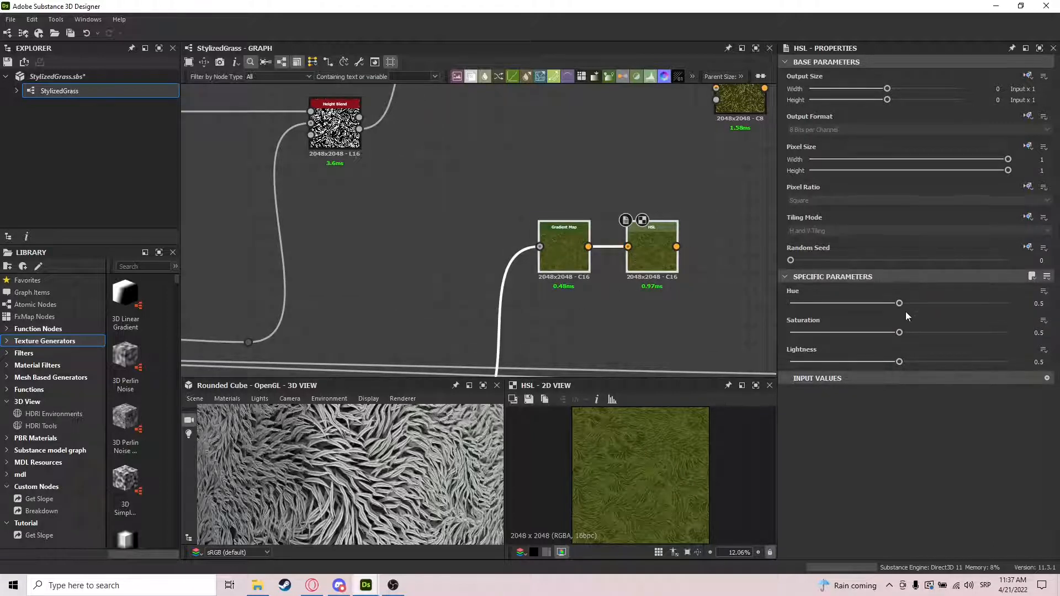
mouse_move(900, 303)
left_mouse_down()
mouse_move(939, 304)
mouse_move(899, 309)
left_mouse_up()
left_click_drag(898, 304, 919, 298)
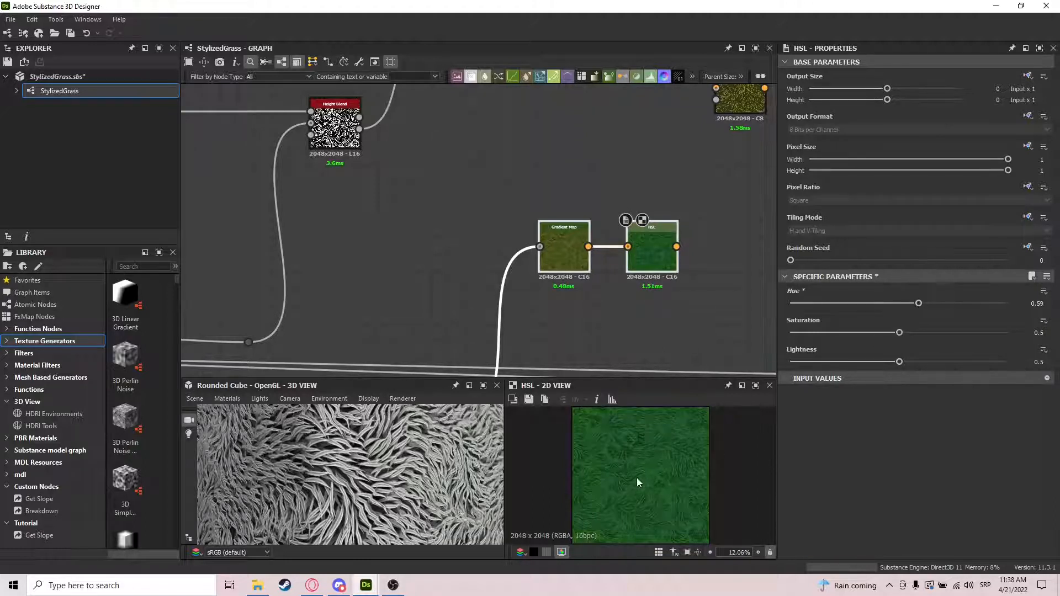
Try an HSL saturation of 0.78 and lightness of 0.47, and delete the HSL node
scroll(641, 475, "up", 3)
scroll(649, 473, "down", 1)
left_click(959, 333)
scroll(654, 472, "down", 6)
scroll(681, 467, "up", 5)
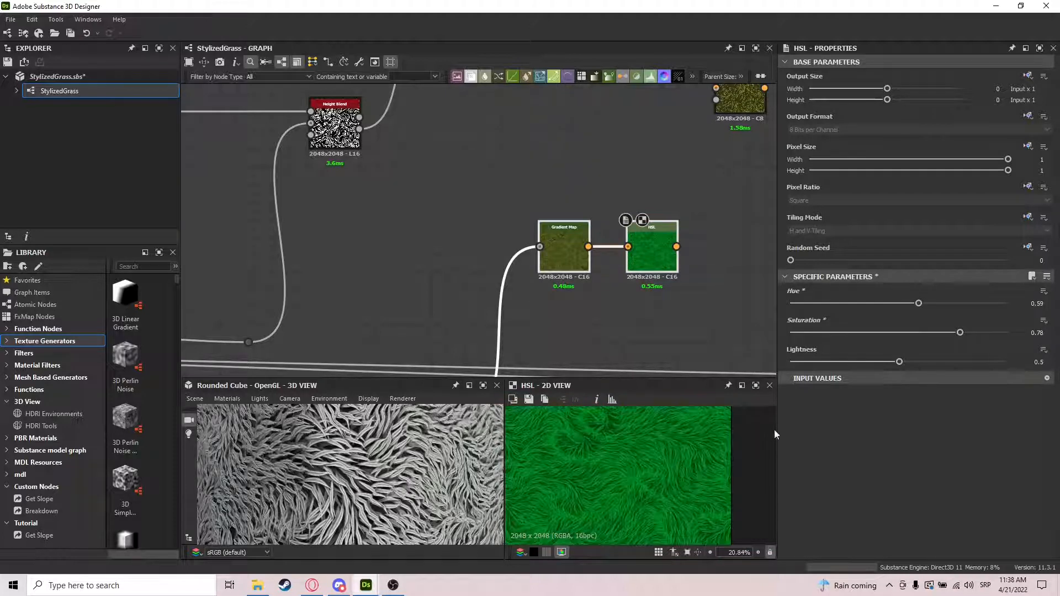
mouse_move(899, 362)
left_mouse_down()
mouse_move(952, 354)
mouse_move(876, 362)
mouse_move(893, 362)
left_mouse_up()
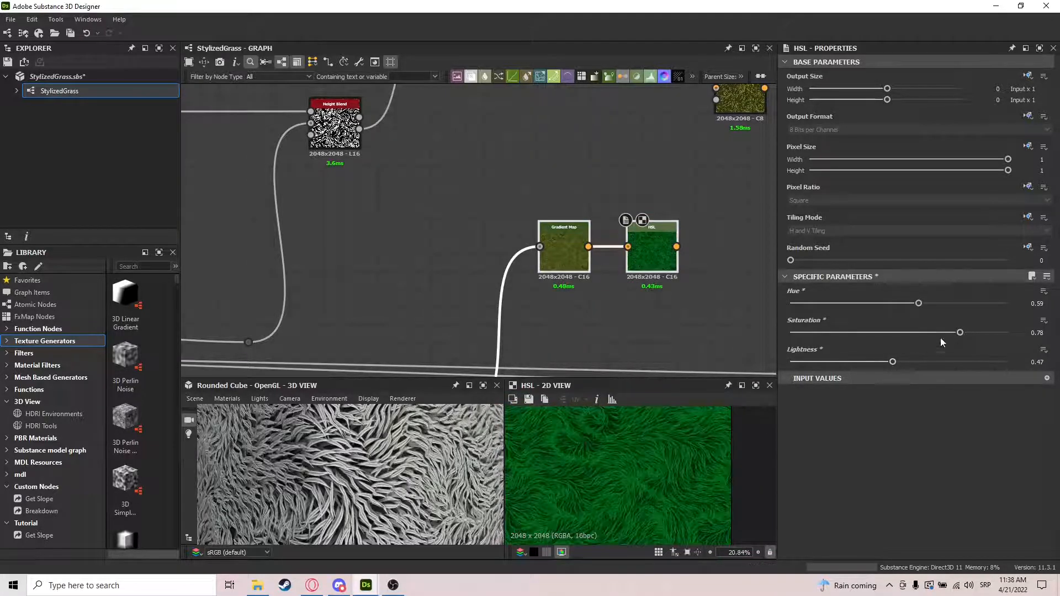
left_click(657, 256)
key("Delete")
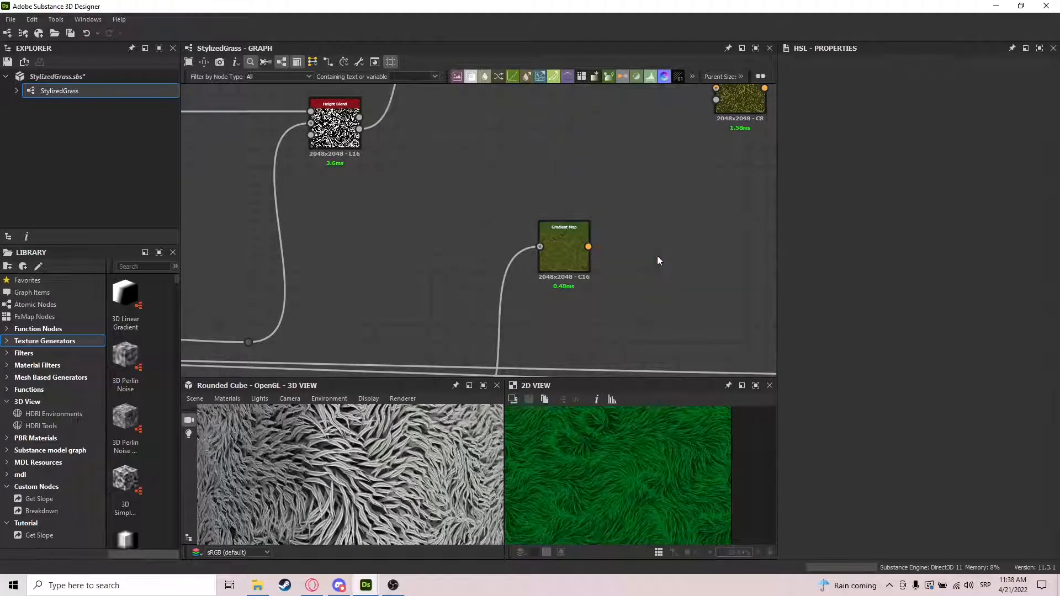
Connect the lower Gradient Map to the background input of the colour Blend
scroll(671, 208, "down", 3)
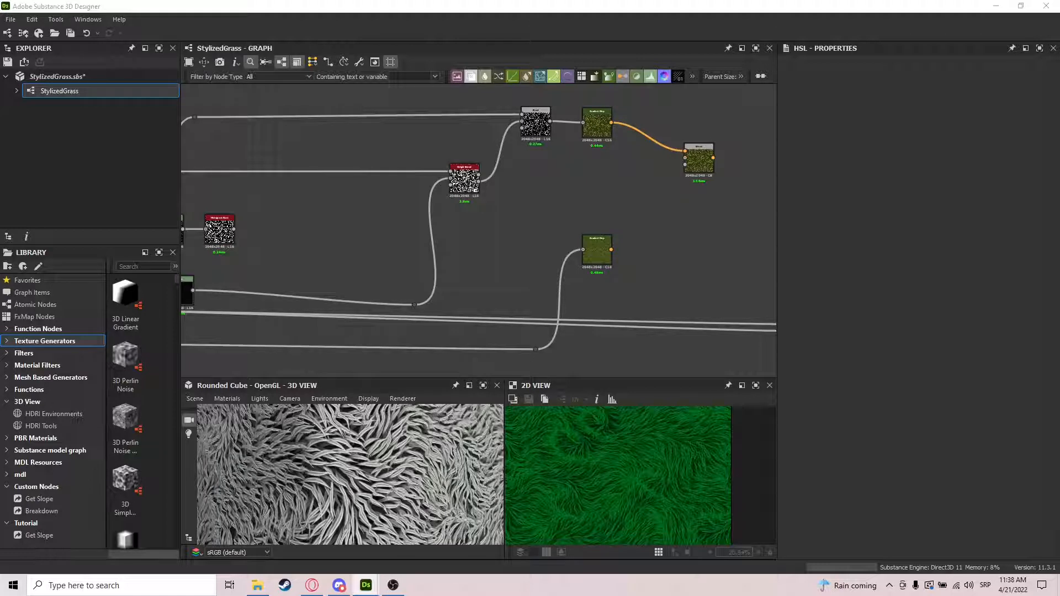
left_click_drag(611, 249, 708, 192)
left_click(697, 171)
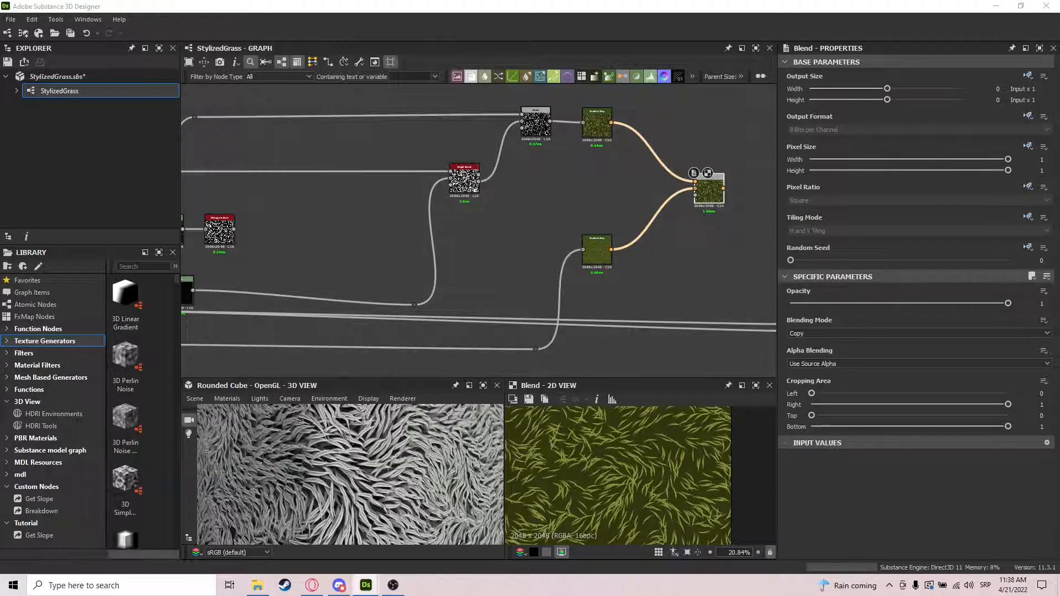
Connect the Histogram Scan to the colour Blend's mask input and preview the blended grass colours up close
scroll(378, 178, "down", 3)
double_click(288, 212)
middle_click_drag(356, 195, 316, 235)
scroll(292, 224, "up", 2)
left_click_drag(241, 241, 636, 232)
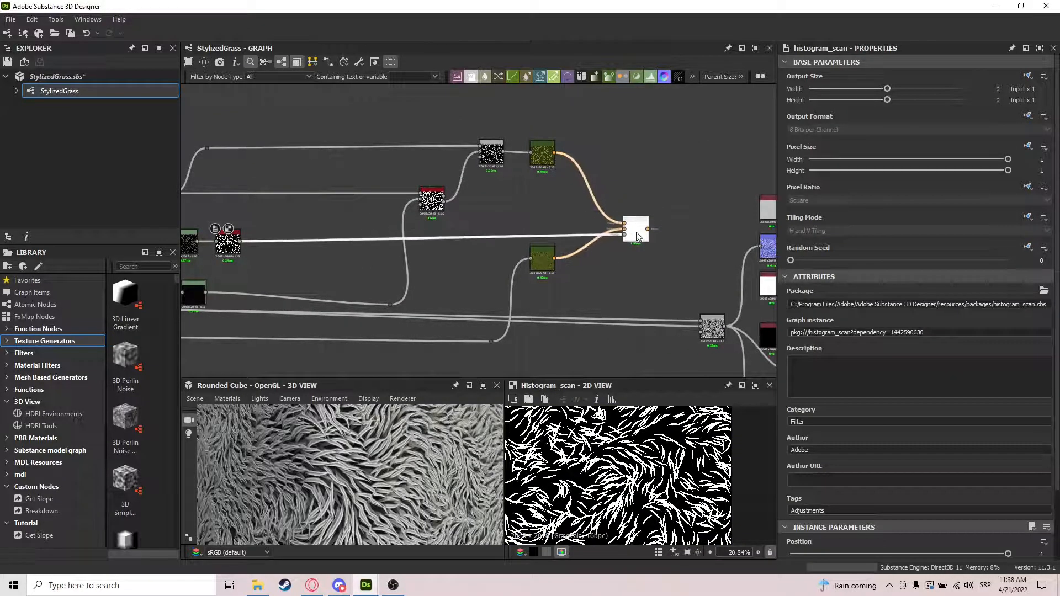
double_click(636, 232)
scroll(662, 491, "up", 5)
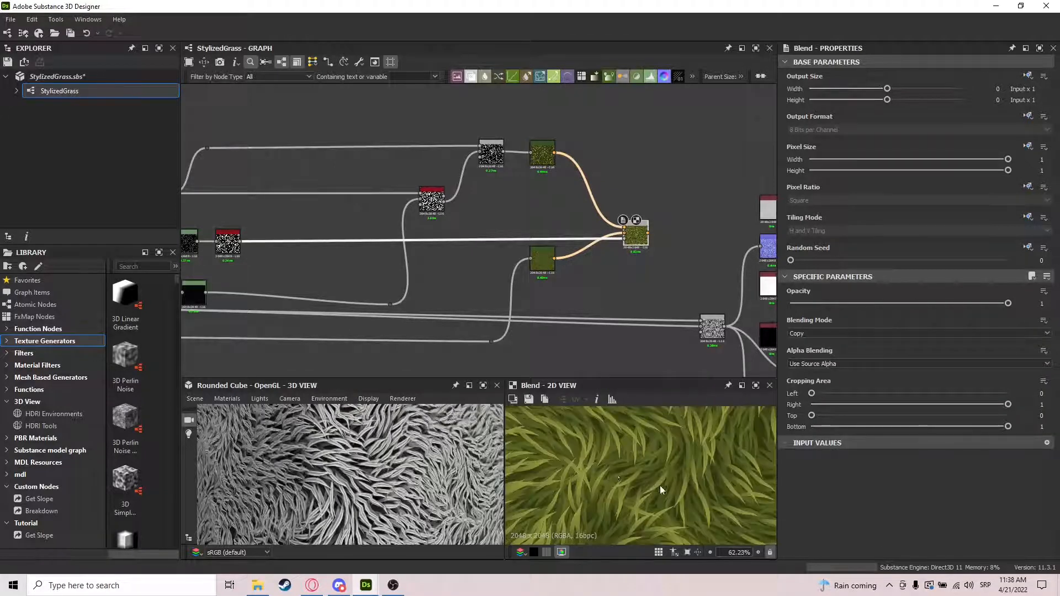
Examine the blended grass colours in the 2D preview, both close up and as a whole tile
scroll(605, 471, "down", 3)
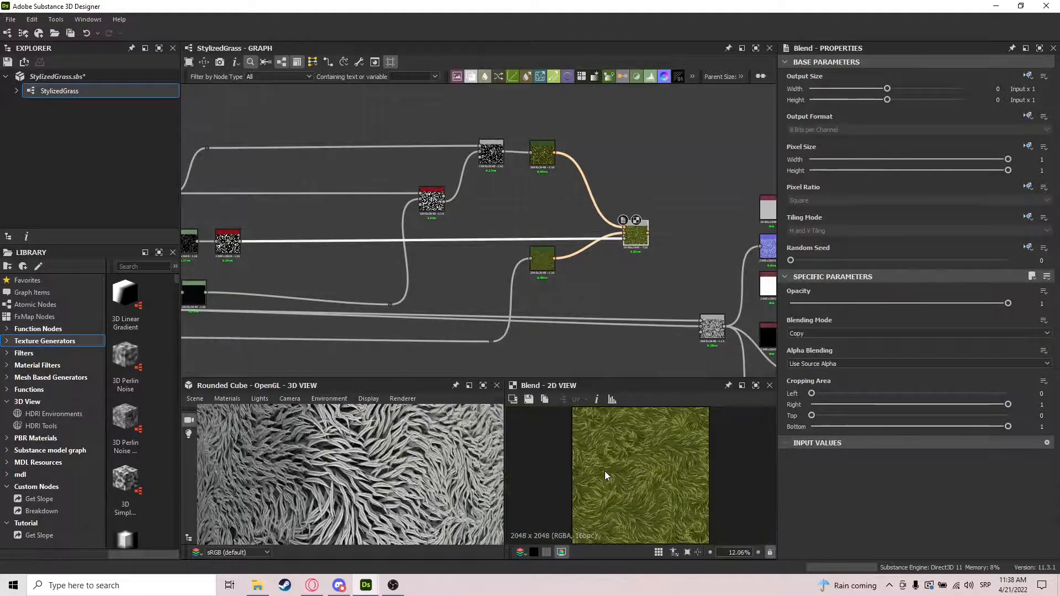
scroll(598, 439, "up", 3)
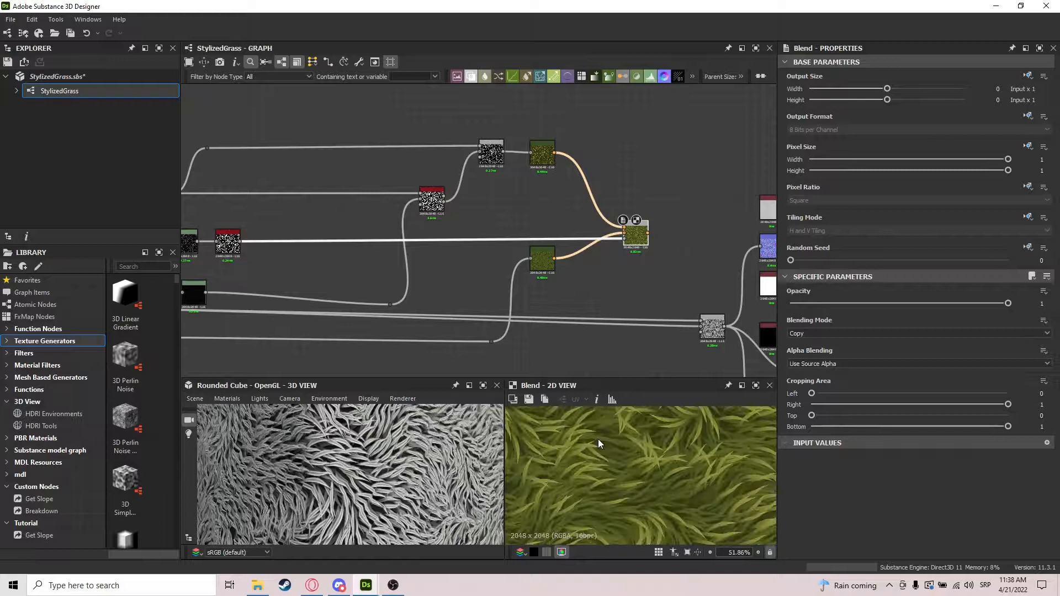
scroll(599, 440, "down", 5)
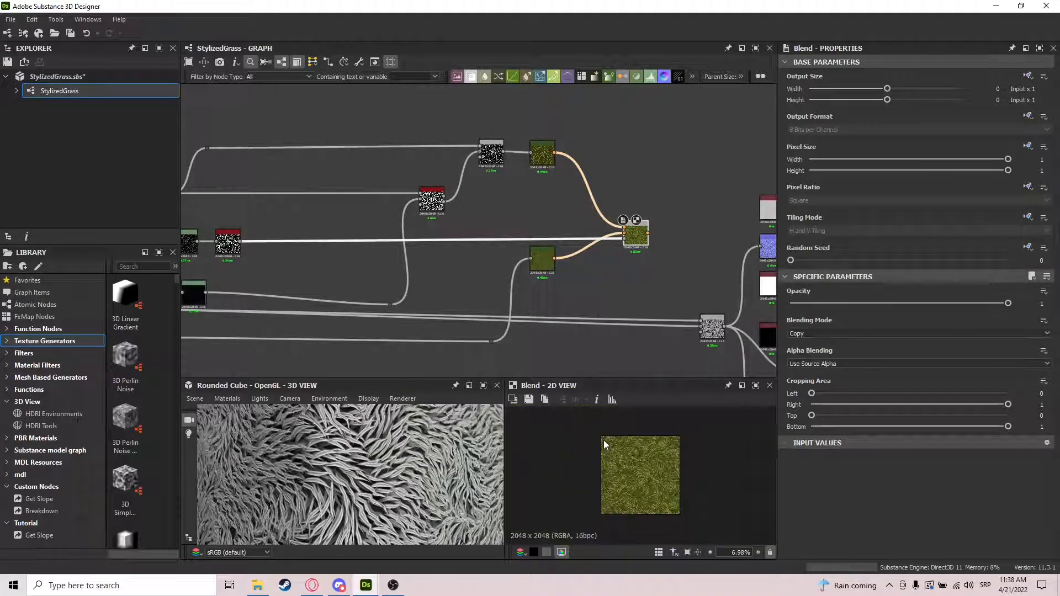
scroll(617, 474, "down", 1)
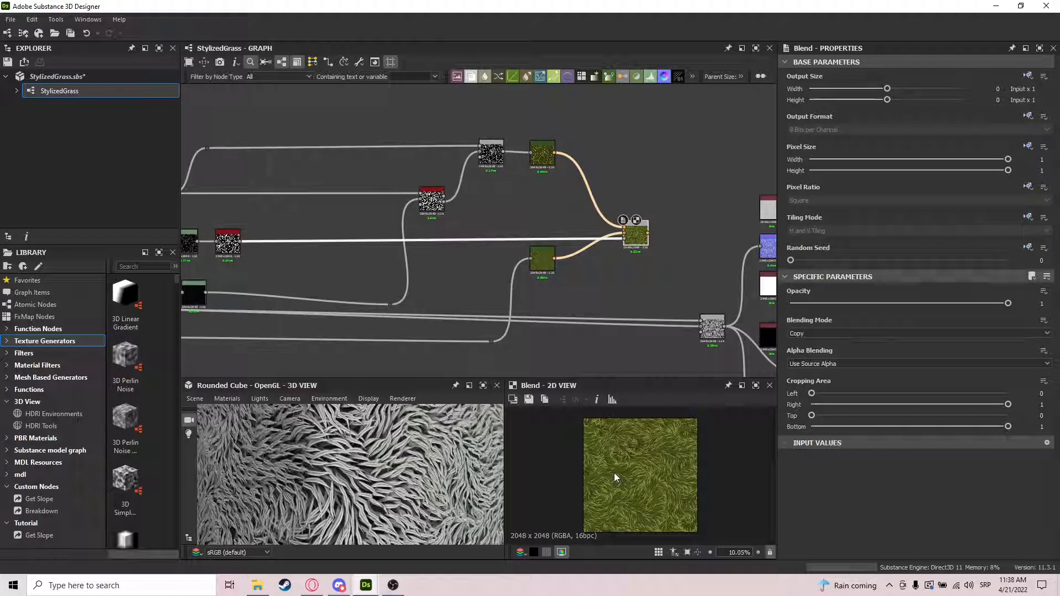
scroll(631, 472, "up", 1)
scroll(631, 471, "up", 1)
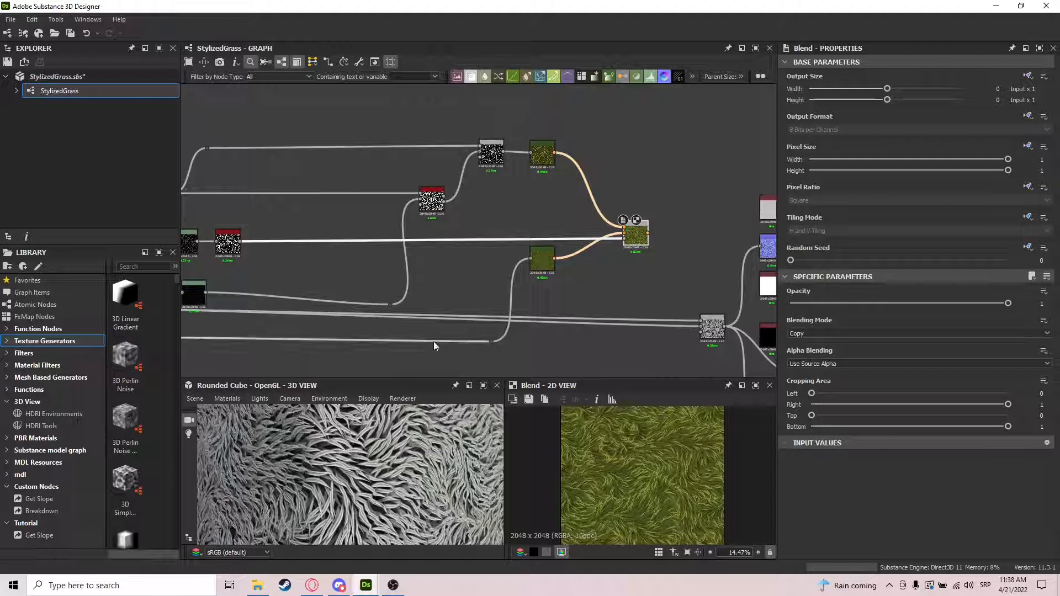
Shift the upper Gradient Map, its source nodes and the Levels wire's reroute dot closer to the masks
middle_click_drag(342, 249, 470, 223)
scroll(472, 225, "down", 1)
left_click_drag(507, 270, 439, 260)
left_click_drag(545, 183, 489, 184)
left_click_drag(594, 151, 530, 155)
left_click_drag(633, 144, 562, 147)
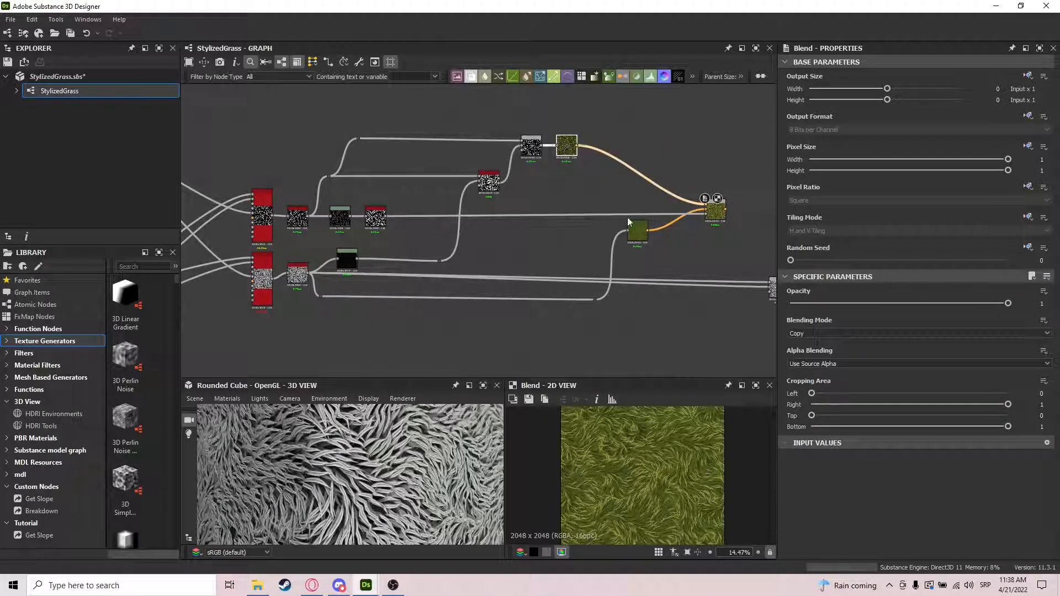
Move the lower Gradient Map, its reroute dot and the colour Blend closer to the masks, and tighten the upper pair's spacing
left_click_drag(595, 297, 448, 297)
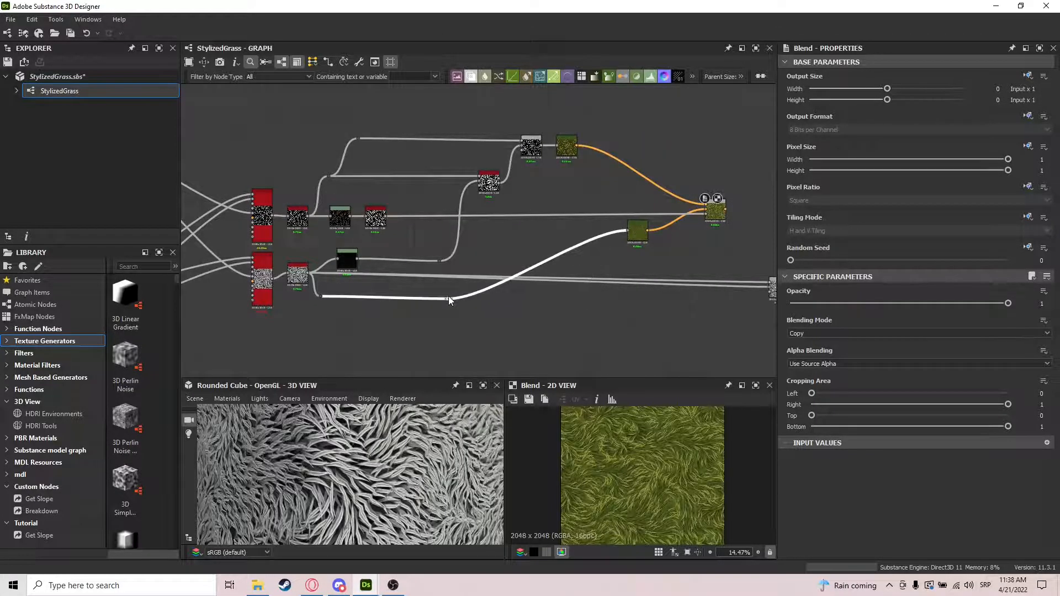
left_click_drag(638, 236, 493, 249)
left_click_drag(716, 211, 596, 211)
left_click_drag(525, 150, 516, 146)
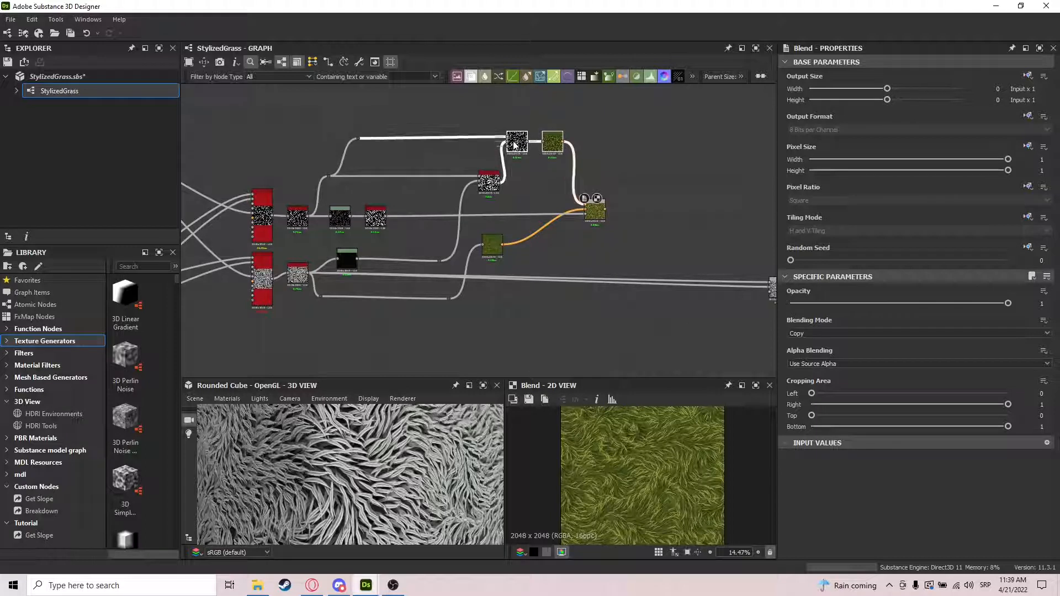
left_click_drag(598, 213, 591, 213)
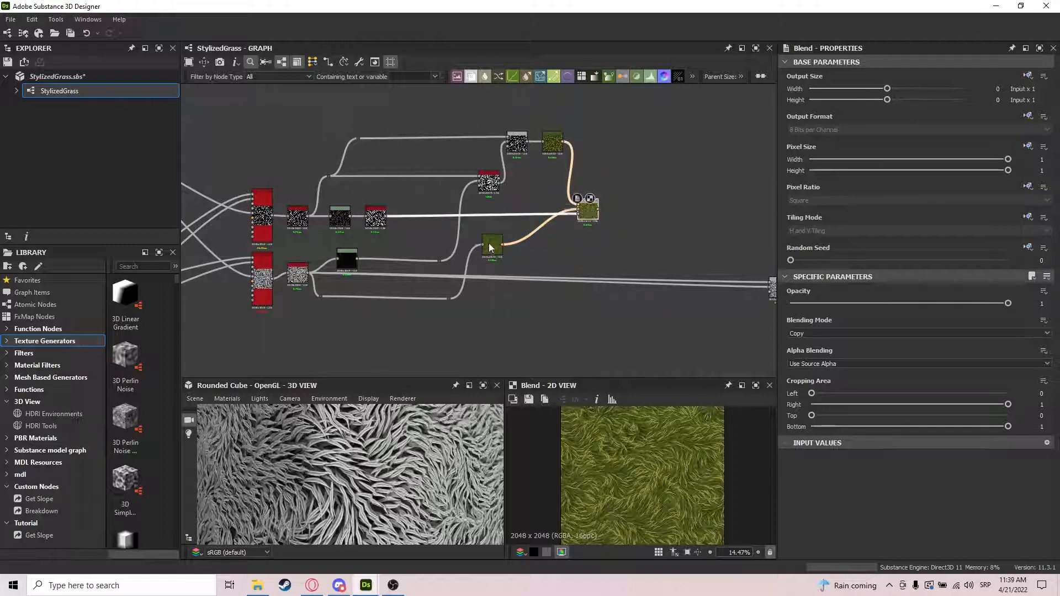
left_click_drag(491, 245, 487, 245)
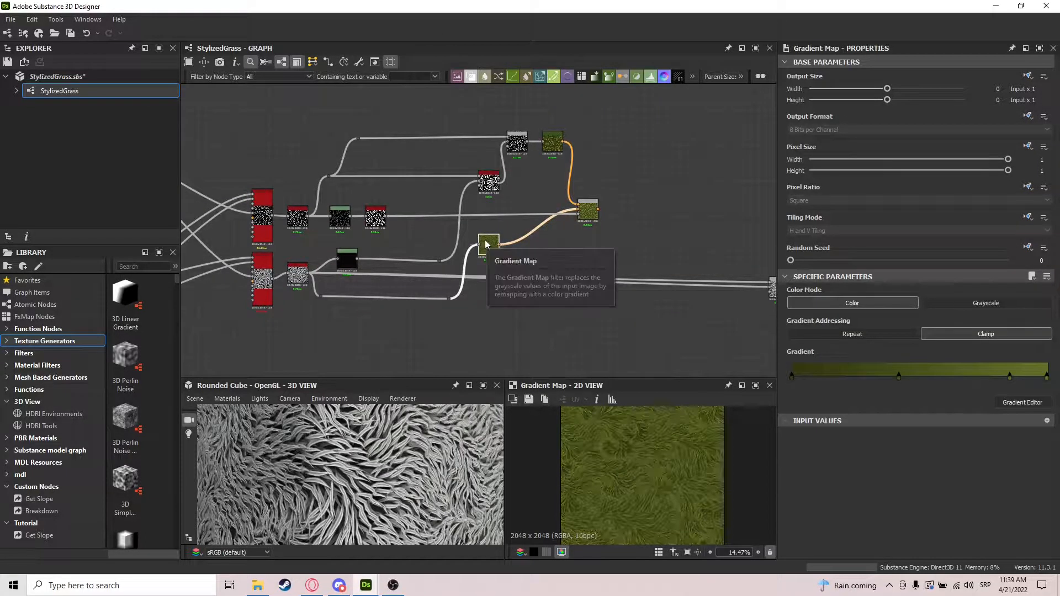
Connect the colour Blend to the base colour output and inspect the coloured grass on the 3D model
middle_click_drag(710, 274, 497, 279)
scroll(497, 280, "down", 1)
left_click_drag(369, 513, 286, 525)
scroll(375, 486, "down", 6)
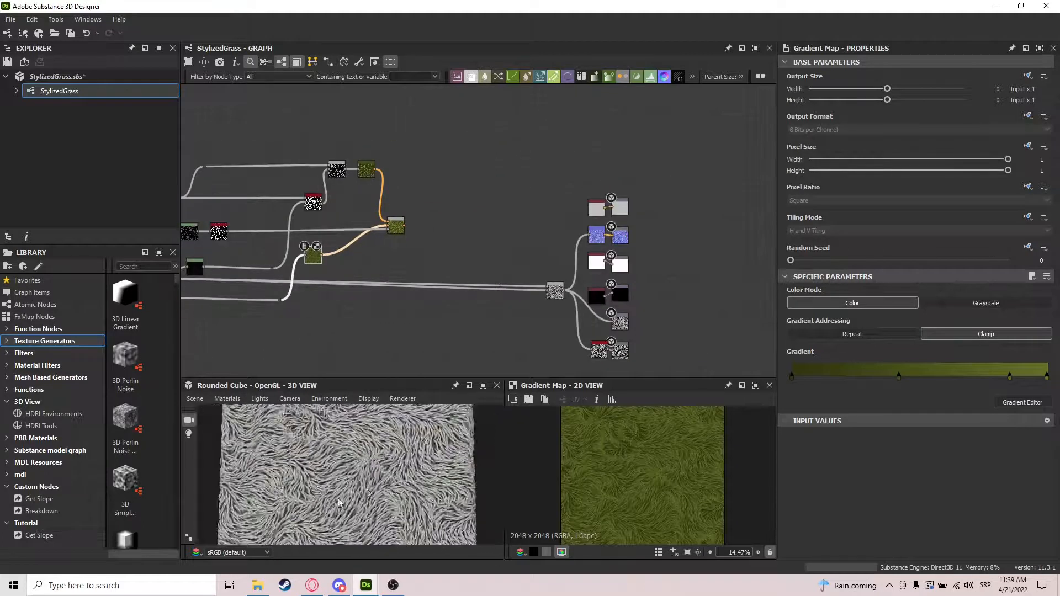
left_click_drag(405, 227, 588, 208)
scroll(333, 495, "up", 2)
scroll(351, 469, "up", 5)
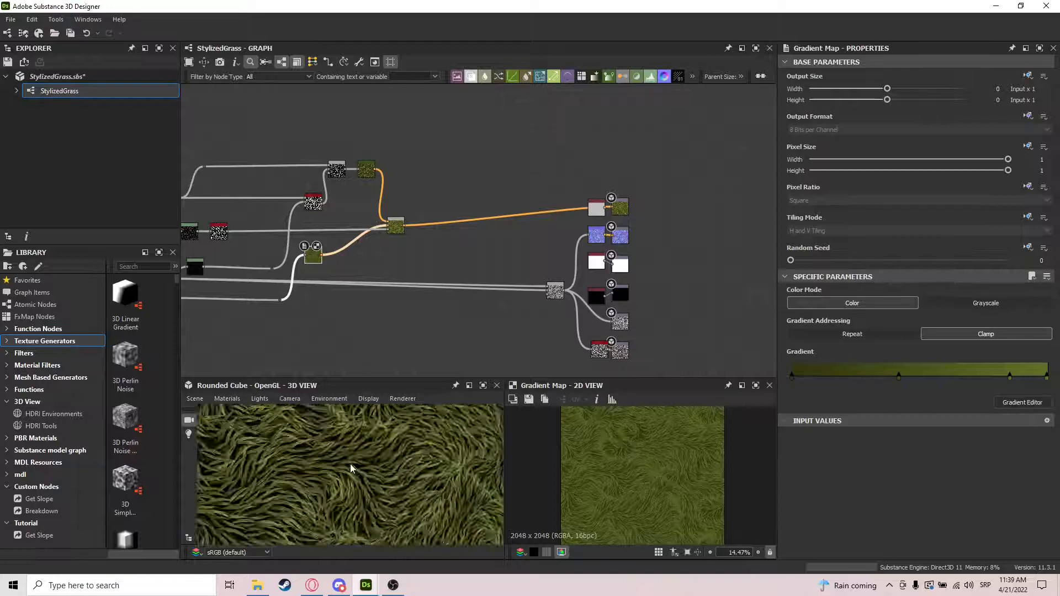
mouse_move(351, 468)
left_mouse_down()
mouse_move(334, 468)
mouse_move(405, 462)
mouse_move(320, 462)
left_mouse_up()
scroll(321, 462, "down", 8)
scroll(361, 476, "up", 10)
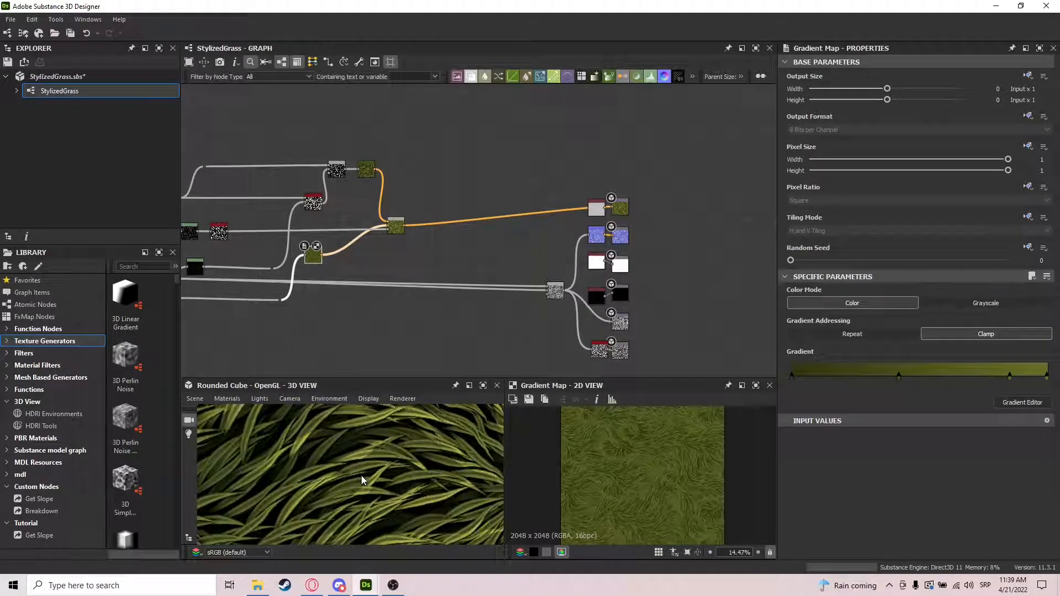
Set the ambient occlusion HBAO node's radius to 0.02 and its height depth to 0.02
scroll(588, 305, "up", 5)
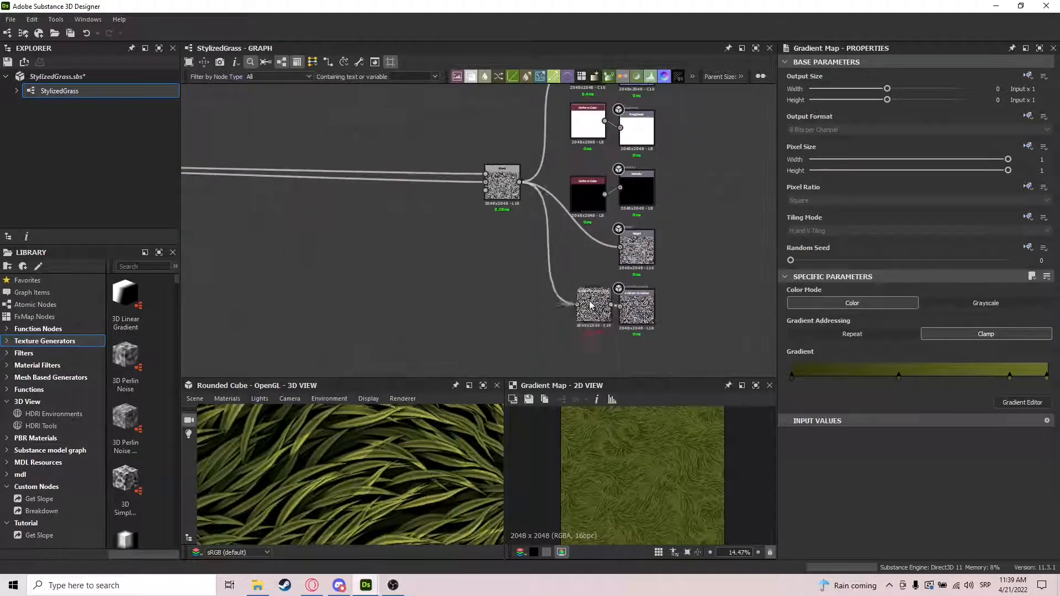
double_click(588, 305)
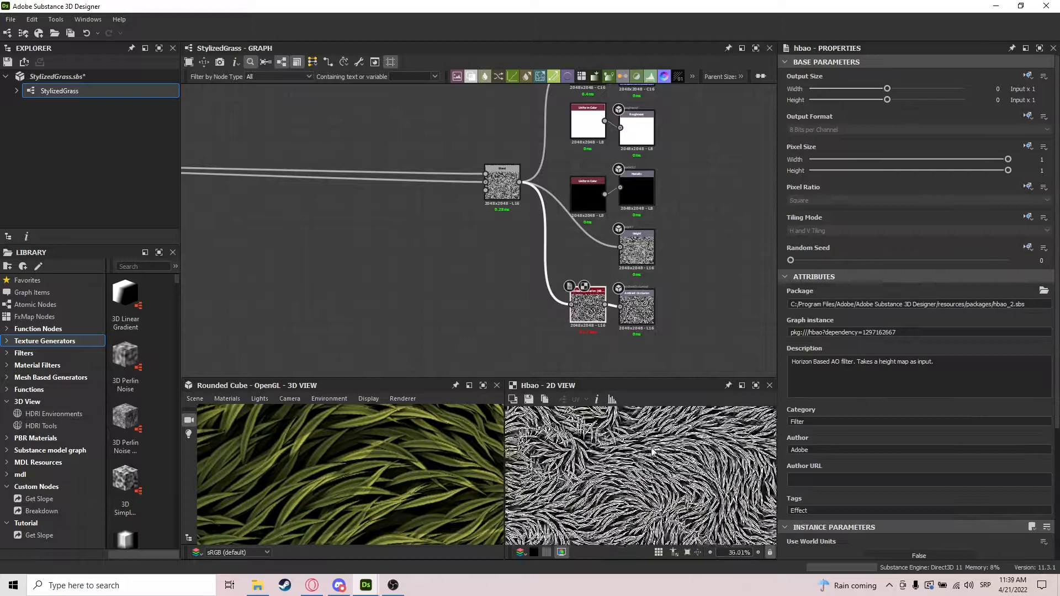
scroll(1019, 515, "down", 3)
left_click_drag(894, 450, 795, 451)
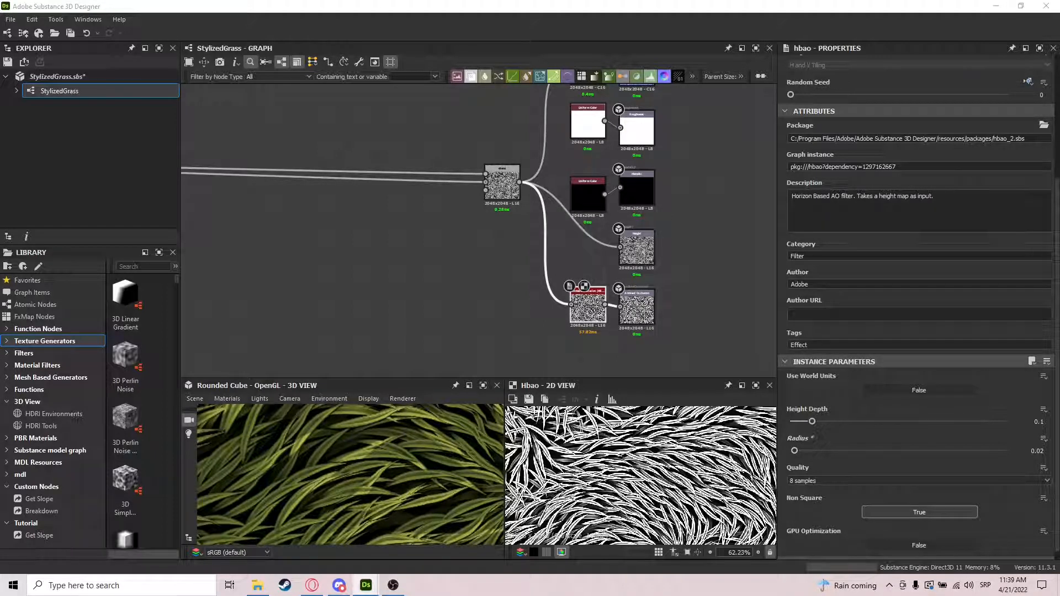
left_click(590, 301)
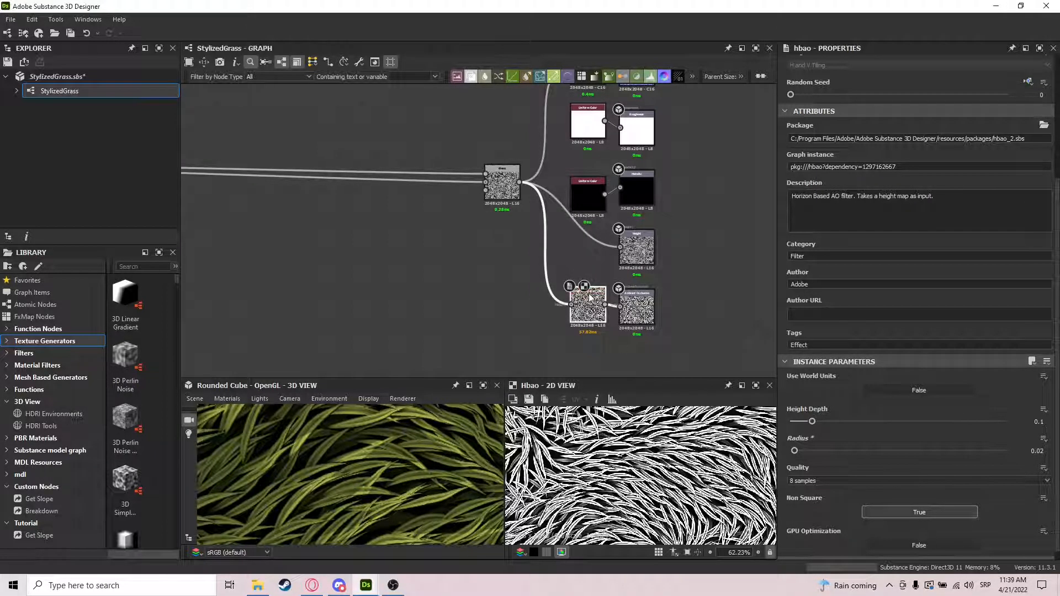
left_click(1045, 423)
type("0.02")
key("Return")
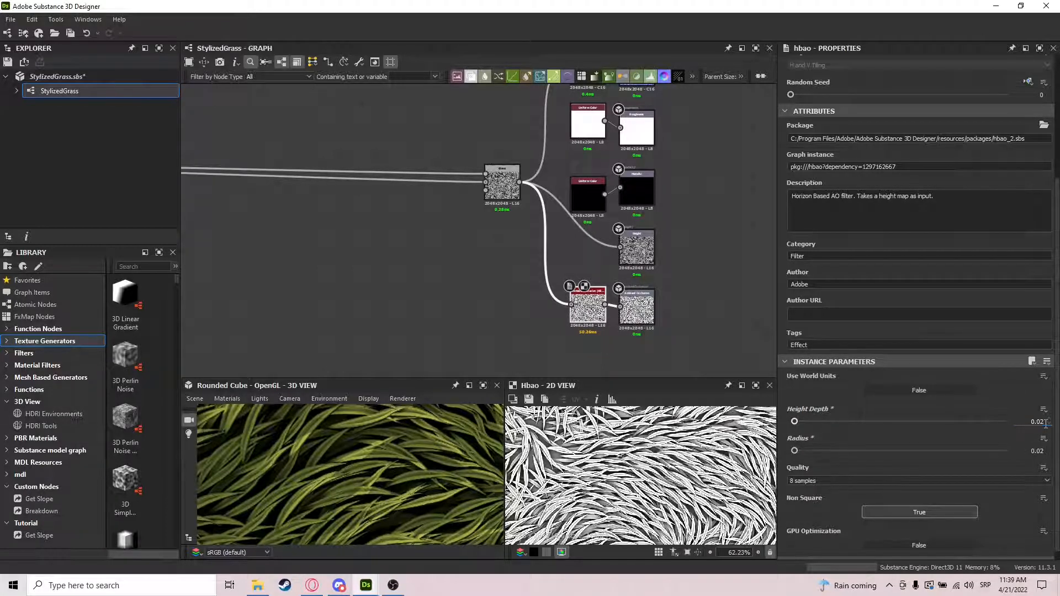
Set the HBAO radius to 0.08 and check the shading on the 3D model
left_click(1045, 452)
key("Return")
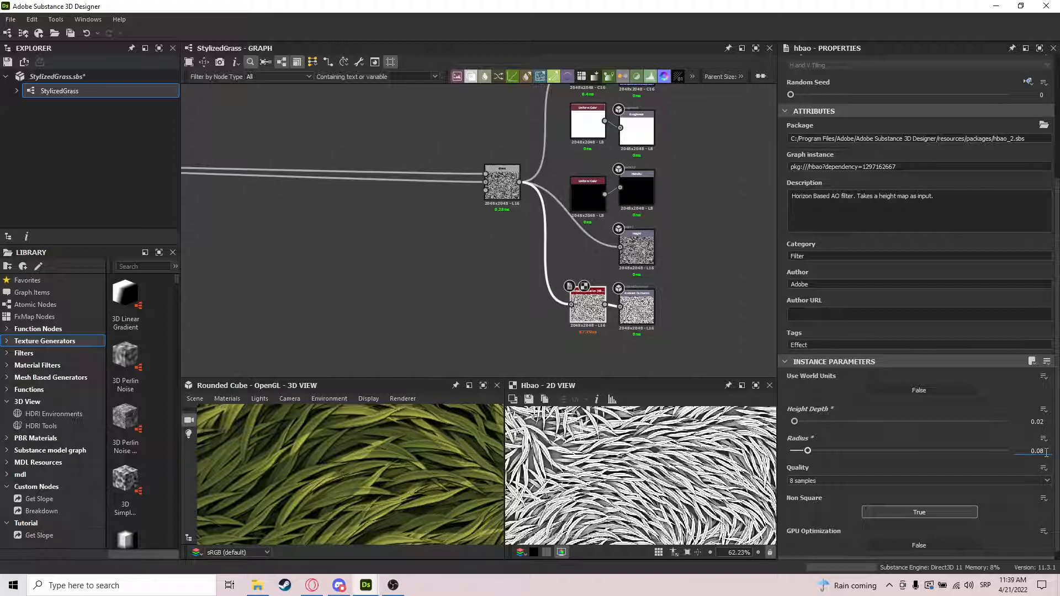
scroll(346, 486, "down", 3)
scroll(366, 476, "down", 2)
left_click_drag(366, 476, 342, 485)
scroll(349, 475, "up", 3)
scroll(356, 473, "down", 4)
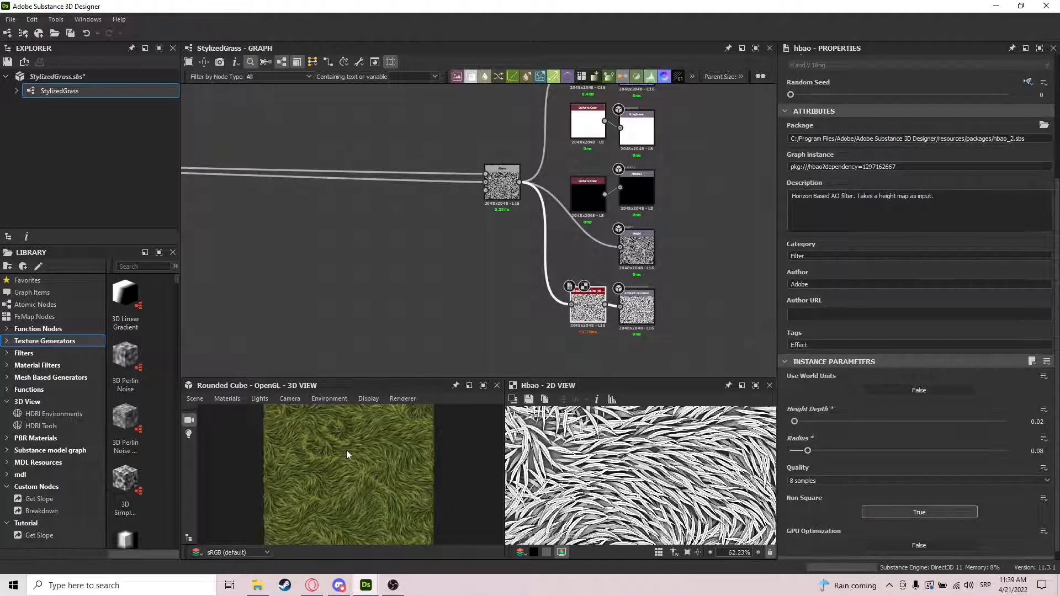
scroll(346, 454, "up", 2)
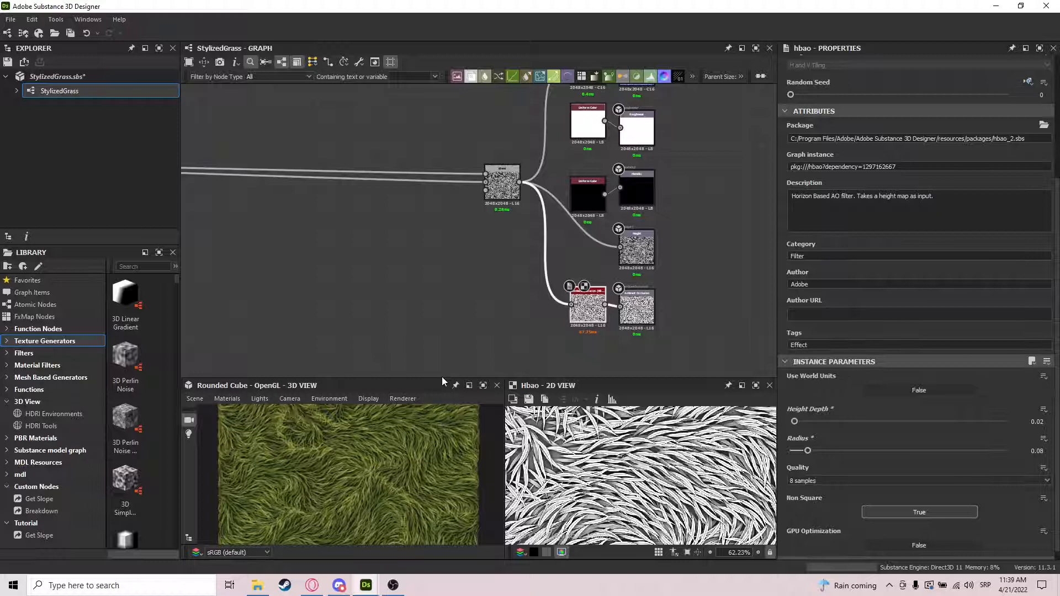
Enlarge the 3D view, examine the whole grass cube from several angles, and restore the view's size
left_click_drag(436, 379, 446, 216)
scroll(319, 369, "up", 3)
left_click_drag(320, 370, 575, 363)
scroll(409, 373, "down", 3)
left_click_drag(398, 381, 293, 373)
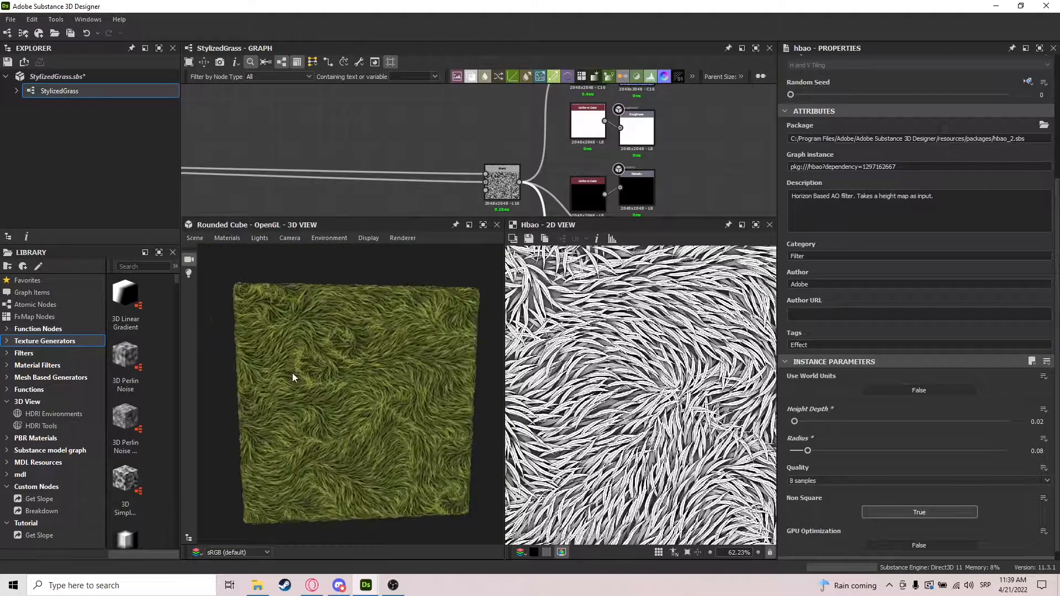
scroll(294, 374, "up", 3)
scroll(327, 371, "down", 3)
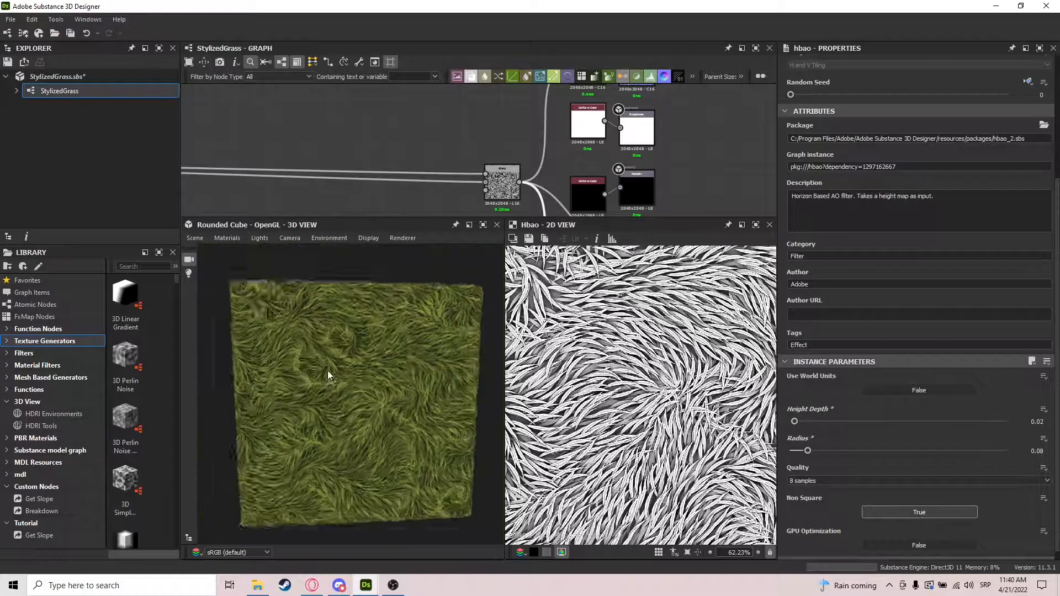
scroll(328, 371, "down", 1)
left_click_drag(391, 404, 355, 406)
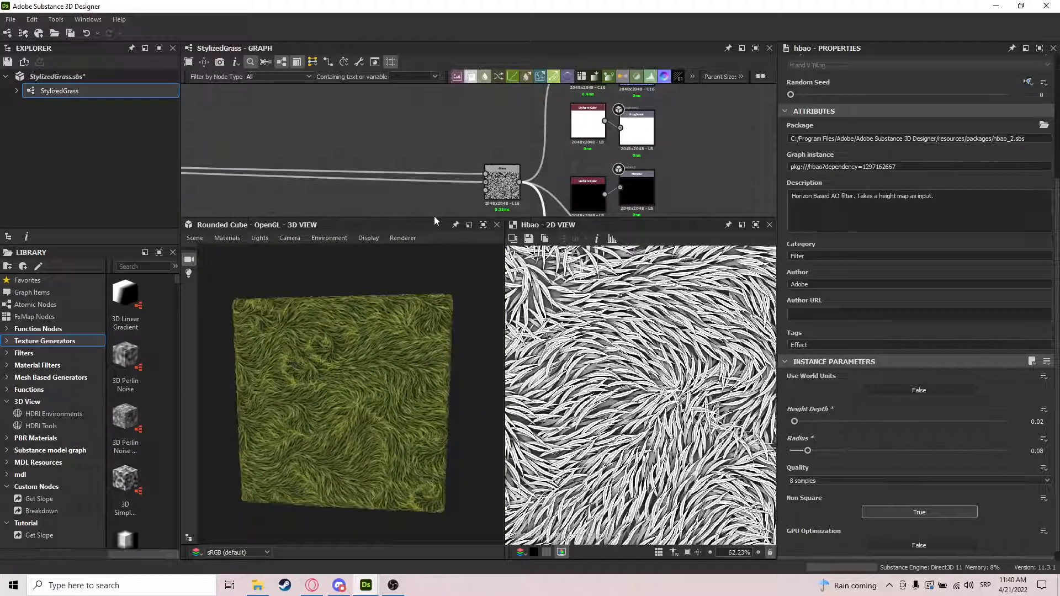
left_click_drag(434, 219, 441, 380)
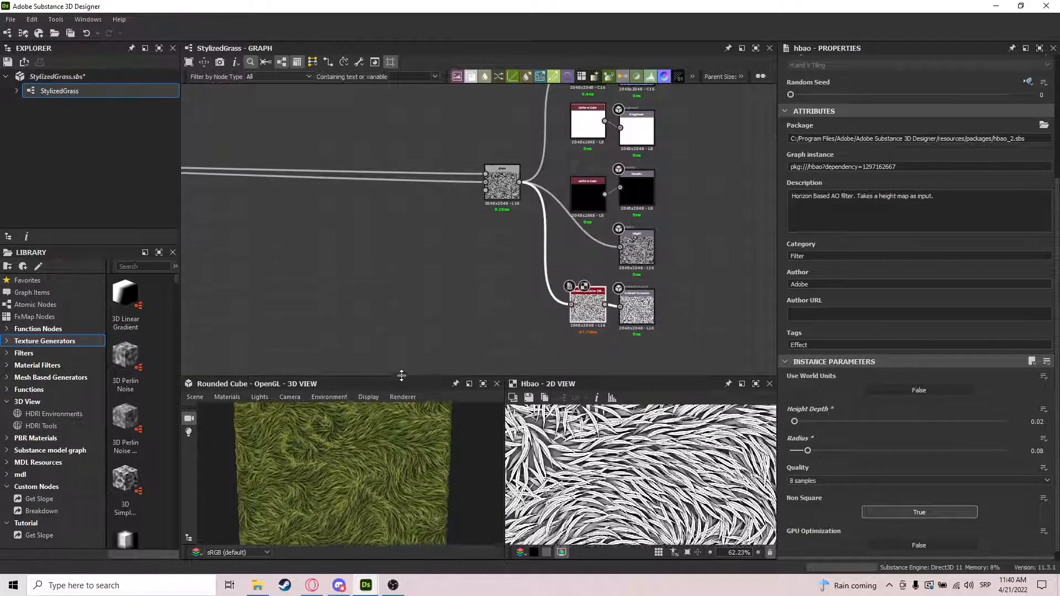
Move both Tile Samplers and the nodes directly after them as a group closer to the blue frames
scroll(448, 293, "down", 3)
middle_click_drag(448, 293, 555, 322)
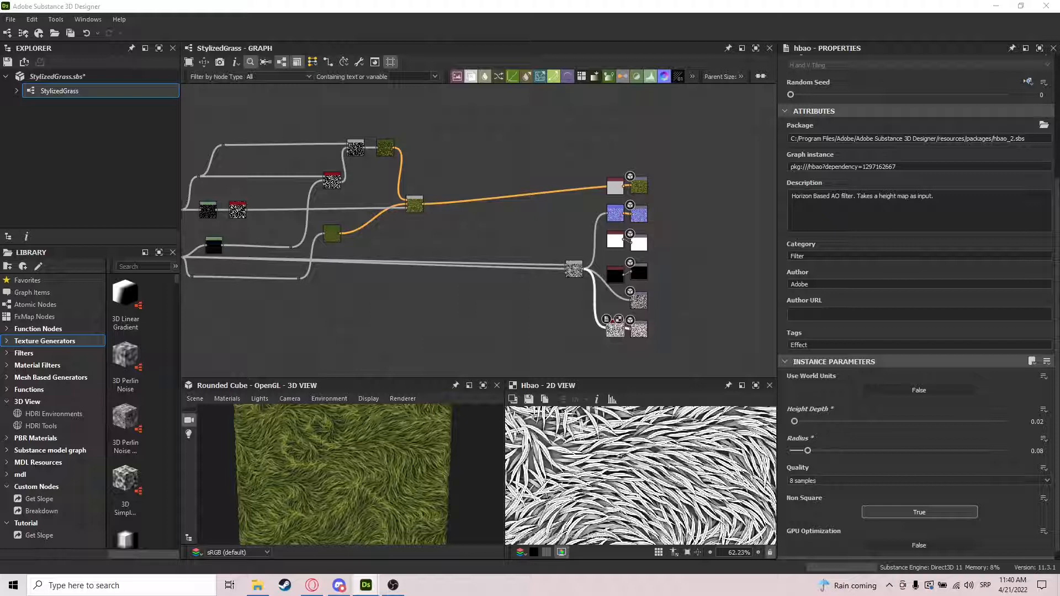
middle_click_drag(421, 237, 676, 250)
scroll(684, 229, "down", 3)
middle_click_drag(714, 175, 679, 193)
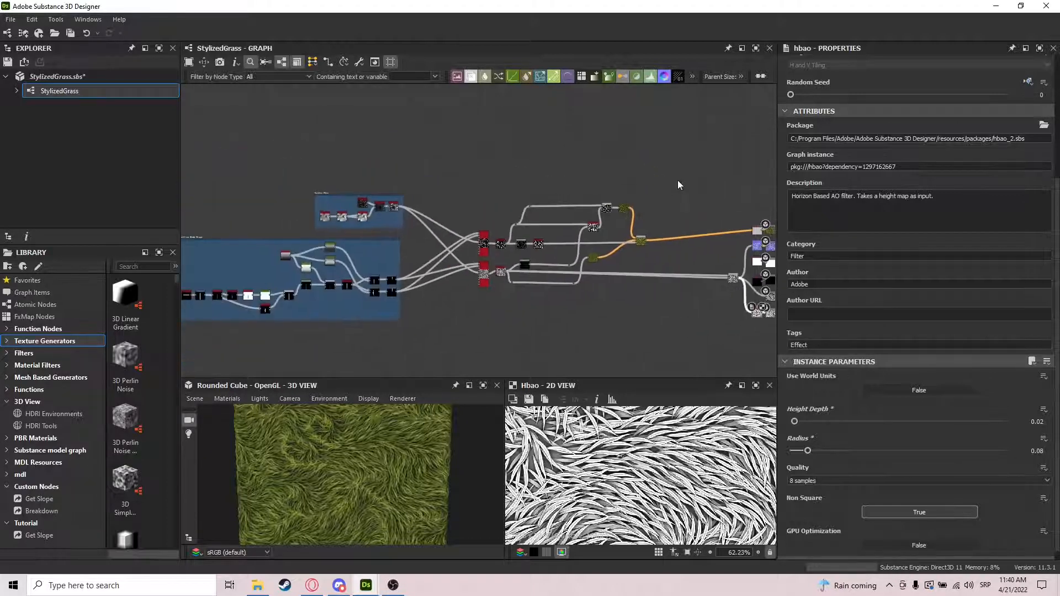
scroll(489, 232, "up", 3)
left_click_drag(540, 211, 489, 327)
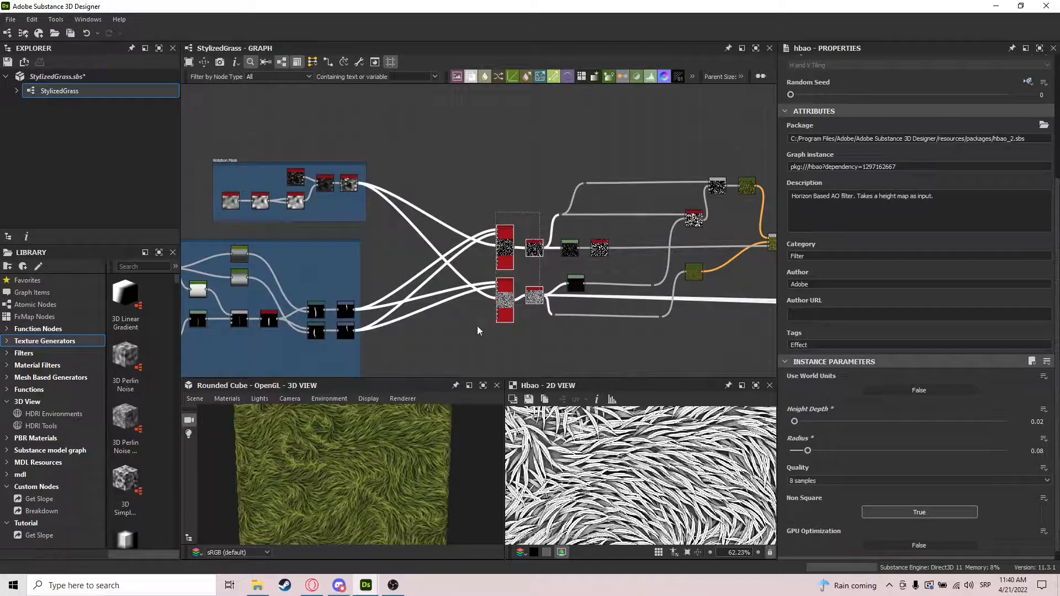
left_click_drag(534, 296, 481, 296)
Add a frame around the Tile Sampler group and title it "Base Masks"
key("space")
type("fra")
left_click(436, 249)
double_click(834, 112)
type("Base ,")
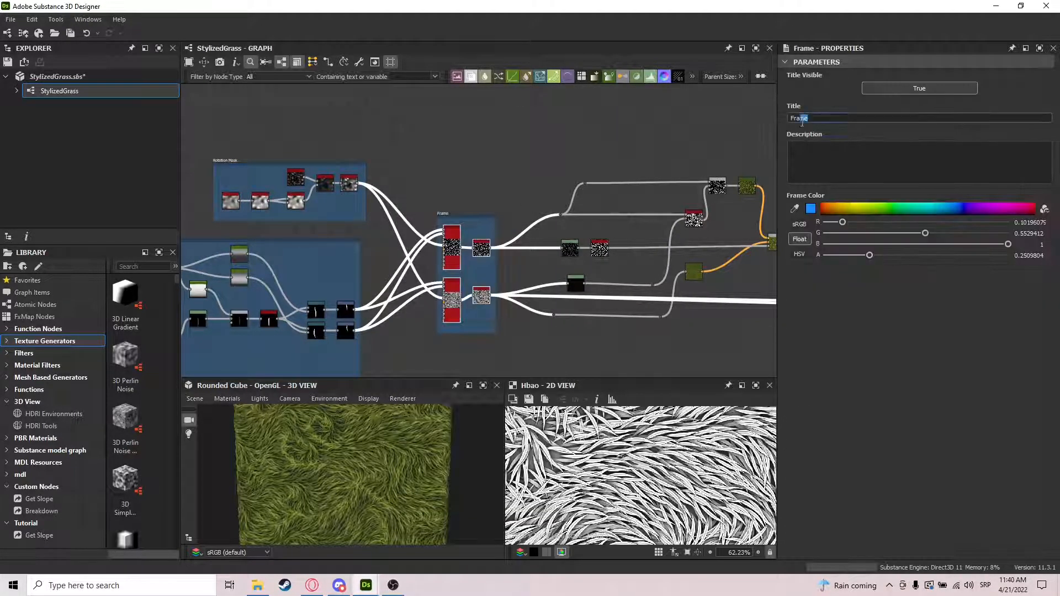
type("Masks")
Add a frame around the colour Blend, Gradient Maps and their mask nodes, titled "Base Albedo"
left_click(673, 209)
scroll(672, 208, "down", 1)
middle_click_drag(672, 209, 469, 184)
left_click_drag(558, 142, 329, 300)
key("space")
type("frame")
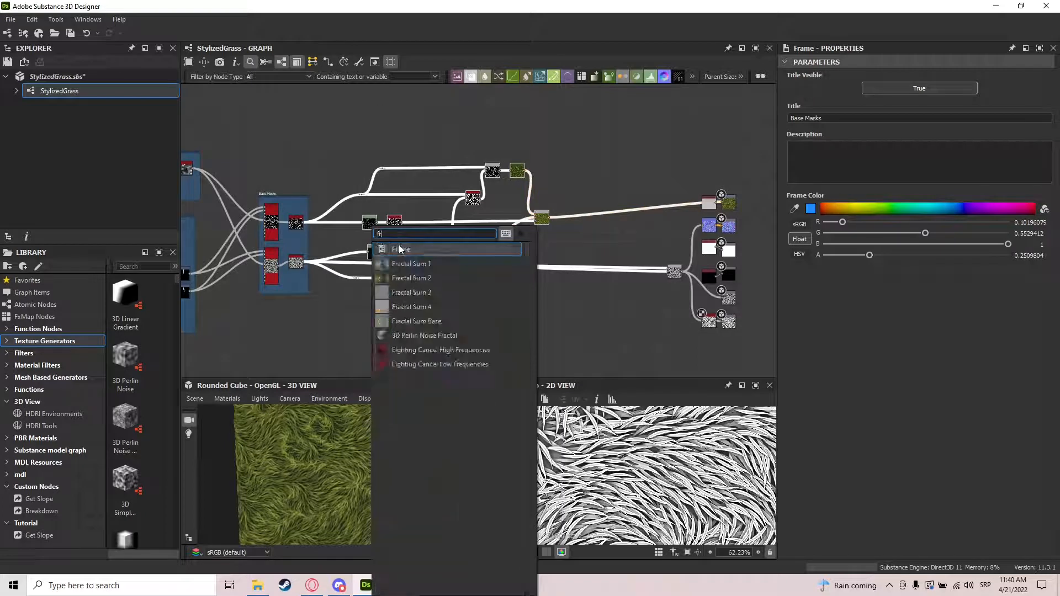
key("Return")
double_click(795, 119)
type("Base Albedo")
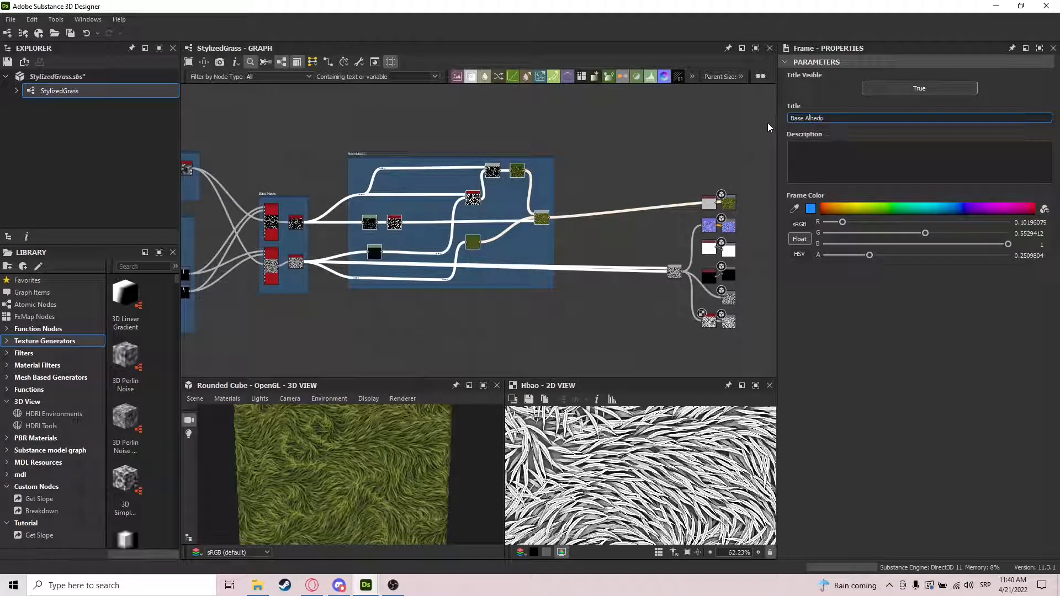
key("Return")
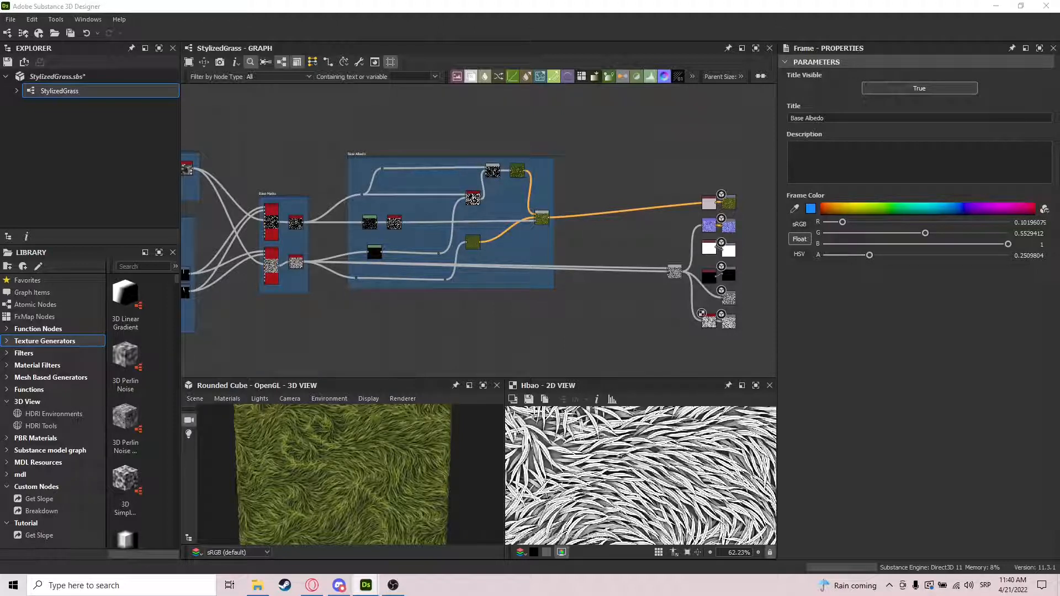
Reroute the lower Auto Levels node's onward connections so they start from the lower Levels node in the Base Albedo frame
left_click(375, 252)
middle_click_drag(659, 288, 633, 288)
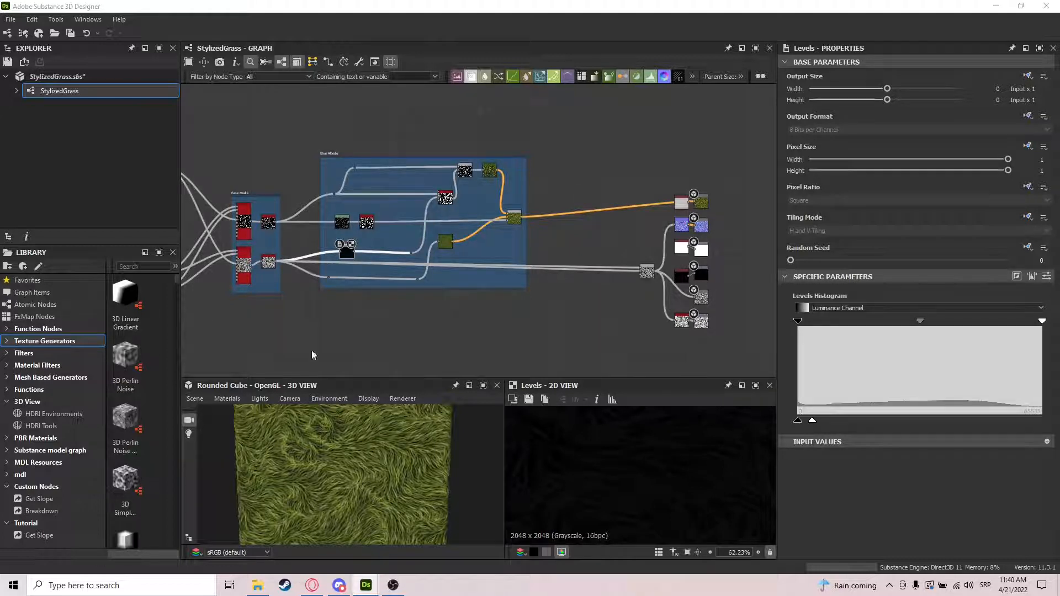
scroll(424, 324, "down", 1)
middle_click_drag(496, 289, 489, 257)
scroll(443, 290, "up", 1)
scroll(259, 235, "up", 1)
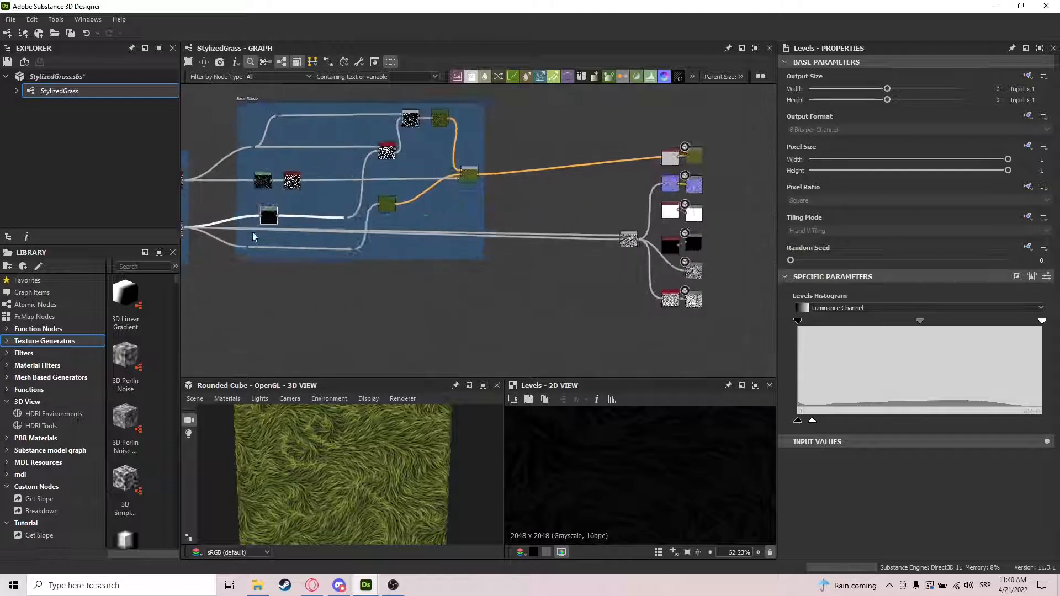
middle_click_drag(260, 231, 402, 248)
scroll(403, 248, "up", 3)
left_click_drag(265, 241, 426, 221, "shift")
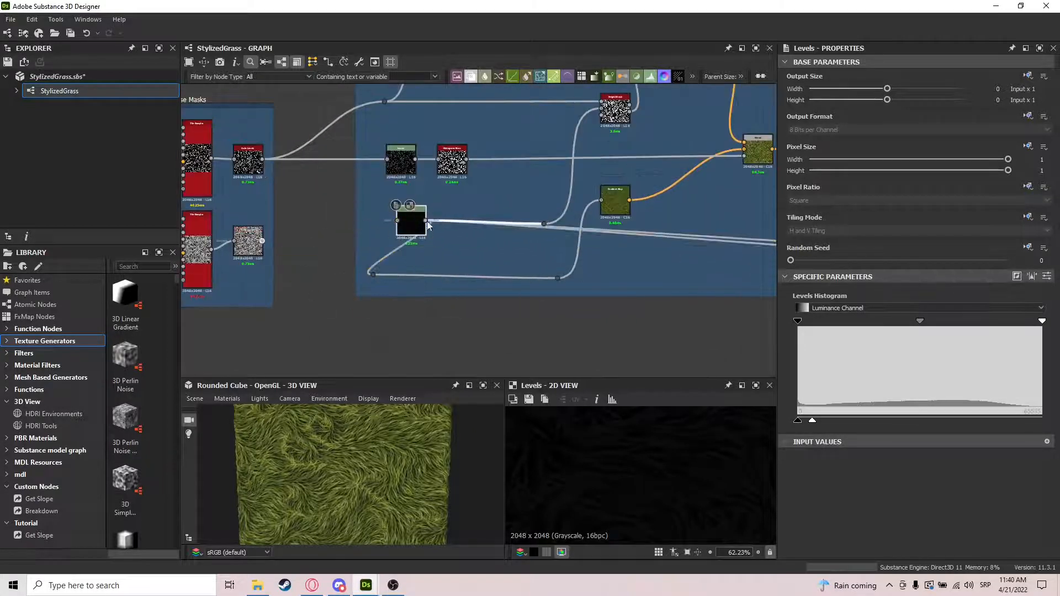
Examine the grass close up in the 3D view and preview the final Blend node that feeds the material outputs
middle_click_drag(680, 291, 570, 278)
scroll(339, 466, "up", 2)
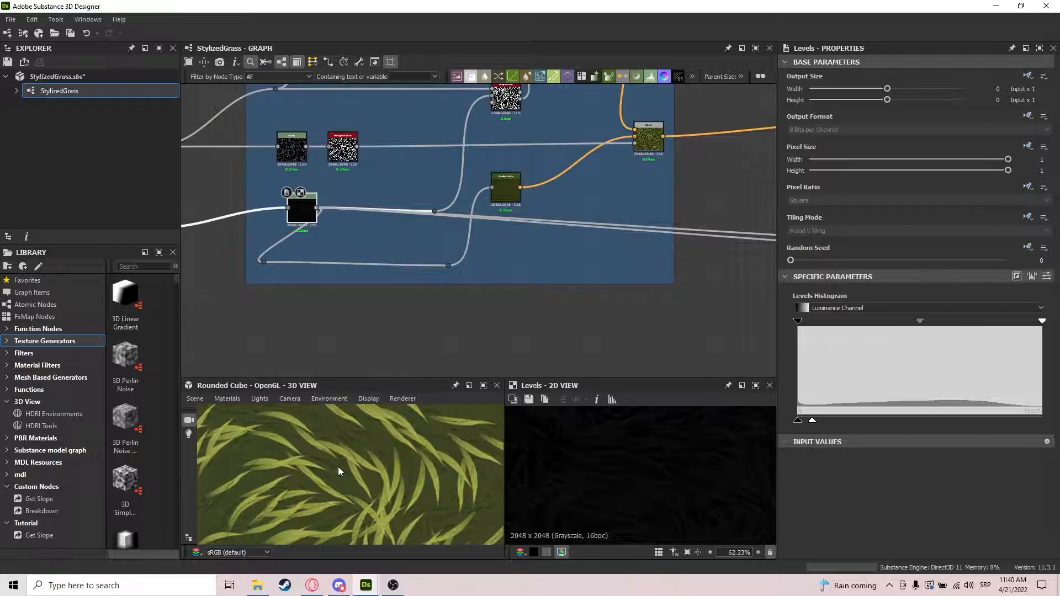
scroll(504, 247, "down", 1)
middle_click_drag(773, 250, 434, 247)
scroll(603, 257, "up", 2)
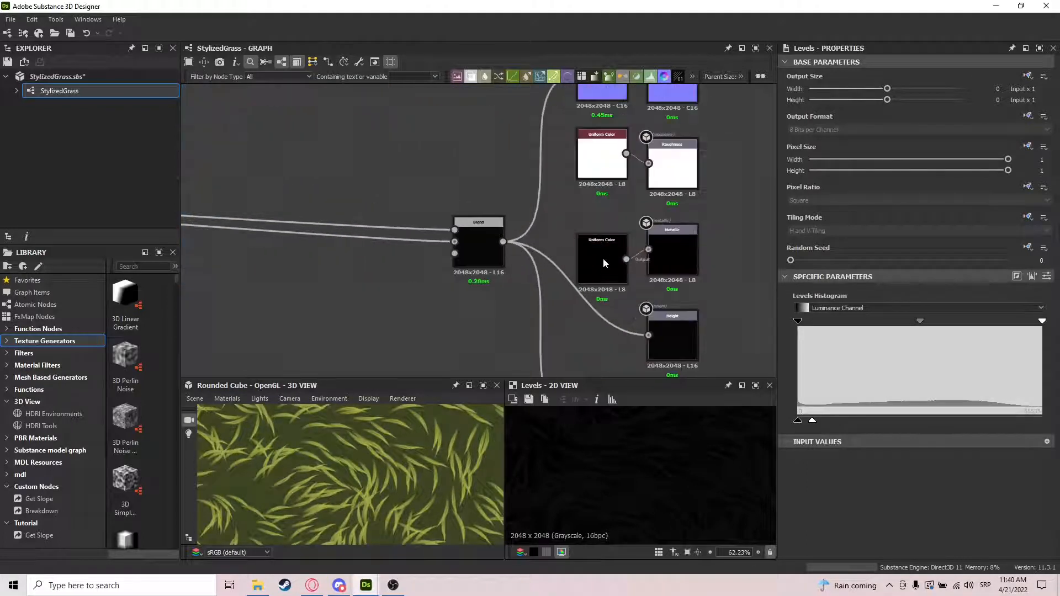
left_click_drag(607, 253, 608, 254)
middle_click_drag(608, 254, 617, 173)
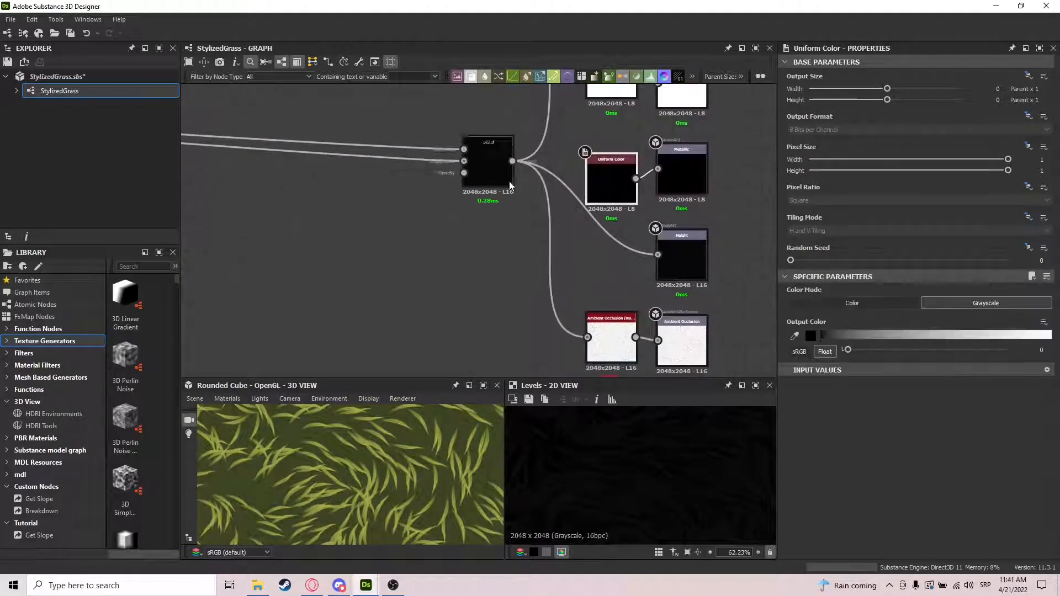
double_click(503, 183)
scroll(640, 479, "down", 1)
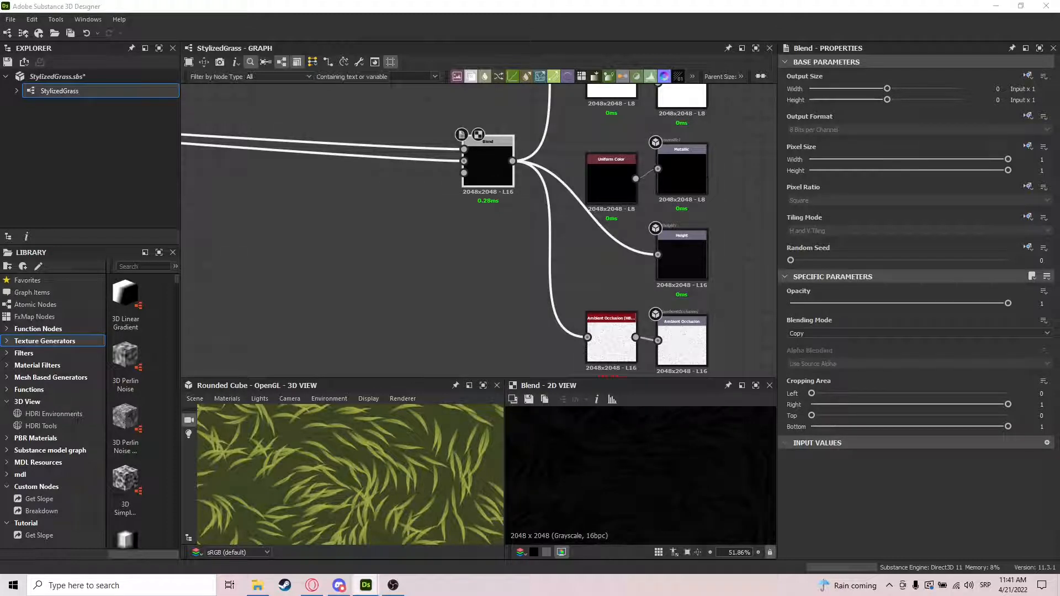
Raise the output white level of the lower Levels node and align the node beneath the upper Levels node
scroll(501, 227, "down", 5)
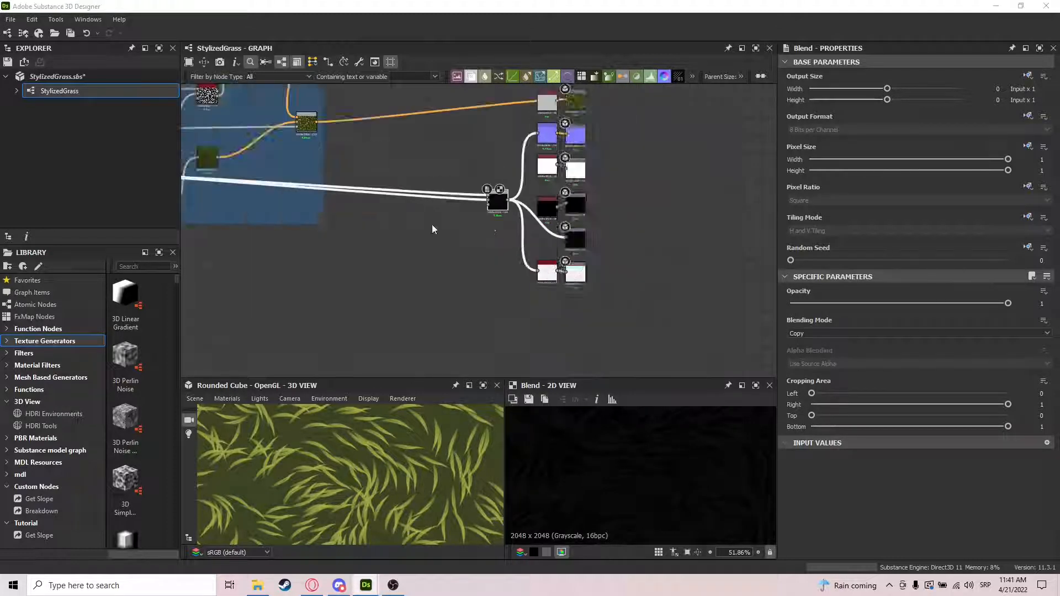
middle_click_drag(432, 224, 768, 220)
middle_click_drag(407, 196, 487, 221)
scroll(488, 209, "up", 4)
left_click(497, 249)
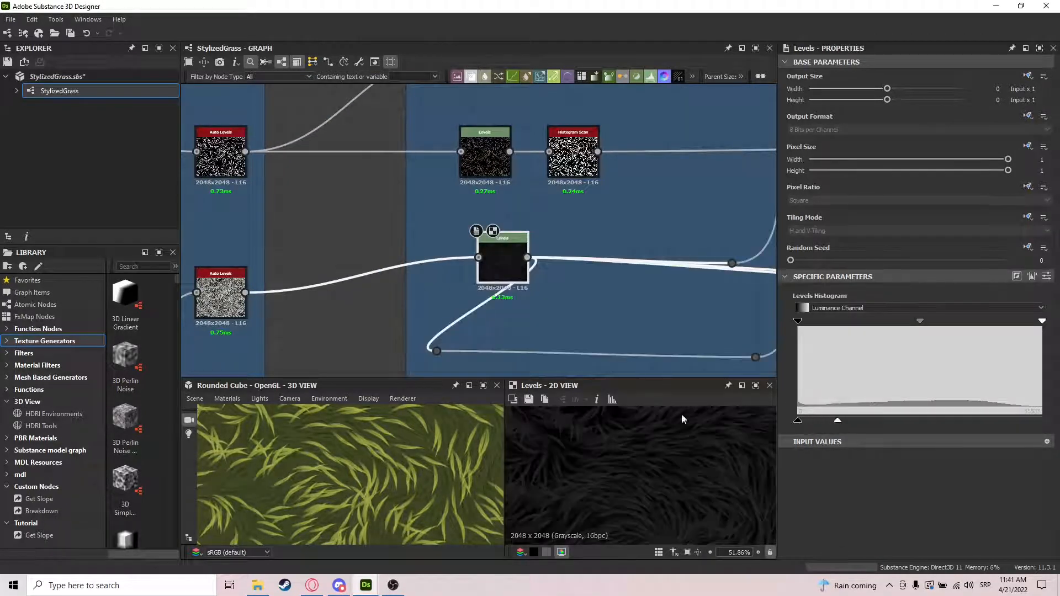
mouse_move(507, 271)
left_mouse_down()
mouse_move(469, 264)
mouse_move(379, 282)
mouse_move(490, 259)
mouse_move(492, 273)
left_mouse_up()
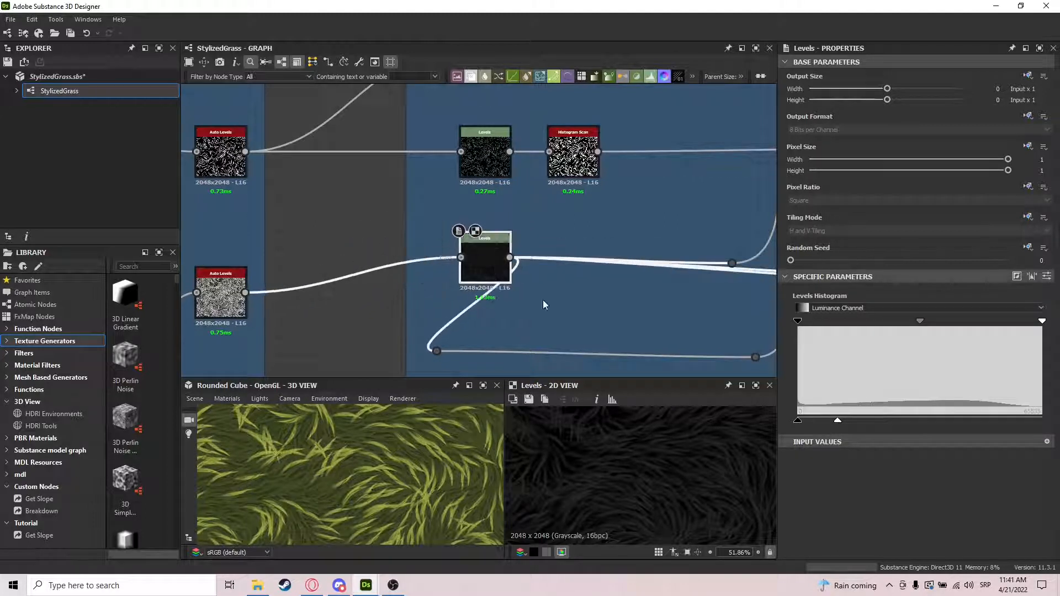
Move the first dot on the wire to the lower Gradient Map so it sits past the Levels node
scroll(552, 304, "down", 2)
middle_click_drag(560, 305, 443, 275)
left_click_drag(359, 307, 446, 310)
middle_click_drag(635, 273, 615, 272)
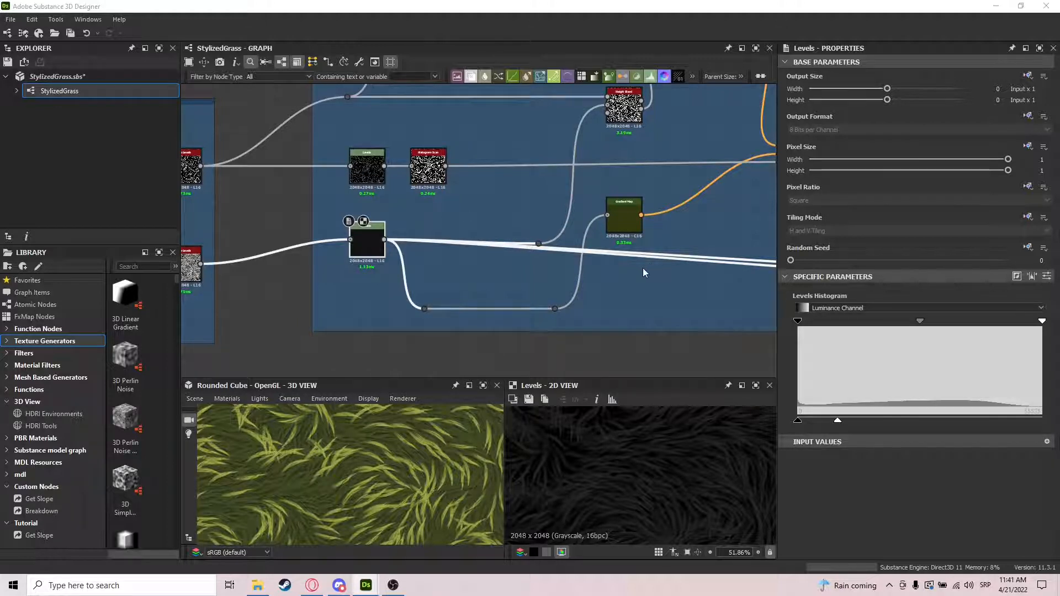
Inspect the Height and Ambient Occlusion outputs and the HBAO node, and check the grass in the 3D view
scroll(459, 234, "down", 5)
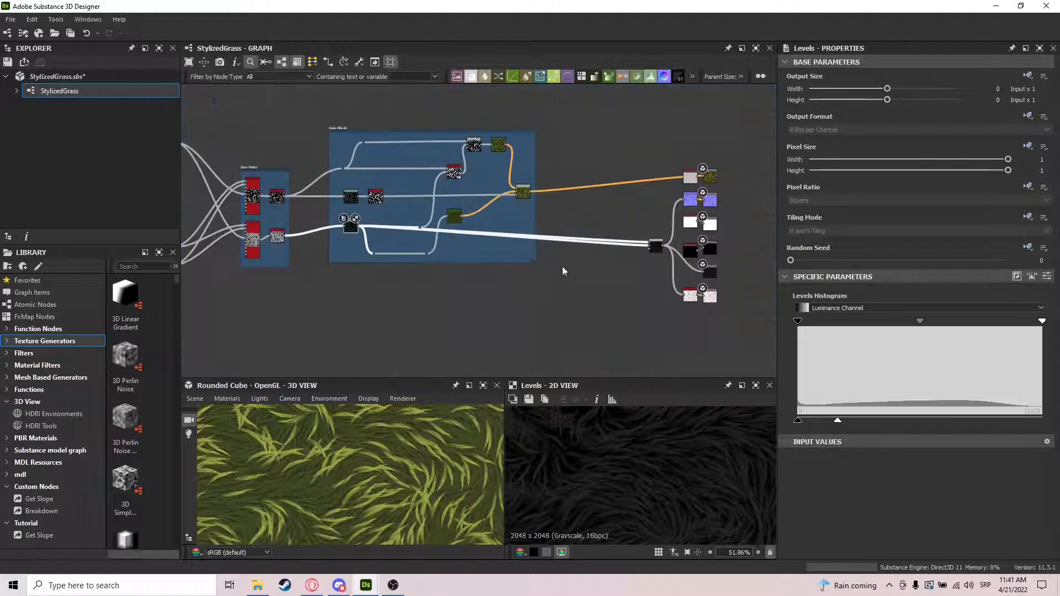
middle_click_drag(697, 277, 505, 265)
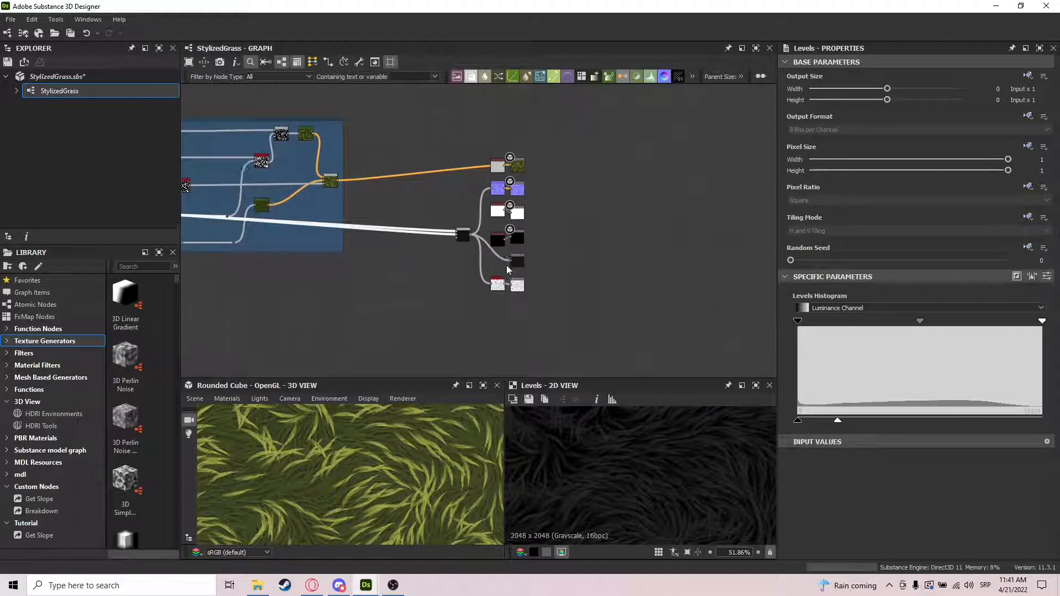
scroll(506, 265, "up", 5)
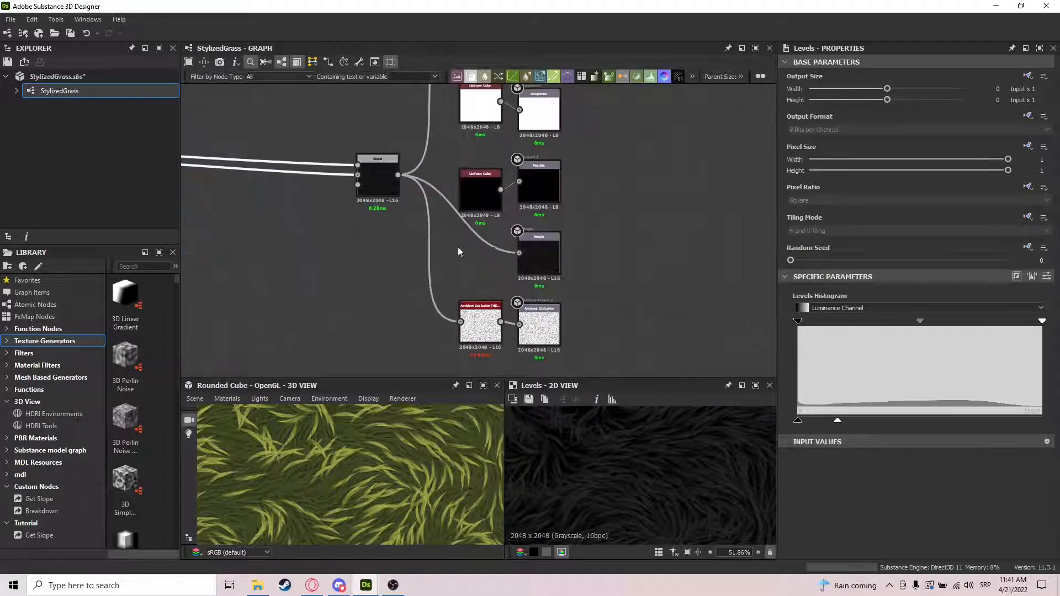
double_click(538, 253)
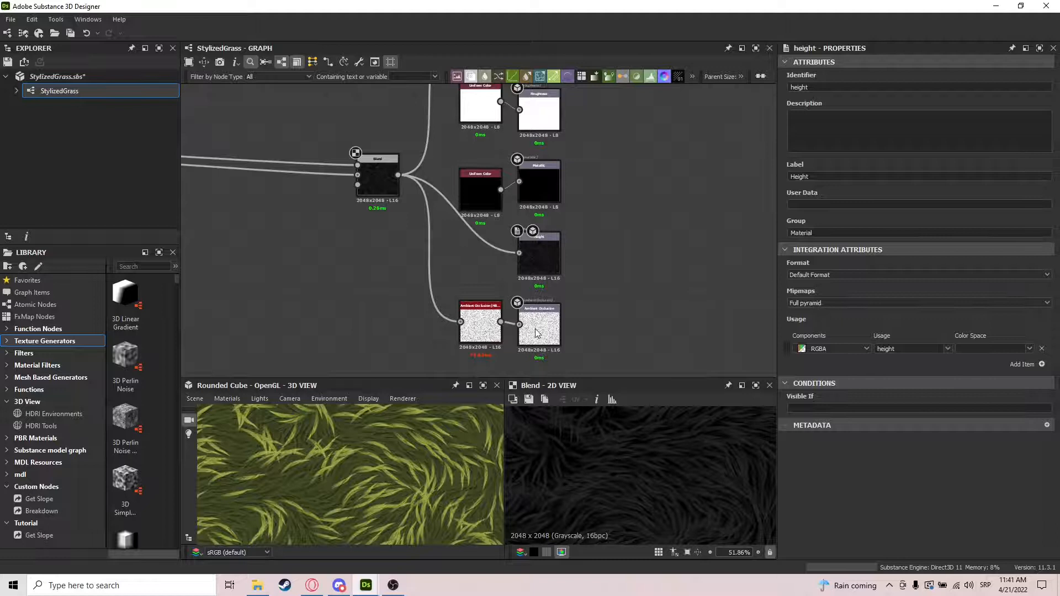
double_click(538, 329)
double_click(480, 325)
left_click_drag(342, 495, 406, 461)
Add a Blend node with the upper Auto Levels mask over the lower Levels output, in Max (Lighten) mode
middle_click_drag(398, 244, 455, 258)
scroll(453, 257, "down", 3)
middle_click_drag(420, 305, 633, 264)
scroll(633, 264, "down", 4)
middle_click_drag(312, 249, 400, 254)
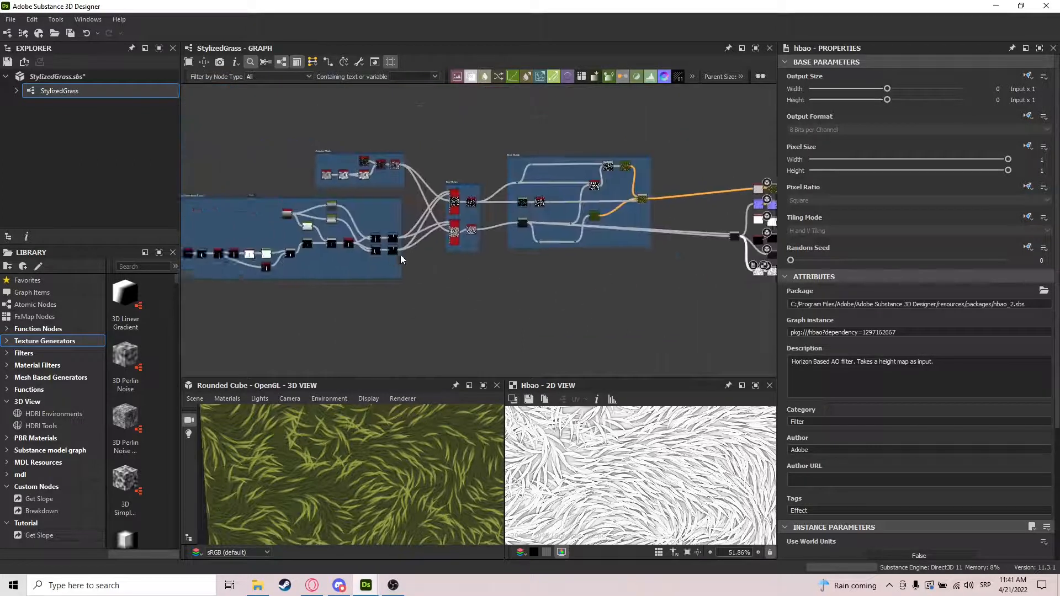
scroll(542, 256, "up", 7)
middle_click_drag(599, 280, 523, 262)
scroll(478, 275, "down", 4)
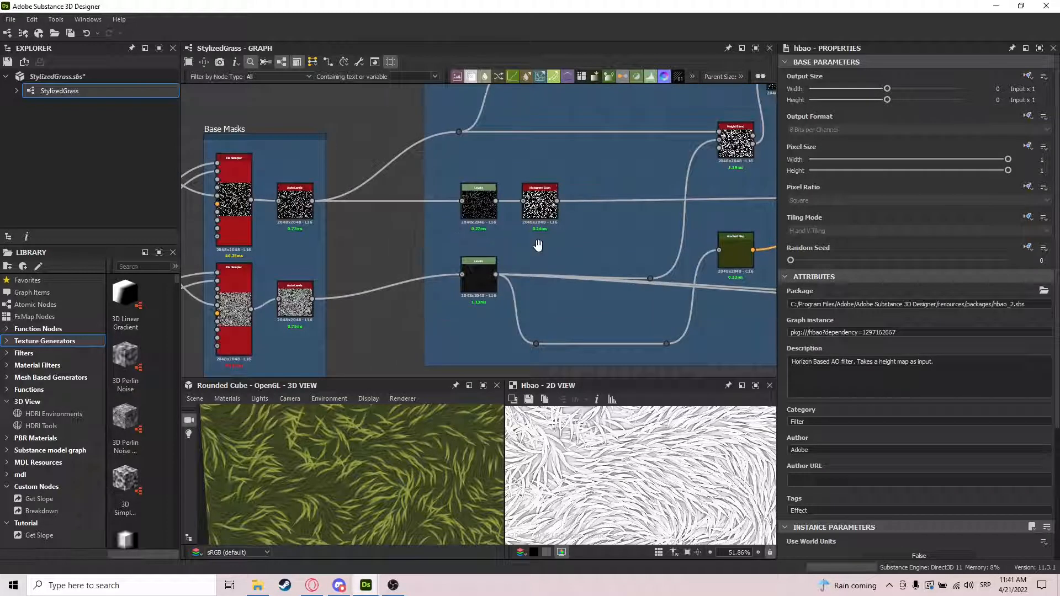
scroll(538, 239, "up", 2)
middle_click_drag(521, 263, 454, 262)
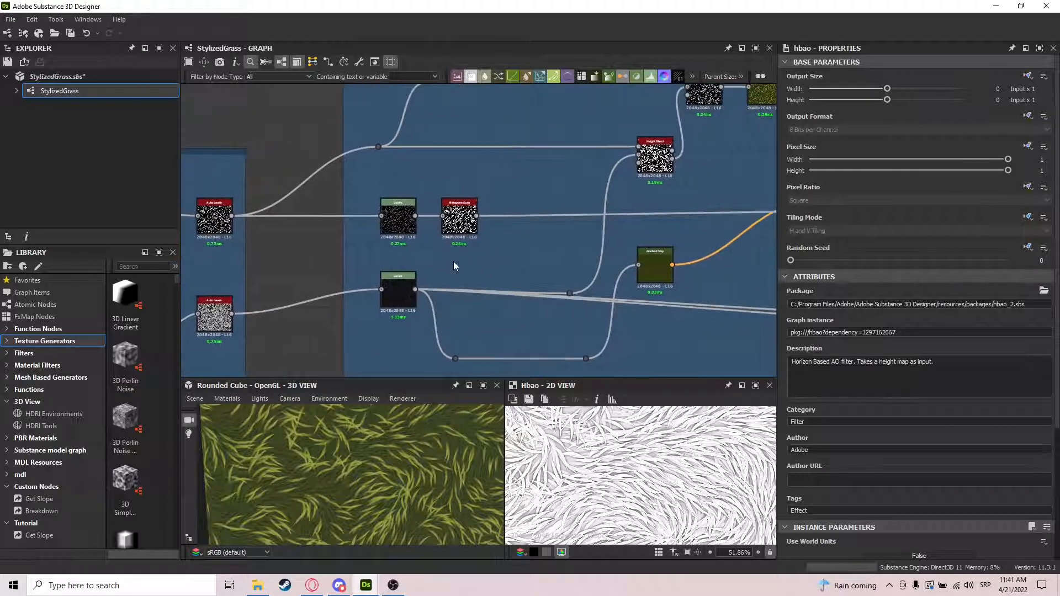
left_click_drag(415, 289, 468, 262)
left_click(494, 250)
left_click_drag(231, 215, 467, 257)
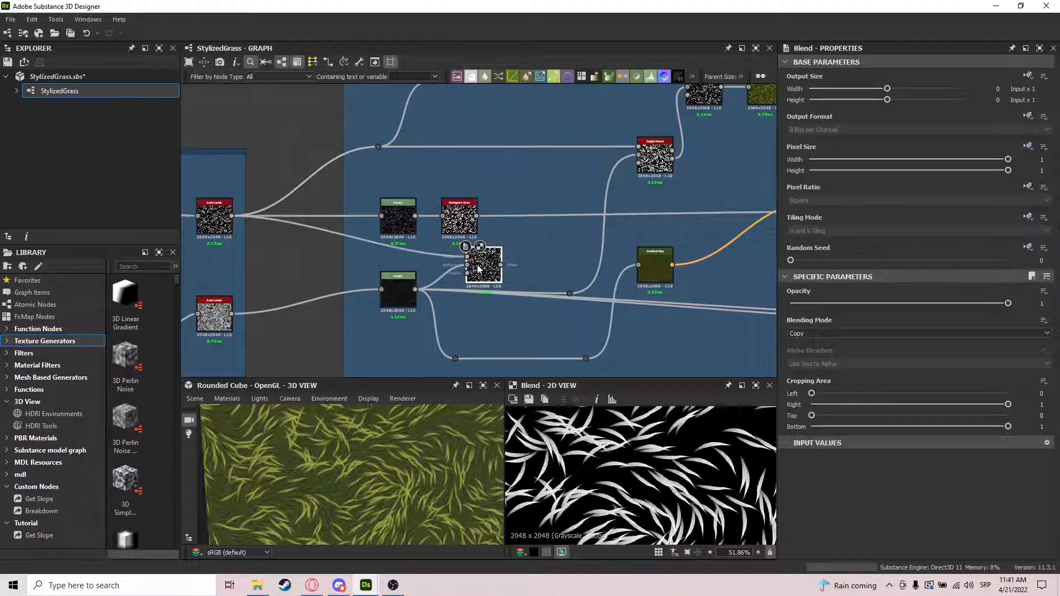
left_click(835, 334)
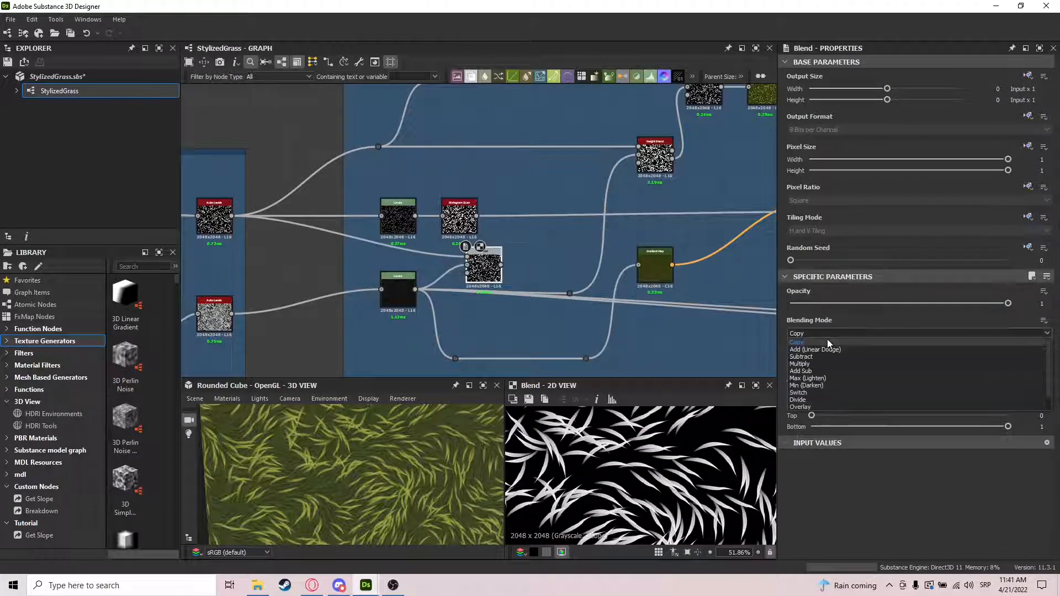
left_click(807, 378)
Try to move the lower Levels node's outgoing connections onto the new Blend, and undo the attempt
left_click_drag(415, 289, 485, 268, "shift")
key("ctrl+z")
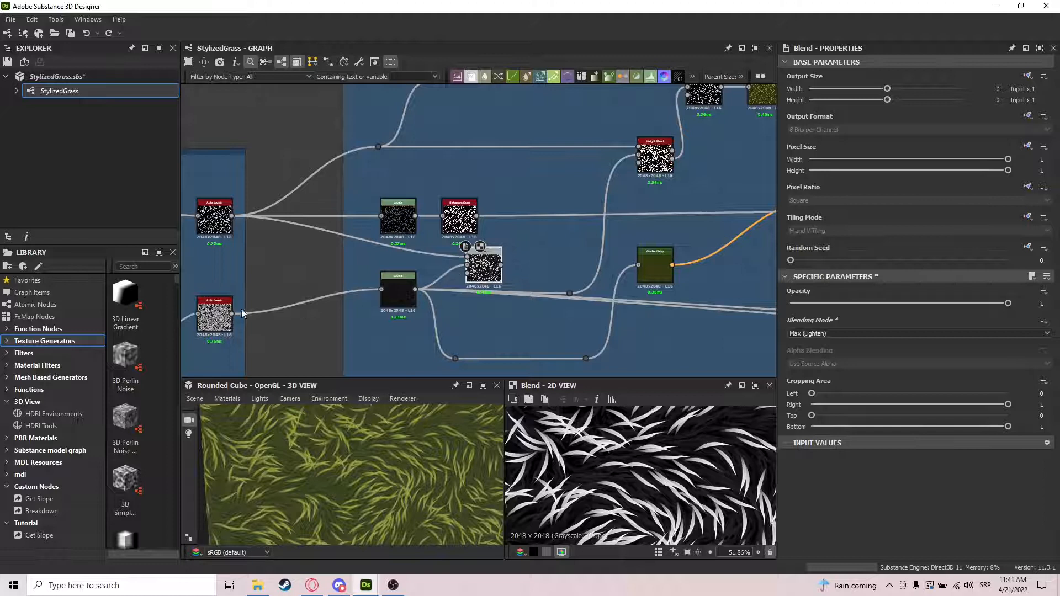
scroll(406, 260, "down", 5)
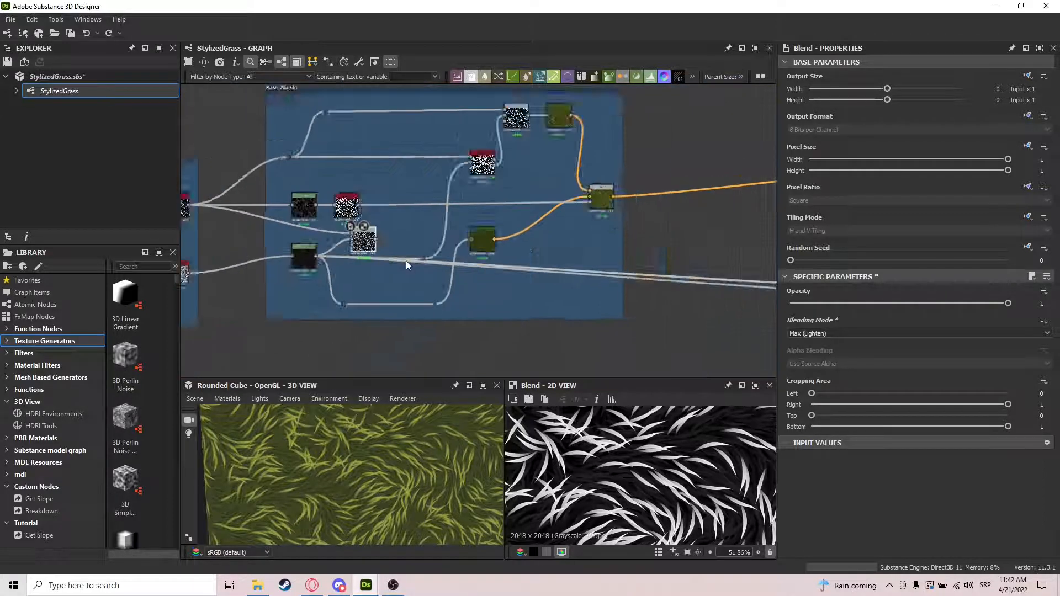
scroll(389, 252, "up", 3)
scroll(613, 300, "down", 1)
middle_click_drag(614, 300, 469, 293)
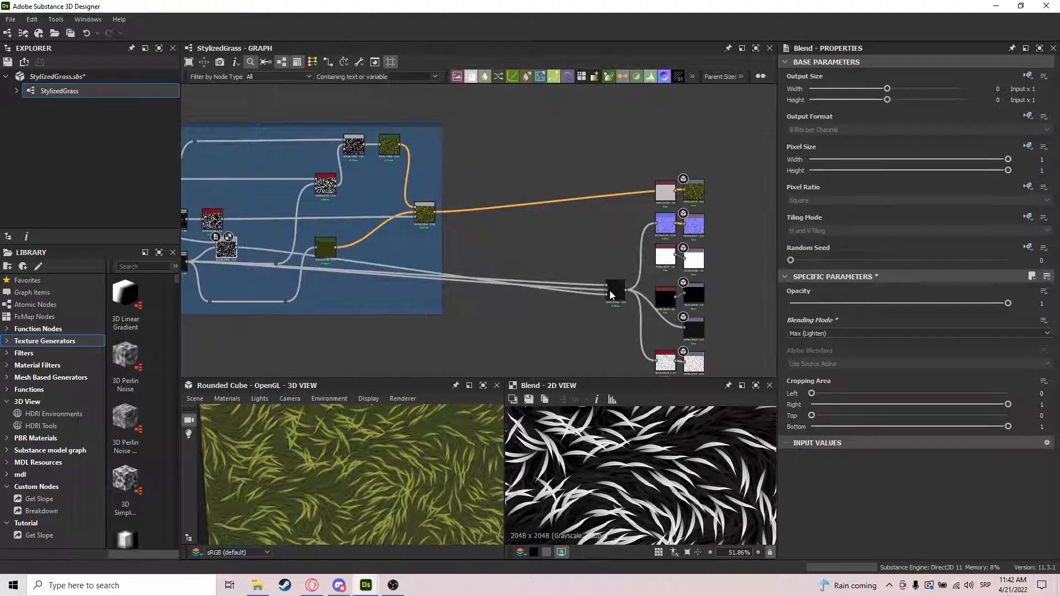
mouse_move(610, 294)
left_mouse_down()
mouse_move(413, 293)
mouse_move(612, 292)
left_mouse_up()
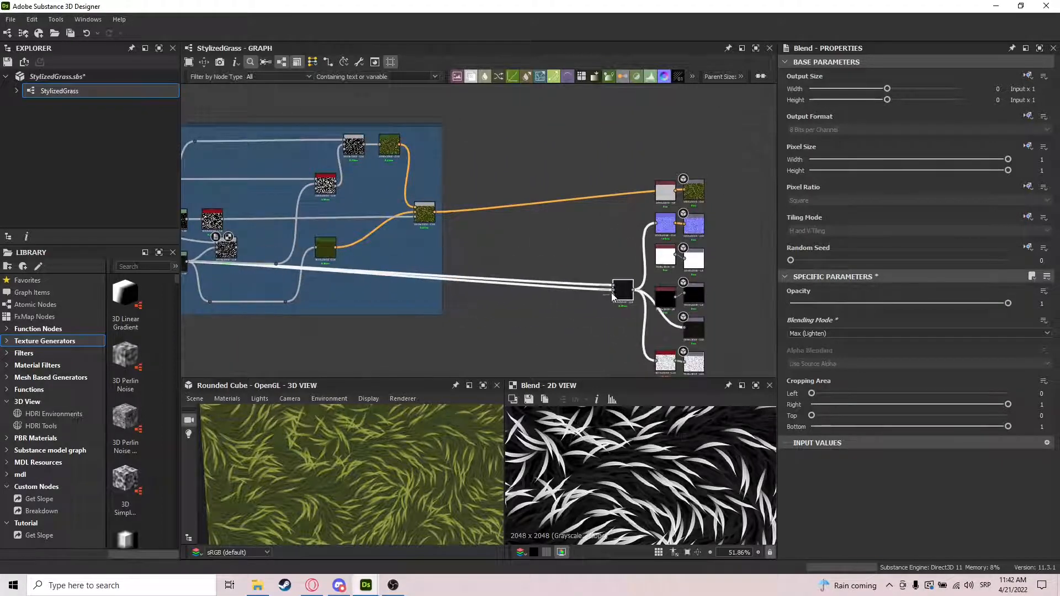
Place the new Blend below the Base Albedo frame and connect its output to both inputs of the final Blend
middle_click_drag(296, 297, 454, 247)
left_click_drag(388, 202, 398, 300)
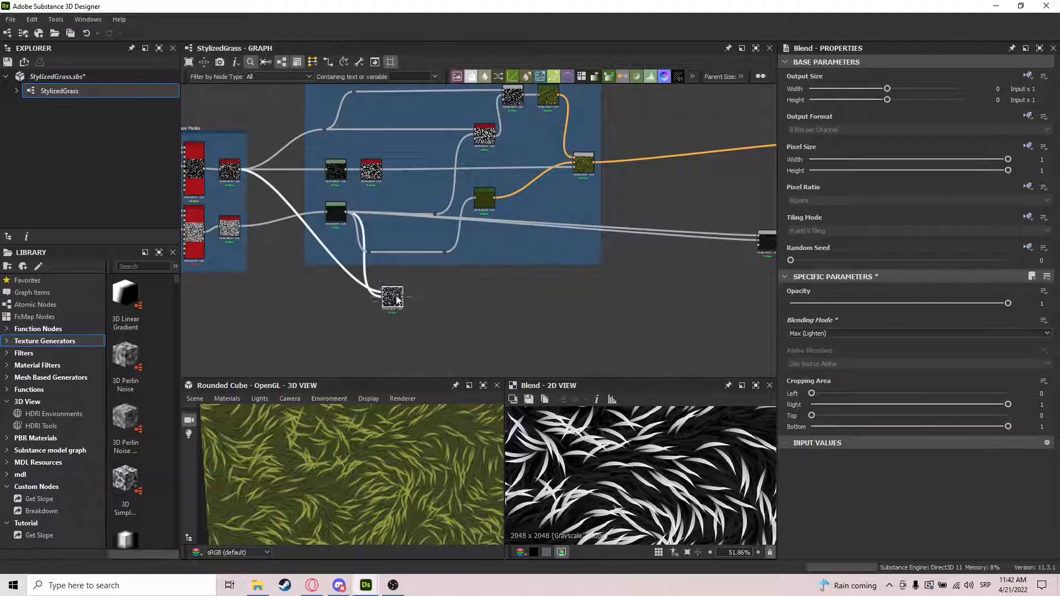
middle_click_drag(413, 294, 343, 296)
left_click_drag(331, 298, 685, 242)
left_click_drag(346, 293, 687, 242)
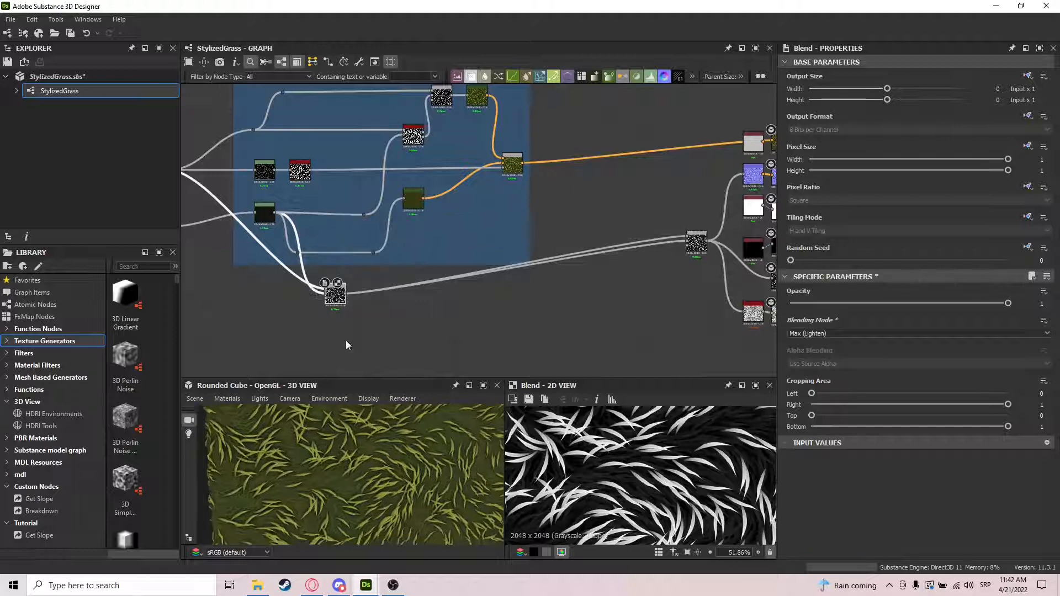
Check the grass in 3D, move the Max (Lighten) Blend back into the Base Albedo frame, and delete it
scroll(320, 486, "up", 3)
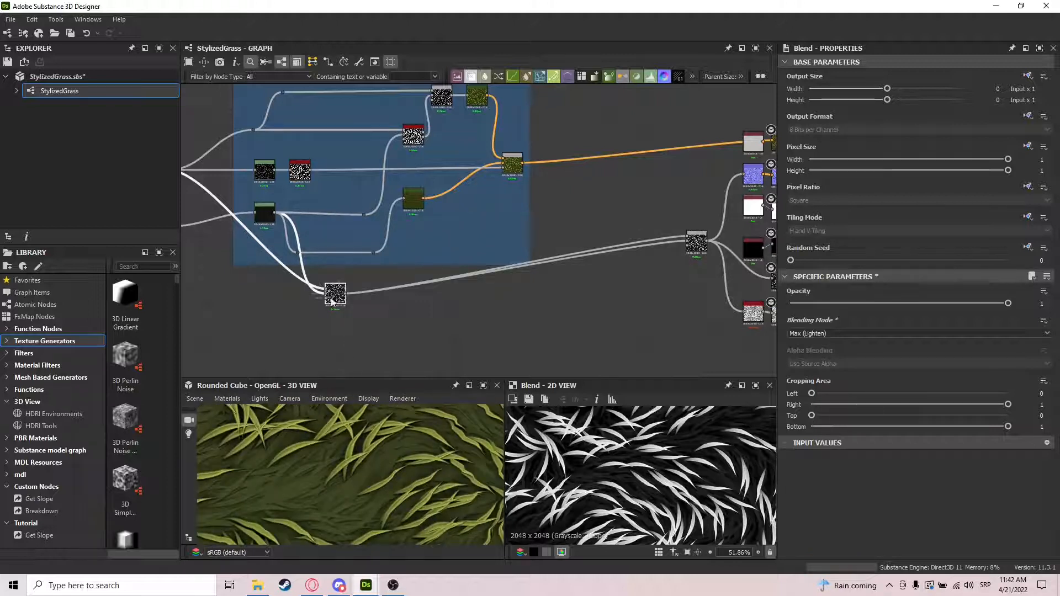
middle_click_drag(355, 296, 457, 315)
scroll(449, 317, "up", 1)
left_click_drag(439, 325, 429, 207)
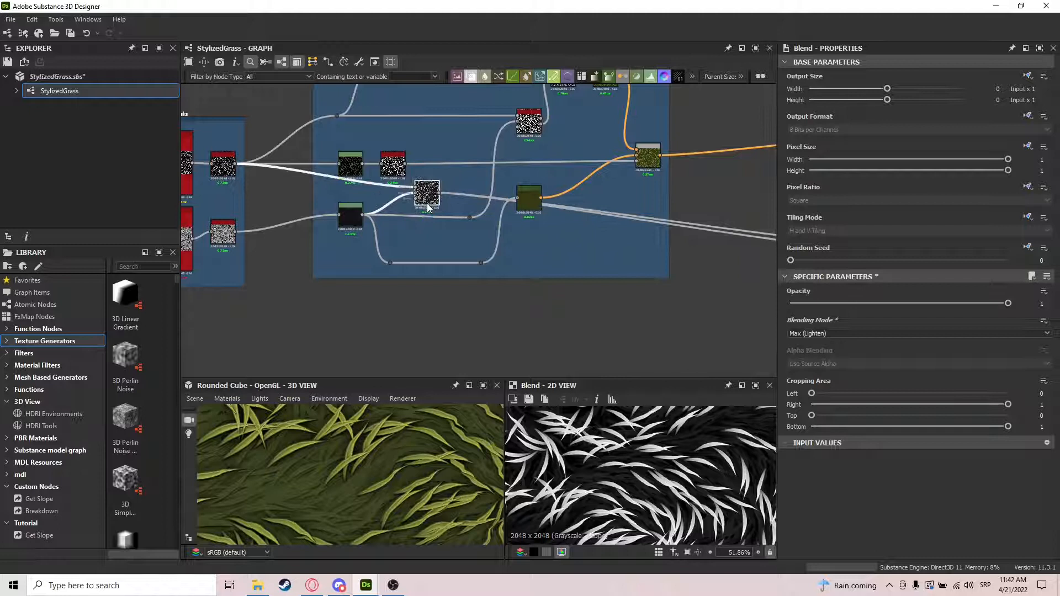
key("Delete")
Connect the lower Auto Levels output to both inputs of the final Blend, routed through two dots below the Base Albedo frame
middle_click_drag(258, 237, 229, 209)
scroll(229, 208, "down", 2)
left_click(213, 203)
left_click_drag(214, 206, 237, 277)
left_click_drag(606, 281, 608, 276)
left_click_drag(631, 219, 646, 214)
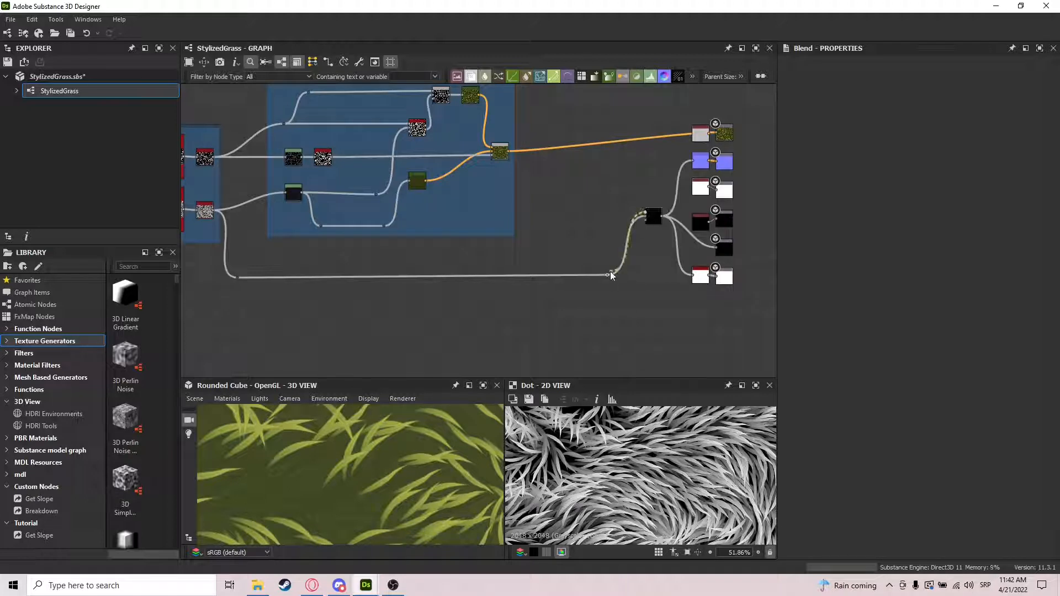
Examine the grass cube in the 3D view and inspect the HBAO node's preview and instance parameters
scroll(381, 497, "down", 8)
left_click_drag(364, 489, 336, 478)
scroll(336, 478, "up", 4)
middle_click_drag(405, 213, 524, 247)
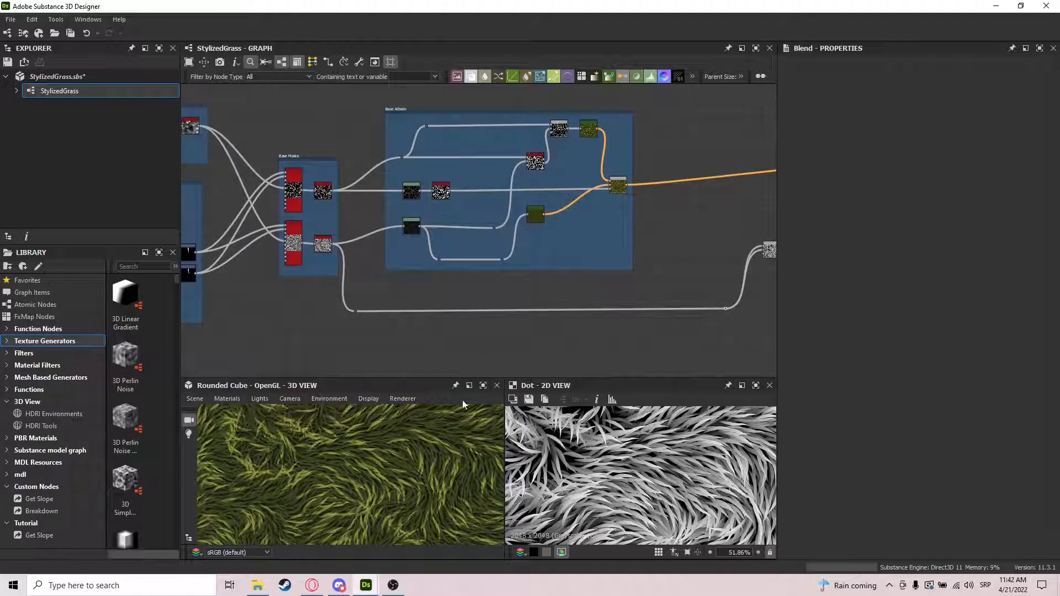
scroll(364, 480, "down", 6)
middle_click_drag(767, 290, 479, 286)
scroll(495, 249, "up", 4)
middle_click_drag(636, 326, 639, 275)
left_click(583, 321)
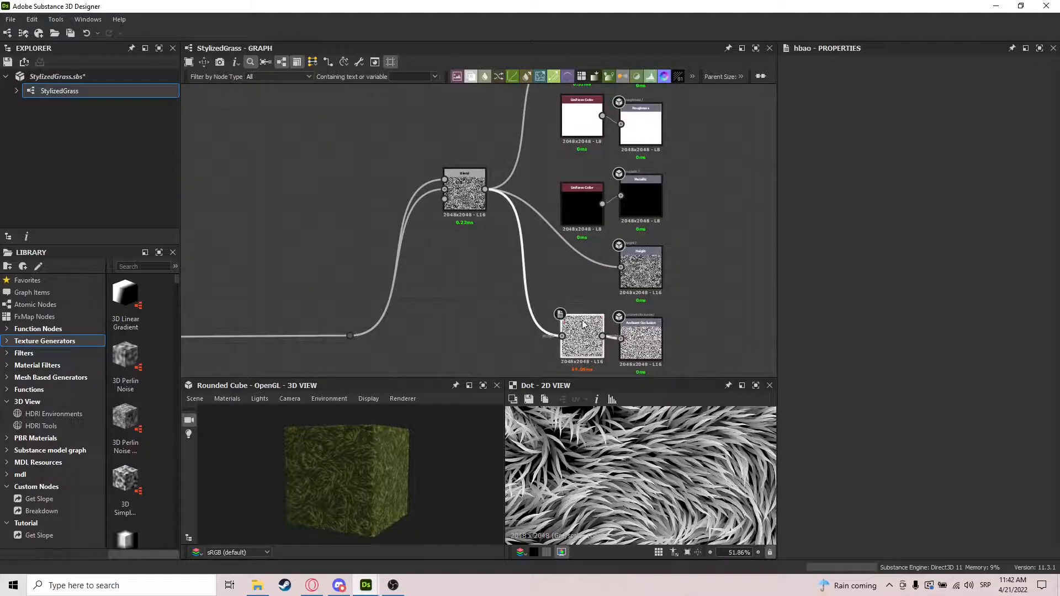
double_click(584, 323)
scroll(927, 415, "down", 5)
scroll(642, 477, "down", 3)
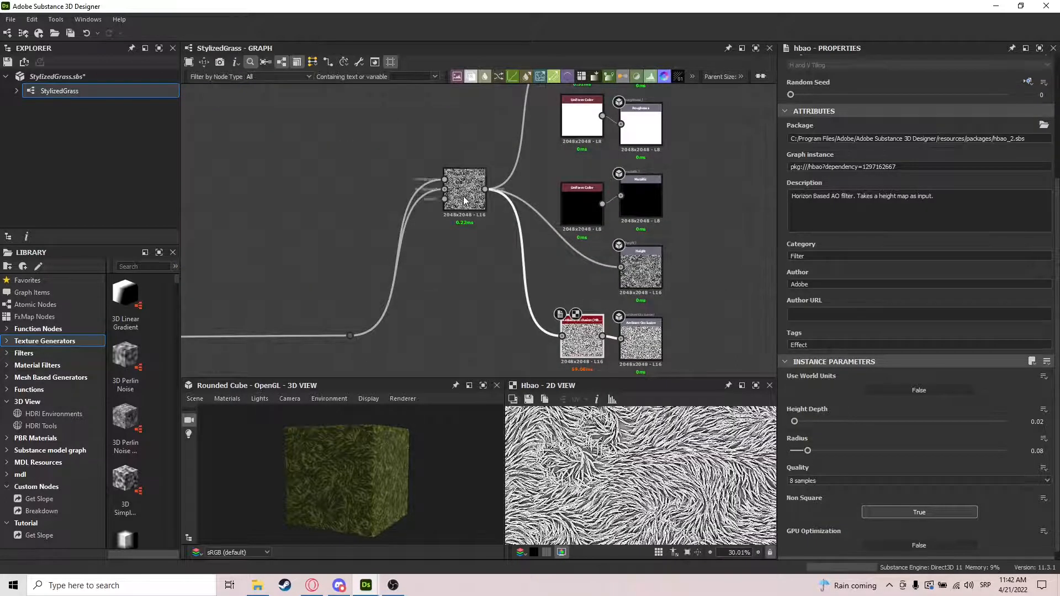
Preview the final Blend node and examine the grass cube up close and from another angle
middle_click_drag(463, 200, 514, 239)
double_click(513, 237)
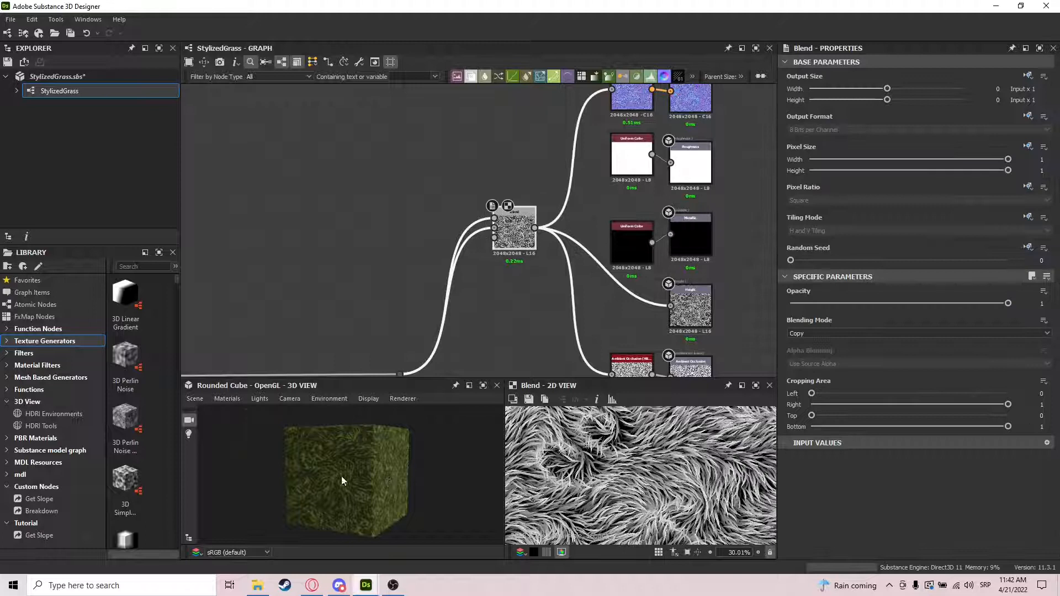
scroll(345, 451, "up", 6)
scroll(356, 457, "down", 6)
left_click_drag(356, 457, 261, 445)
scroll(317, 462, "up", 5)
scroll(321, 237, "down", 6)
Lower the output white level of the lower Levels node in the Base Albedo frame and check its Gradient Map and the 3D grass
middle_click_drag(320, 238, 650, 315)
scroll(532, 297, "up", 1)
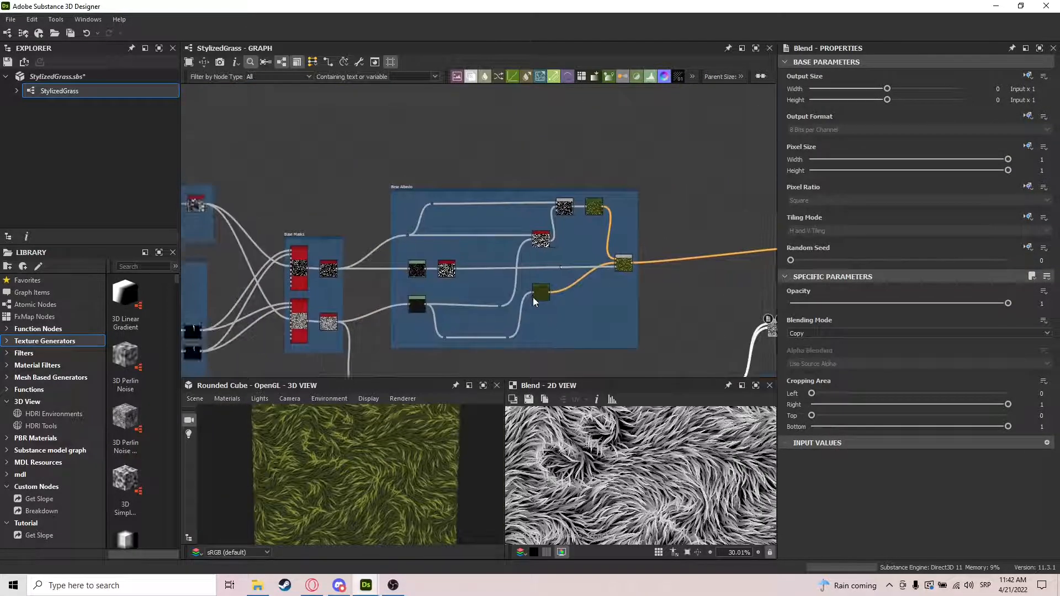
scroll(533, 297, "up", 4)
double_click(545, 290)
middle_click_drag(504, 275, 526, 260)
double_click(324, 262)
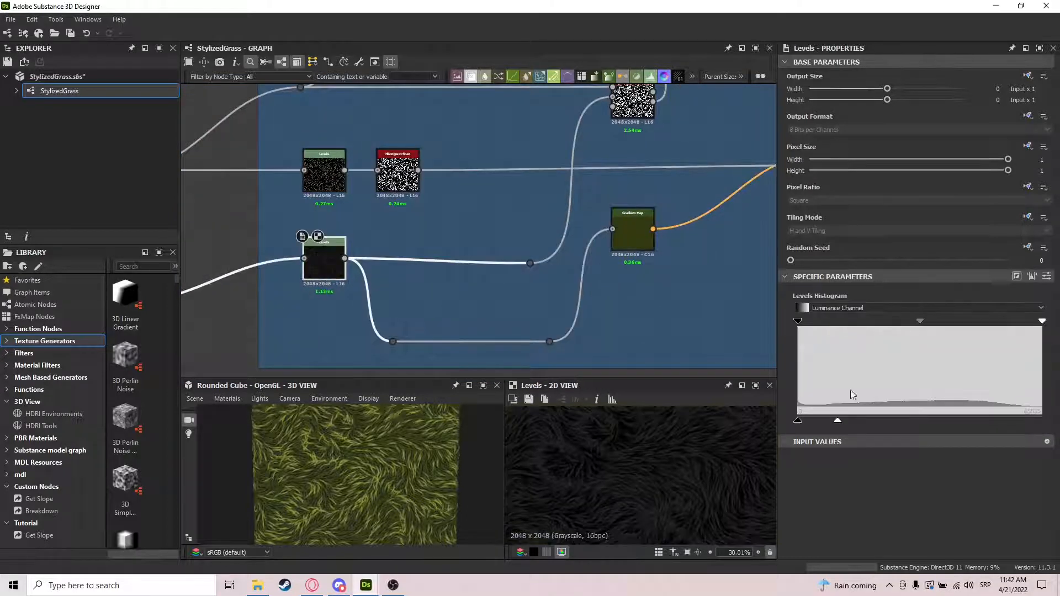
left_click_drag(839, 423, 816, 423)
double_click(628, 234)
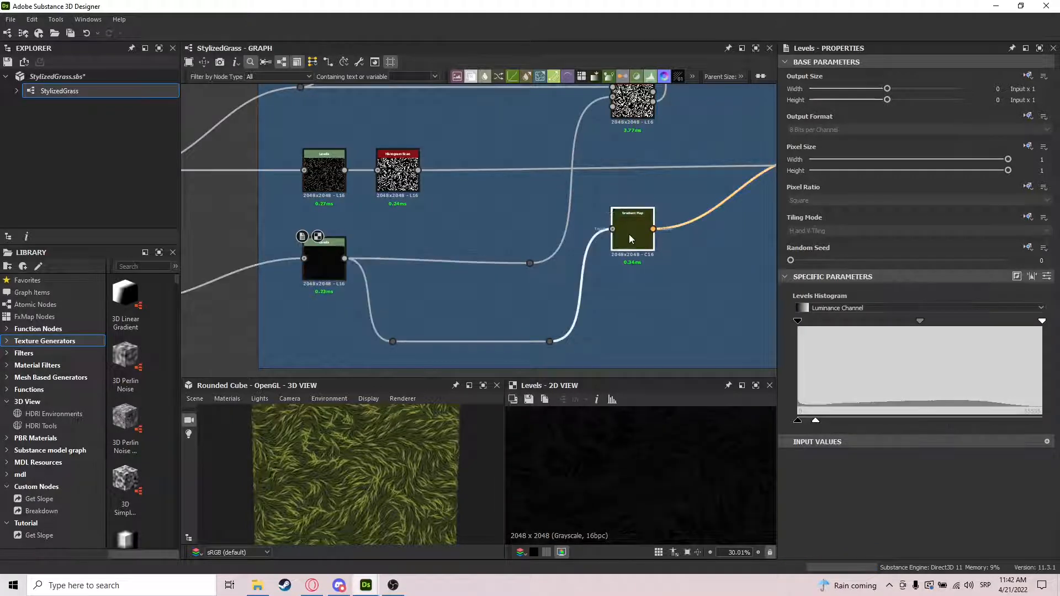
scroll(578, 495, "down", 4)
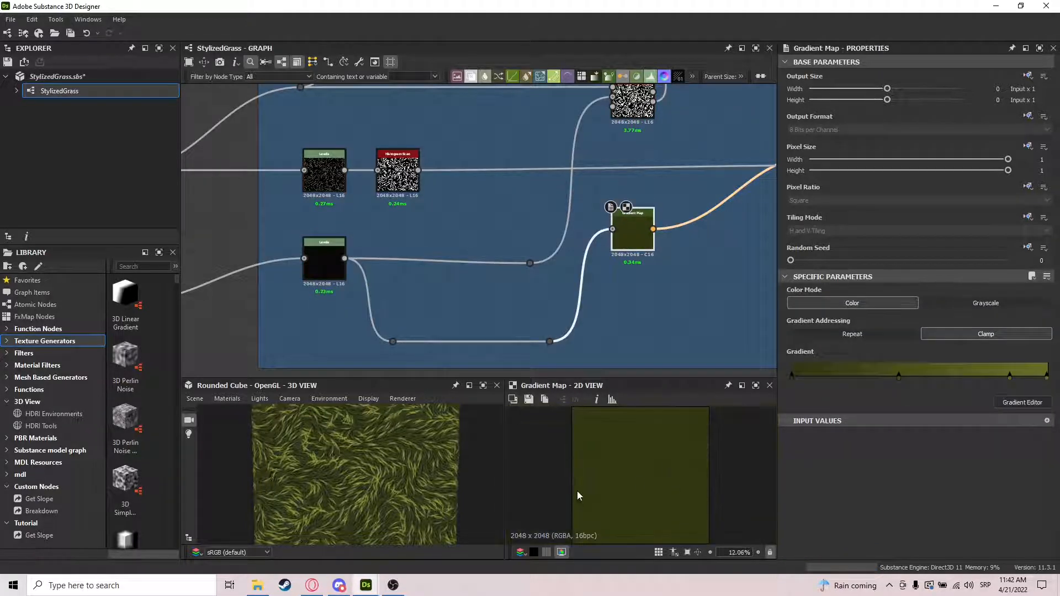
mouse_move(395, 477)
left_mouse_down()
mouse_move(439, 466)
mouse_move(392, 465)
left_mouse_up()
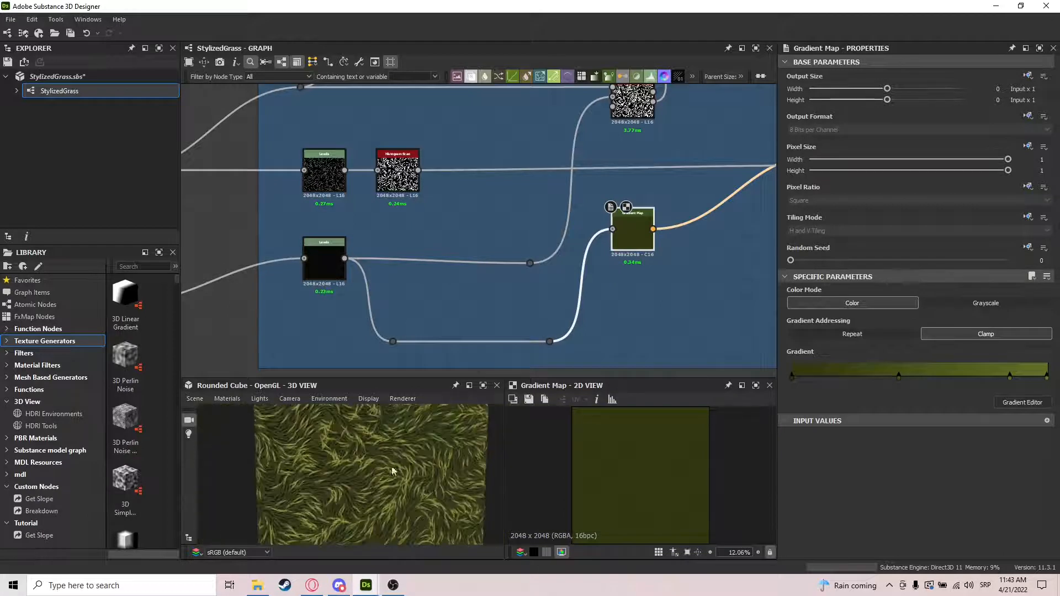
Straighten the long connection below the Base Albedo frame by aligning its dot near the final Blend with the other dot
middle_click_drag(474, 248, 475, 288)
scroll(475, 286, "down", 3)
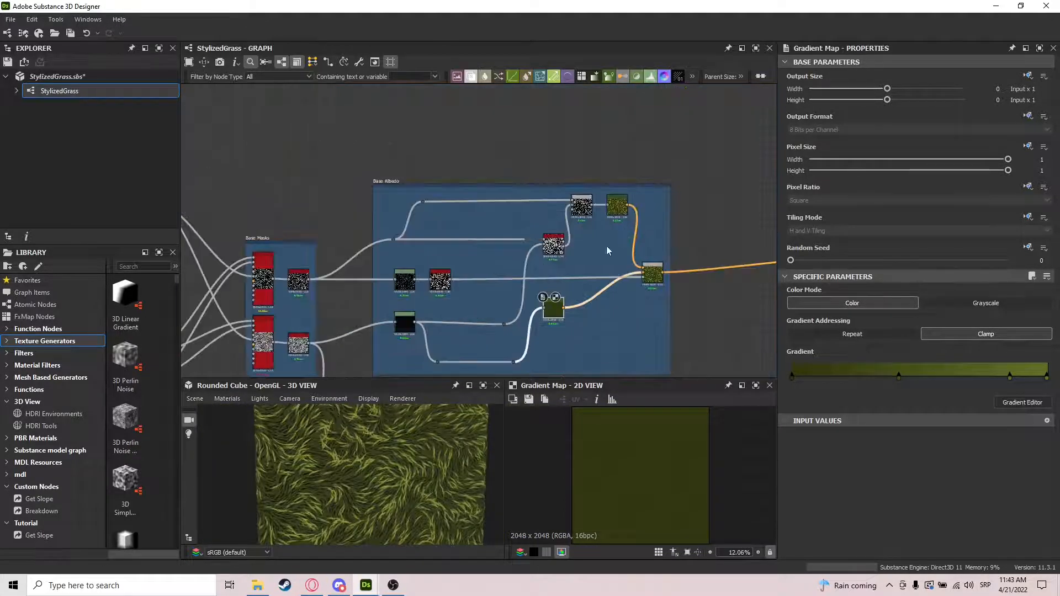
middle_click_drag(512, 331, 534, 272)
scroll(535, 272, "down", 1)
middle_click_drag(654, 295, 572, 274)
left_click(693, 309)
left_click_drag(677, 326, 675, 330)
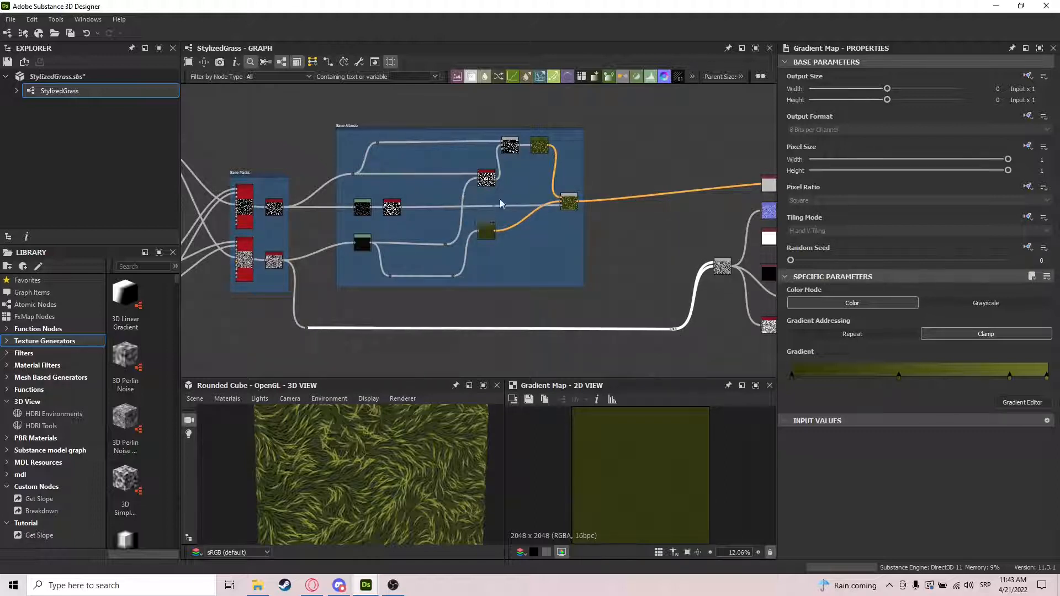
Set the opacity of the Base Albedo frame's final color Blend to its maximum
scroll(547, 203, "up", 3)
left_click(570, 203)
left_click_drag(919, 304, 1059, 326)
Align the dot between the lower Levels node and the Height Blend so that the connection runs straight
left_click(406, 269)
middle_click_drag(603, 250, 679, 220)
middle_click_drag(457, 264, 540, 256)
left_click(322, 254)
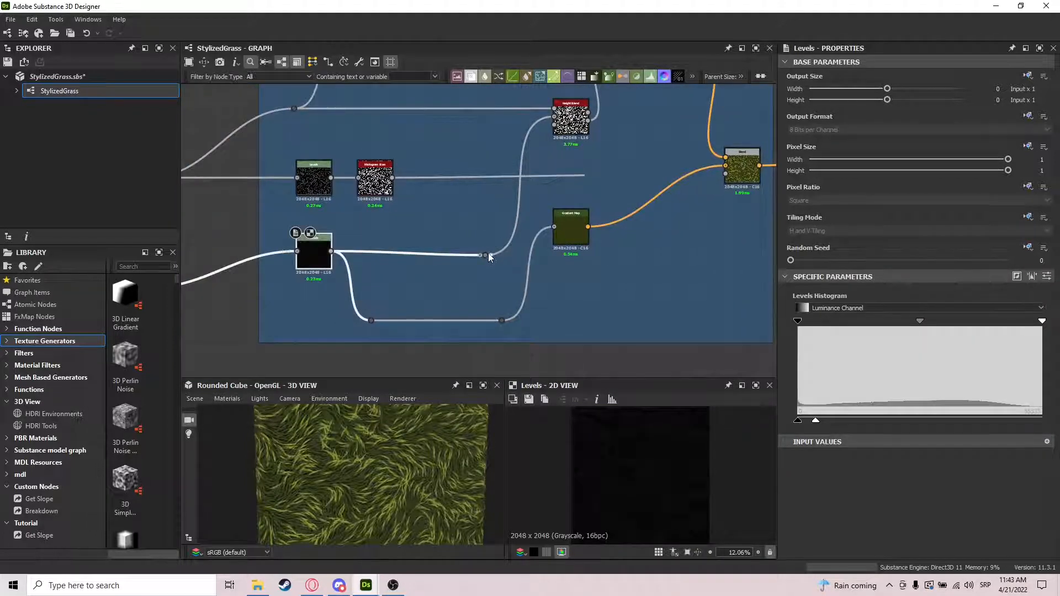
left_click_drag(485, 255, 485, 251)
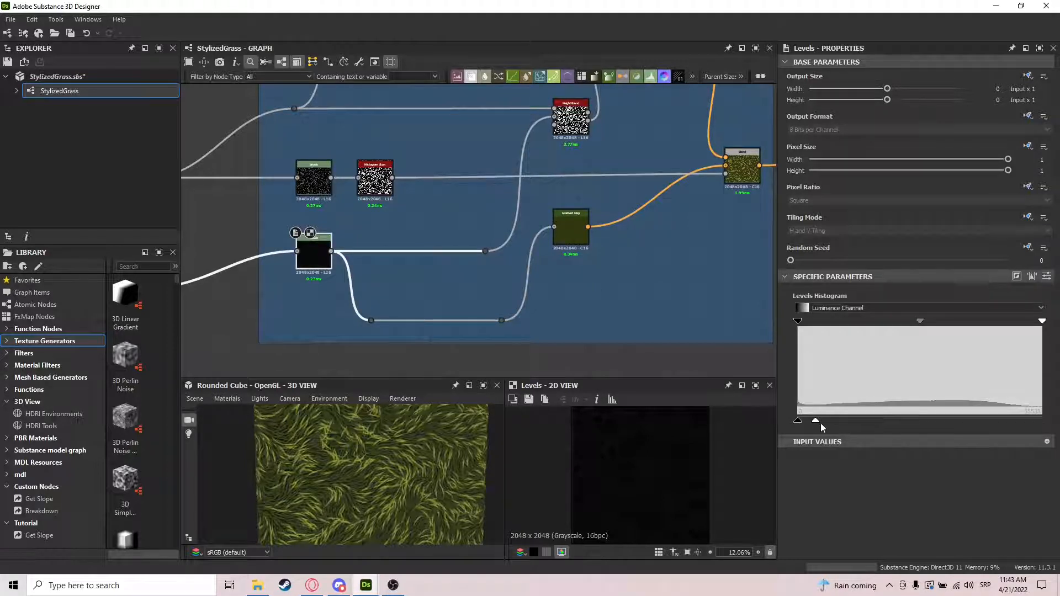
Raise the lower Levels node's output white level to about half and check the grass cube and the Gradient Map
left_click_drag(818, 422, 919, 420)
scroll(398, 450, "up", 5)
left_click_drag(364, 452, 350, 448)
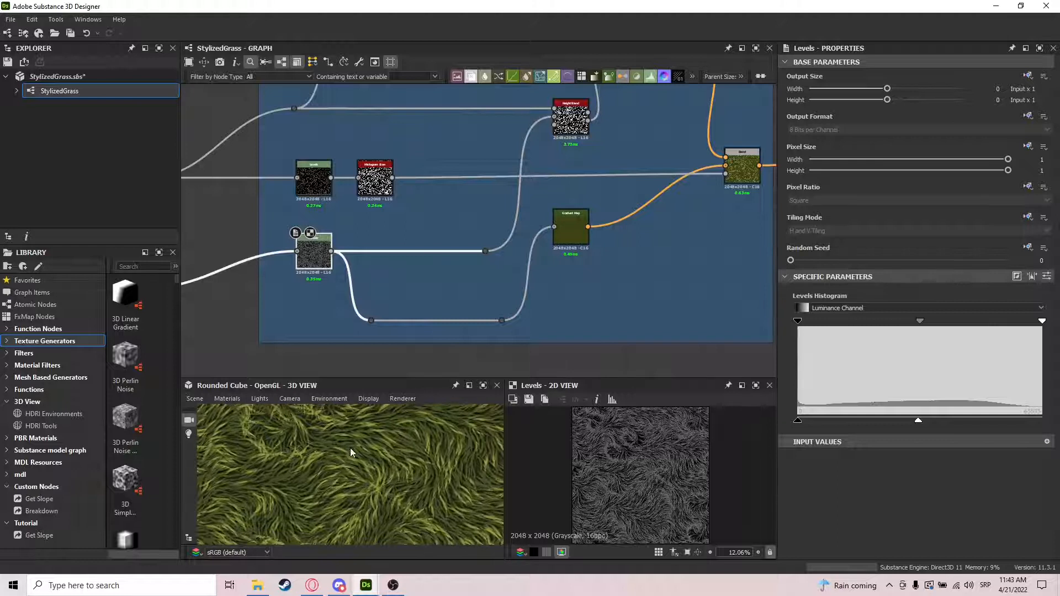
double_click(569, 229)
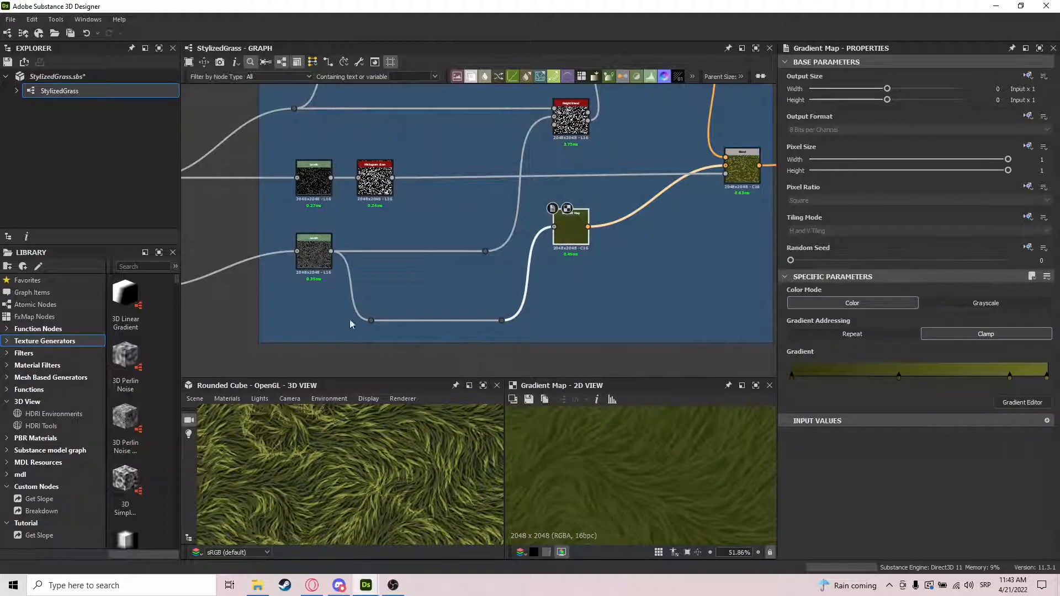
Examine the lower Levels output, the Height Blend mask and the grass cube from near and far
double_click(313, 251)
middle_click_drag(380, 260, 538, 269)
scroll(530, 260, "down", 5)
scroll(519, 254, "up", 8)
scroll(667, 462, "down", 2)
scroll(667, 468, "down", 3)
scroll(693, 260, "down", 2)
middle_click_drag(699, 254, 546, 299)
double_click(684, 165)
middle_click_drag(686, 165, 595, 219)
scroll(287, 480, "down", 3)
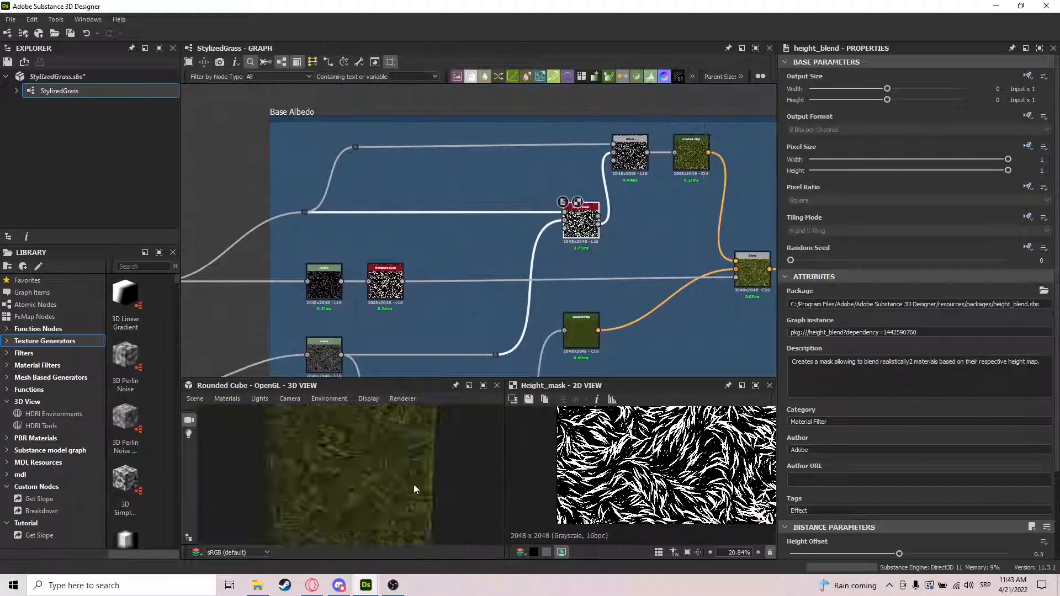
scroll(329, 468, "up", 5)
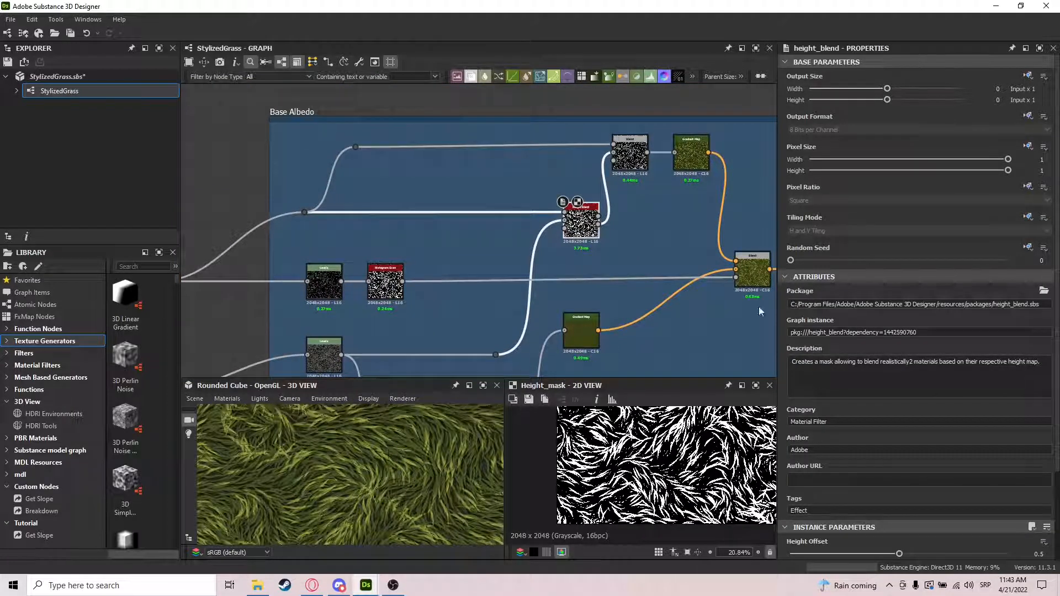
Set the opacity of the Base Albedo frame's final color Blend to 0.7, comparing the grass on the 3D cube
double_click(753, 272)
left_click_drag(1009, 303, 916, 304)
scroll(353, 471, "down", 5)
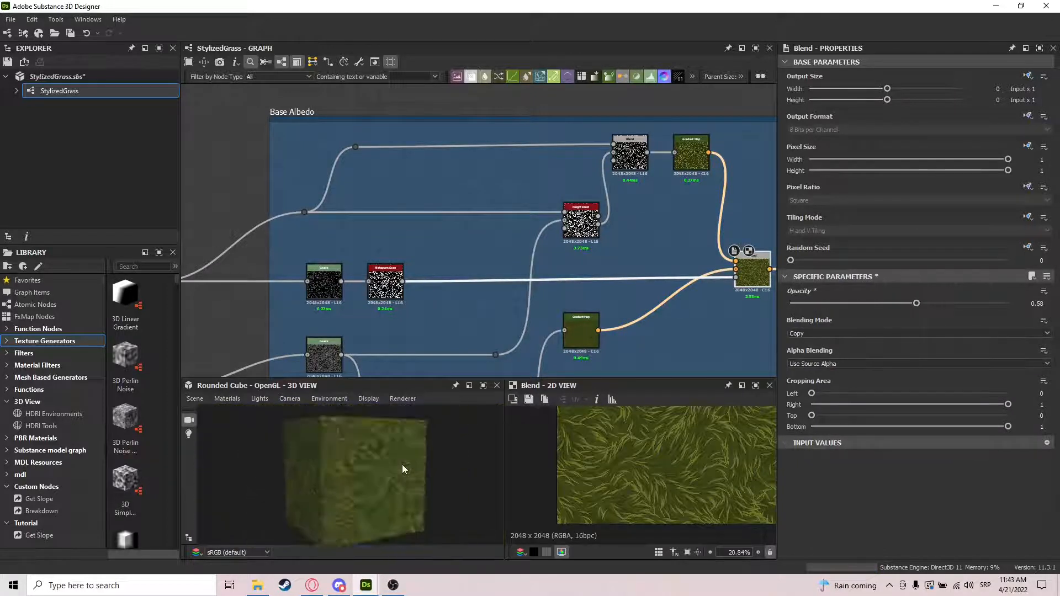
scroll(353, 453, "up", 5)
scroll(354, 452, "down", 4)
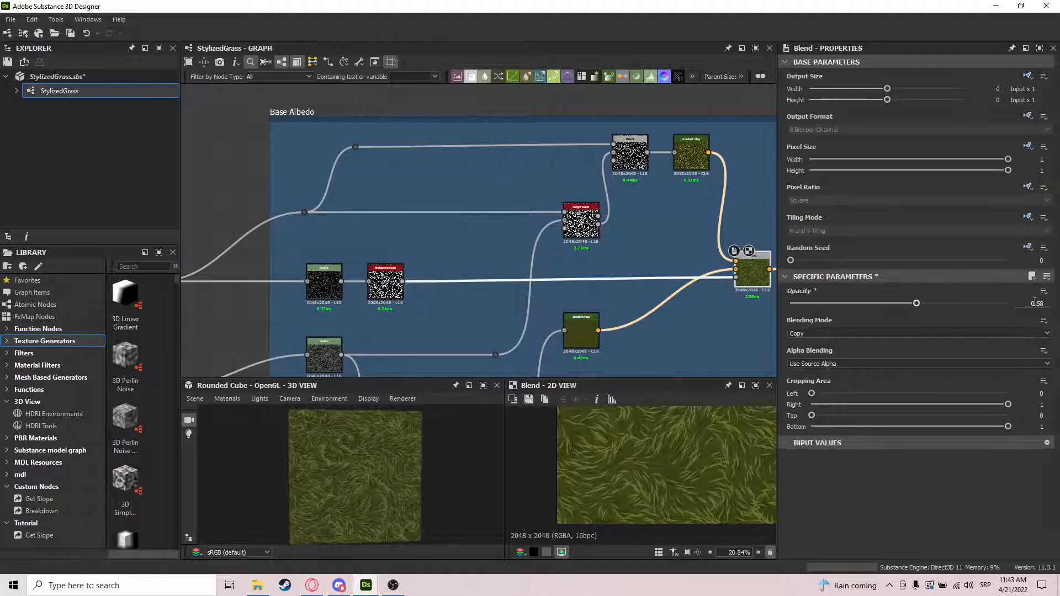
type("7")
key("Return")
Select all the nodes and frames of the whole grass graph
scroll(562, 284, "down", 5)
left_click_drag(721, 154, 193, 348)
middle_click_drag(247, 321, 273, 324)
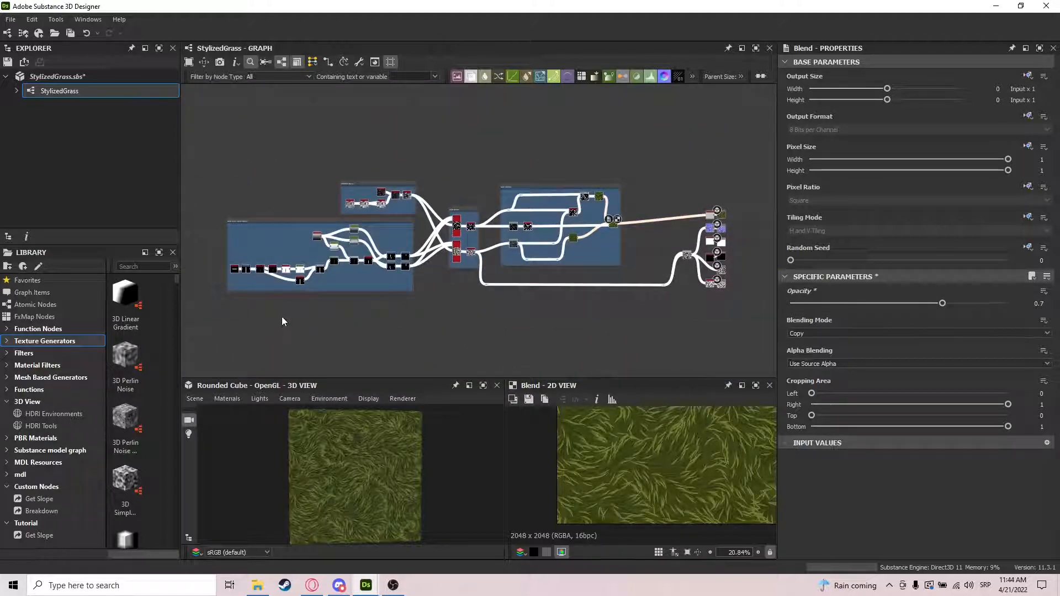